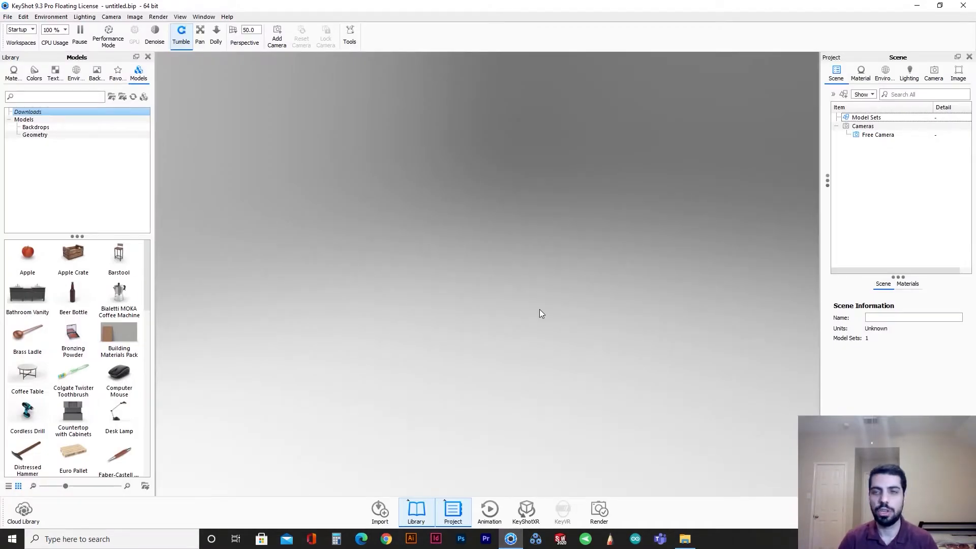
Import Tape_Dispencer.SLDPRT into the scene with the current import settings
{"action": "left_click", "coordinate": [7, 17]}
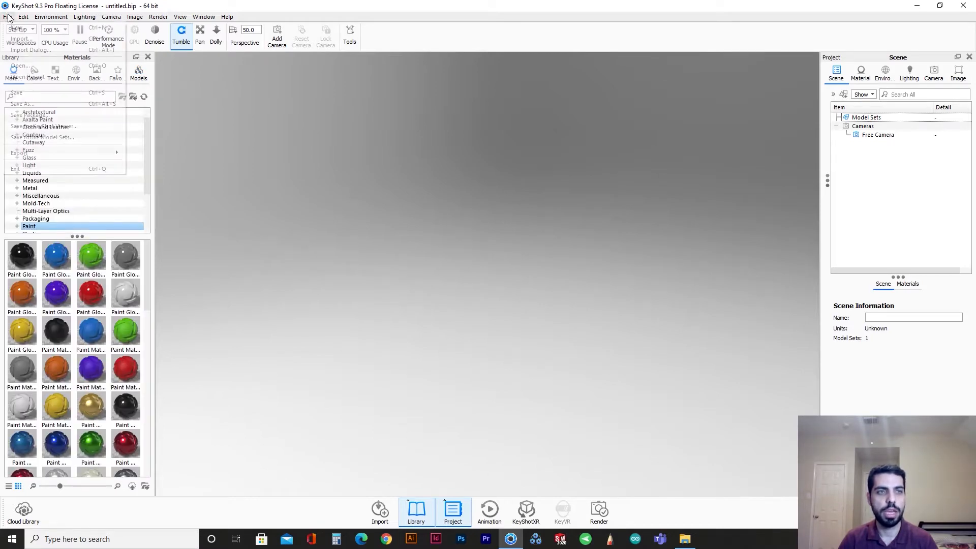
{"action": "left_click", "coordinate": [69, 40]}
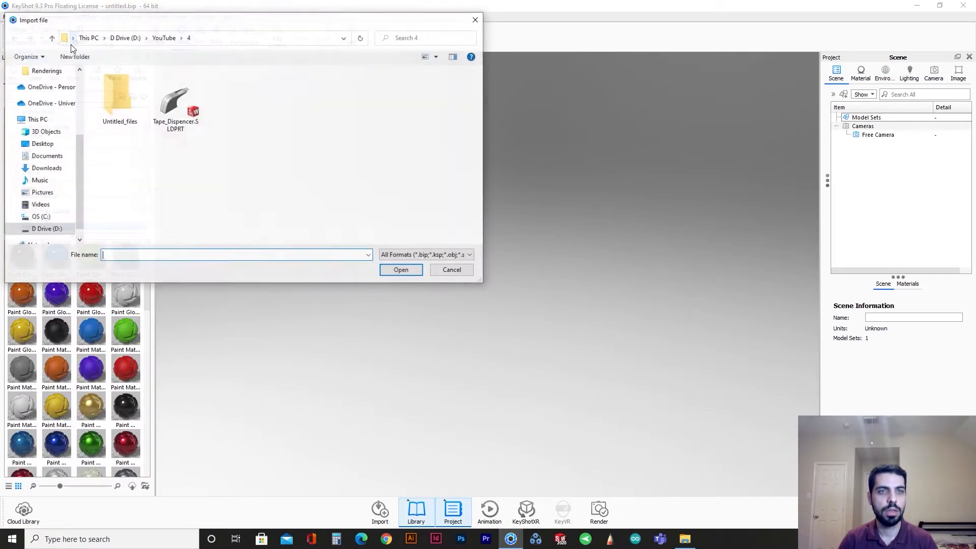
{"action": "double_click", "coordinate": [188, 131]}
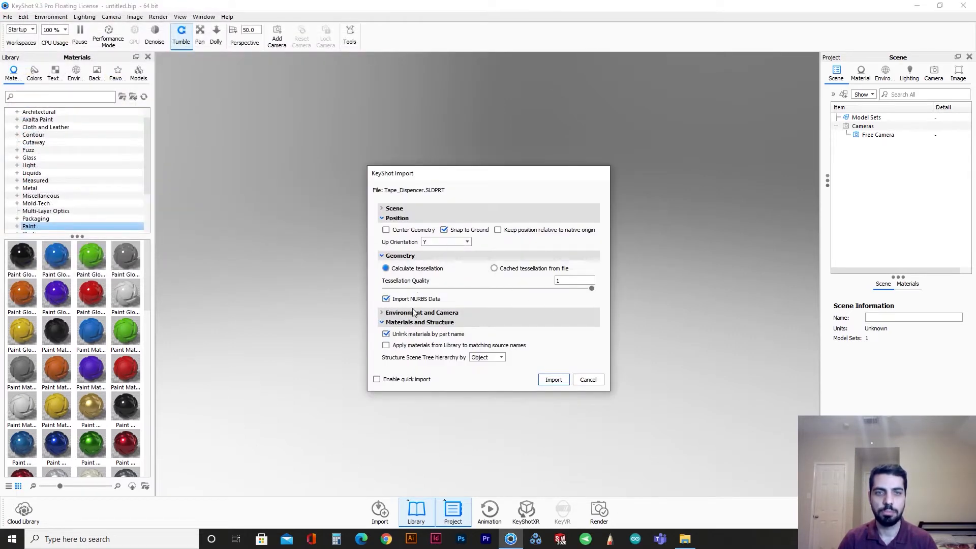
{"action": "left_click", "coordinate": [550, 380]}
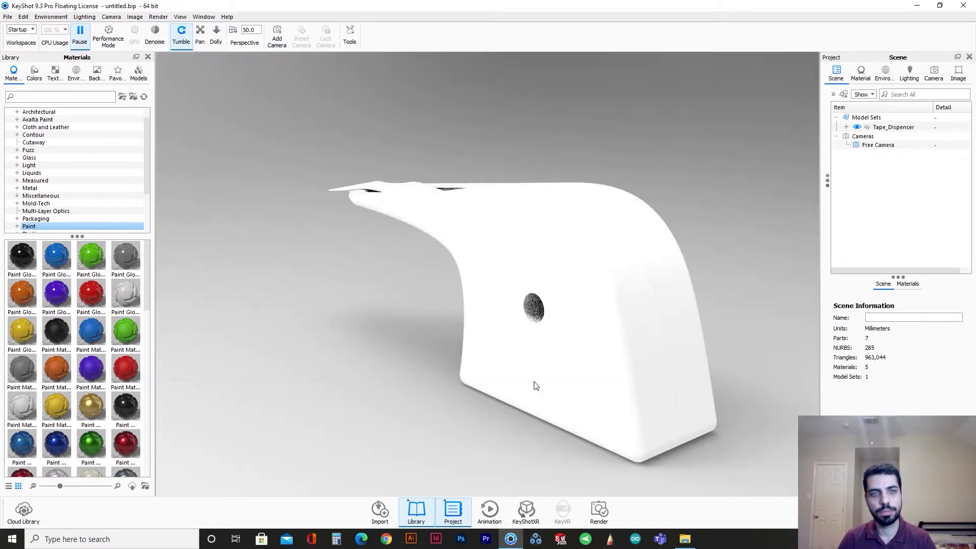
Inspect the imported tape dispenser from several angles and identify its parts by expanding the model and toggling individual parts' visibility
{"action": "left_click_drag", "start_coordinate": [534, 385], "coordinate": [416, 330]}
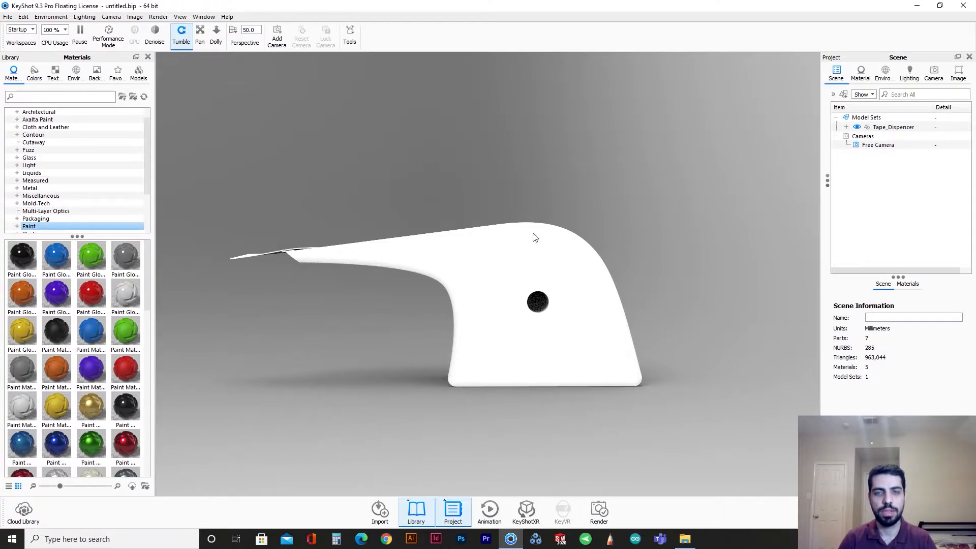
{"action": "left_click_drag", "start_coordinate": [528, 215], "coordinate": [501, 340]}
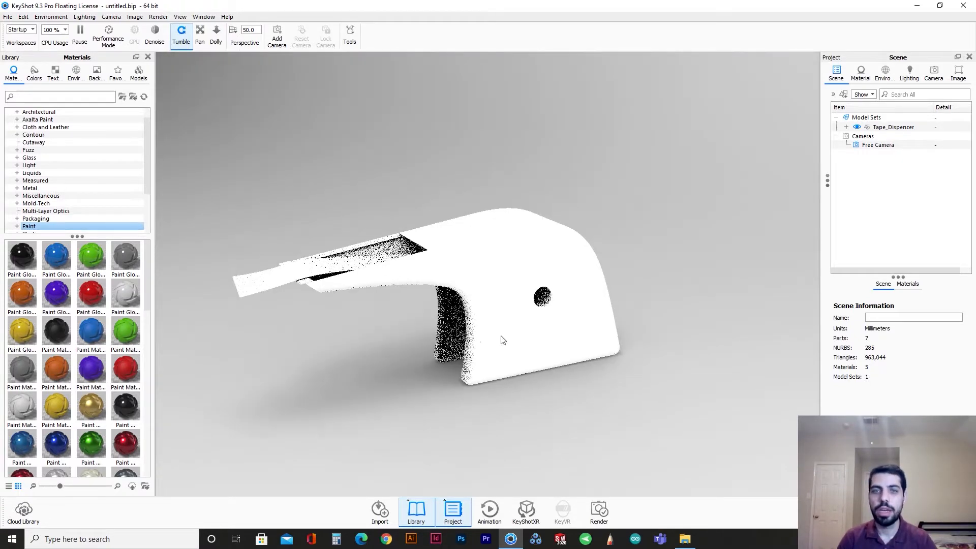
{"action": "left_click", "coordinate": [846, 127]}
{"action": "left_click", "coordinate": [879, 137]}
{"action": "left_click", "coordinate": [867, 138]}
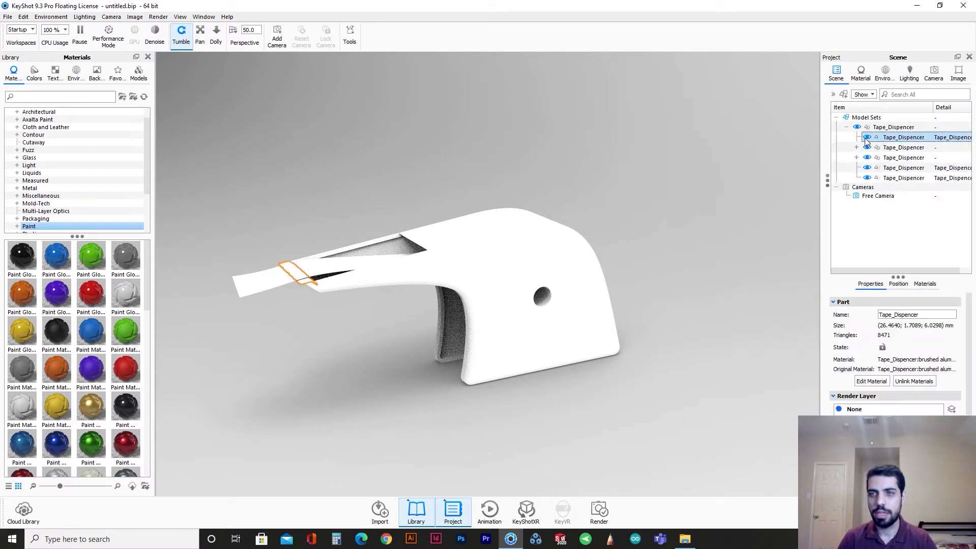
{"action": "left_click", "coordinate": [865, 138]}
{"action": "left_click", "coordinate": [867, 148]}
{"action": "left_click", "coordinate": [867, 147]}
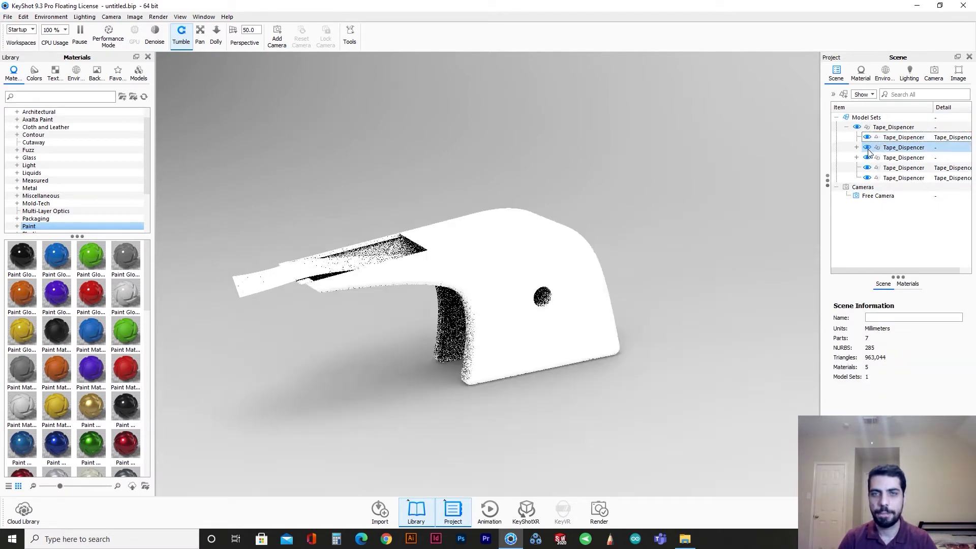
{"action": "left_click", "coordinate": [867, 157]}
{"action": "left_click", "coordinate": [867, 157]}
{"action": "left_click", "coordinate": [904, 147]}
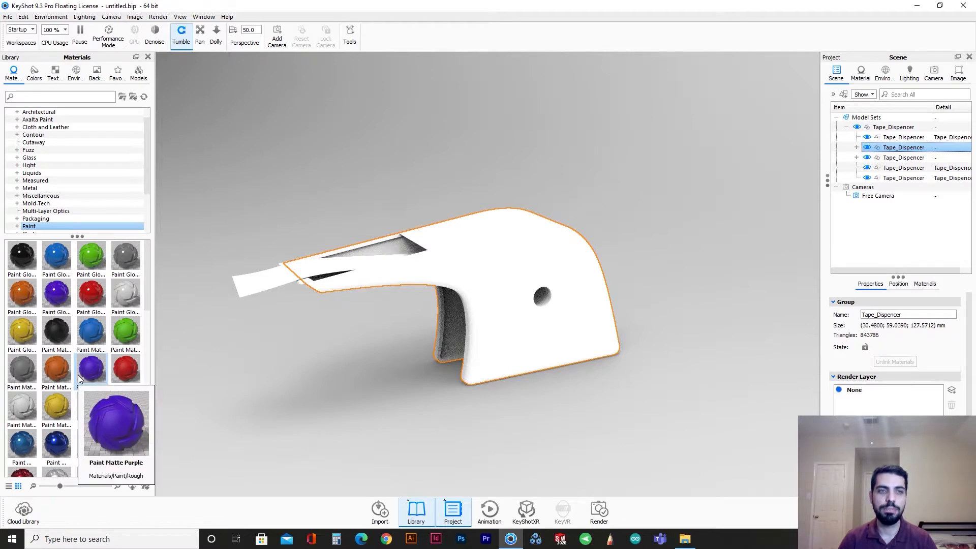
Browse the material library's Cloudy plastics for a material suited to the dispenser body
{"action": "scroll", "coordinate": [77, 355], "scroll_direction": "down", "scroll_amount": 2}
{"action": "scroll", "coordinate": [53, 227], "scroll_direction": "down", "scroll_amount": 1}
{"action": "scroll", "coordinate": [52, 224], "scroll_direction": "down", "scroll_amount": 1}
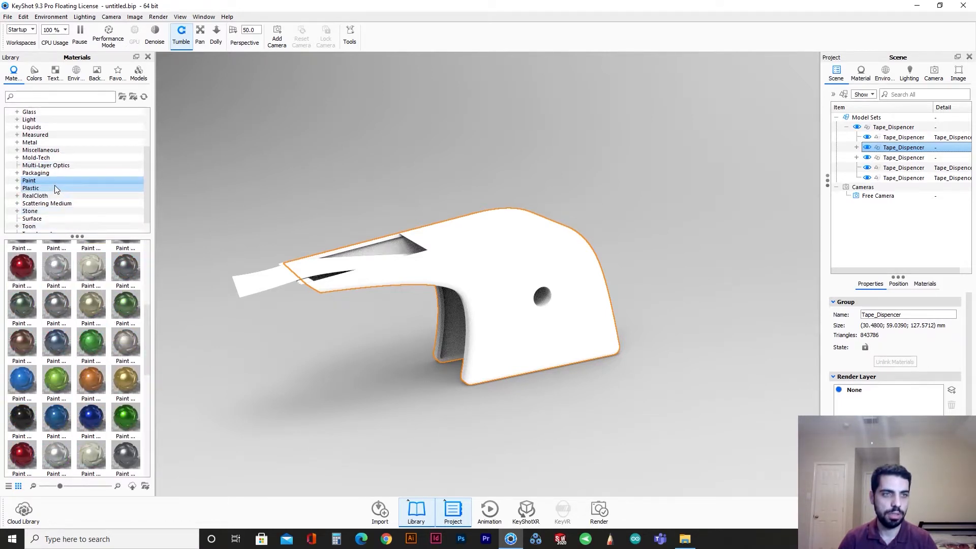
{"action": "double_click", "coordinate": [53, 187]}
{"action": "left_click", "coordinate": [40, 204]}
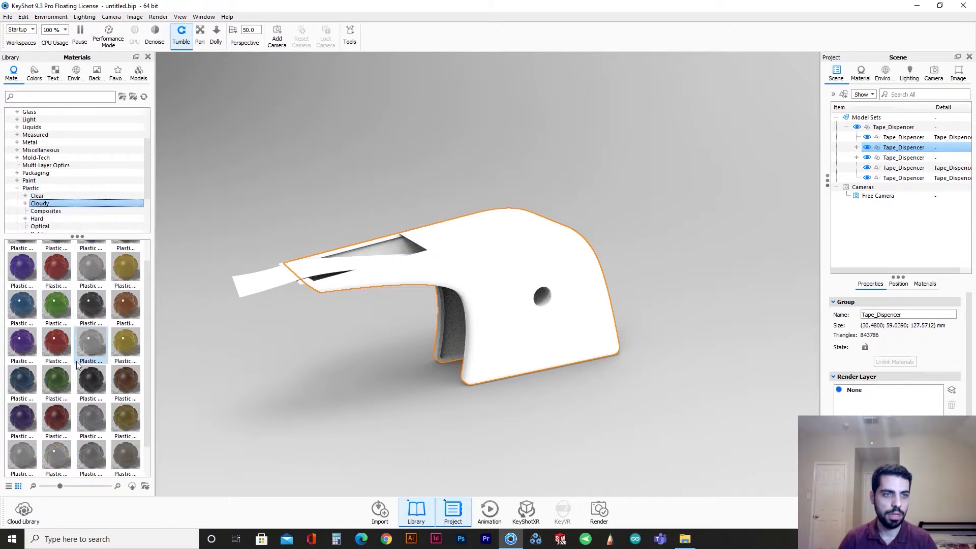
{"action": "scroll", "coordinate": [77, 356], "scroll_direction": "up", "scroll_amount": 1}
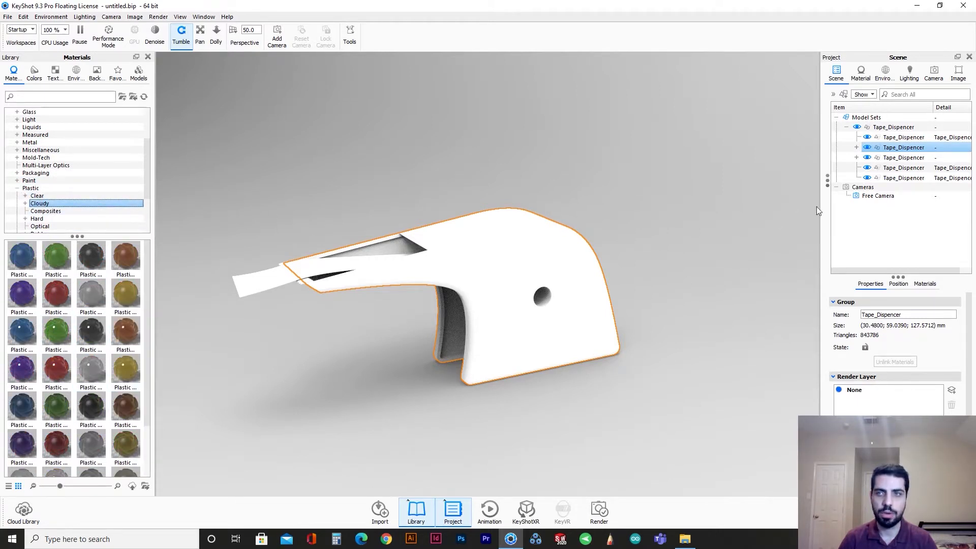
Change the dispenser body's material type to Plastic (Cloudy)
{"action": "double_click", "coordinate": [505, 258]}
{"action": "left_click", "coordinate": [931, 130]}
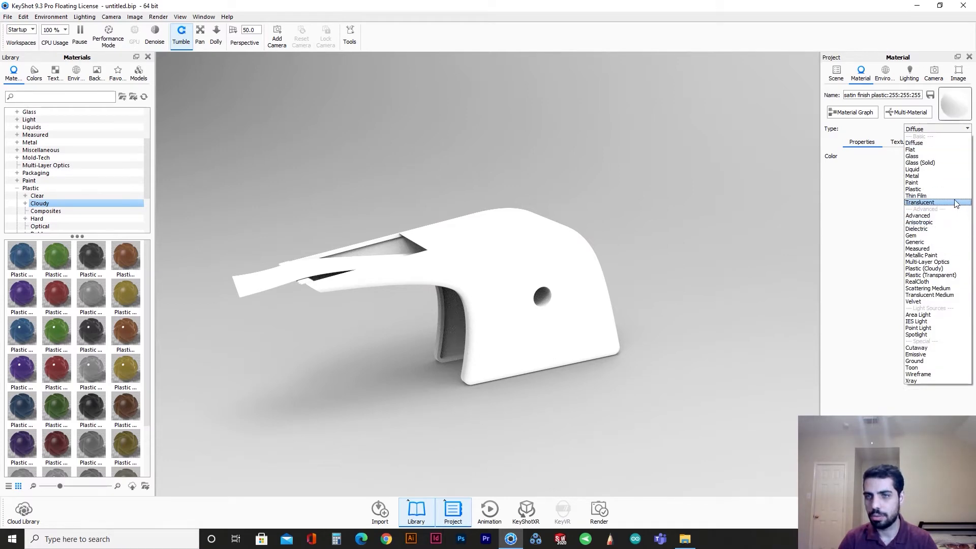
{"action": "left_click", "coordinate": [944, 268]}
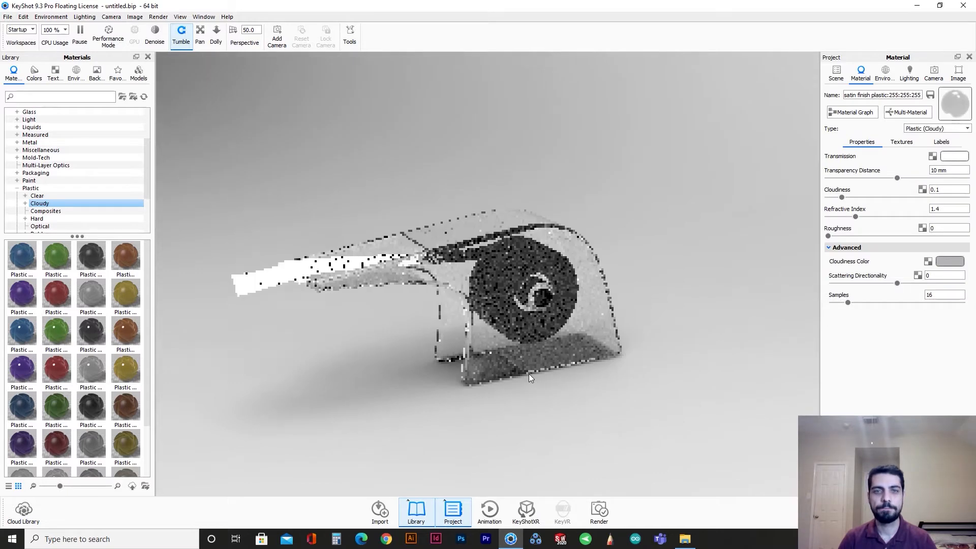
Try a transparency distance of 0.1 mm and a cloudiness of 0.614 on the body's plastic
{"action": "left_click_drag", "start_coordinate": [529, 374], "coordinate": [613, 310]}
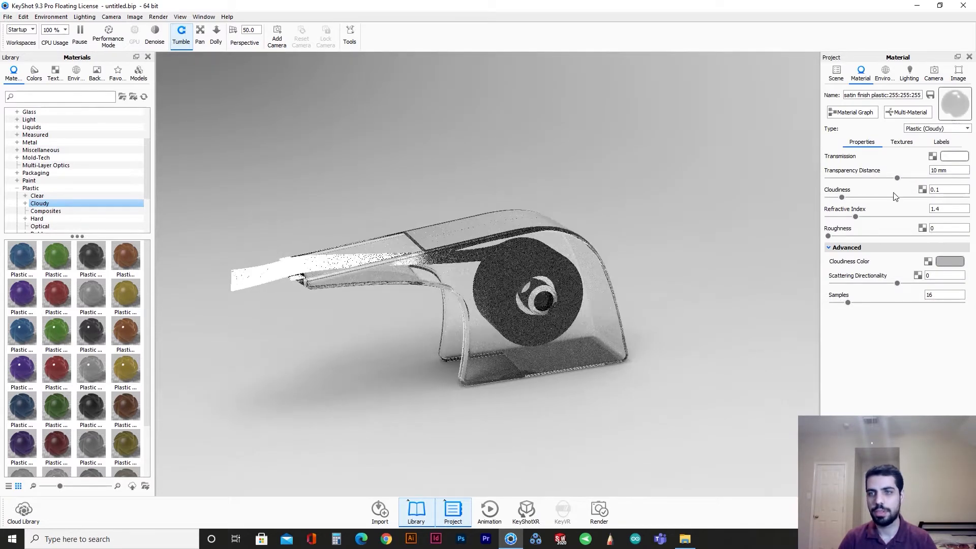
{"action": "left_click_drag", "start_coordinate": [897, 177], "coordinate": [832, 191]}
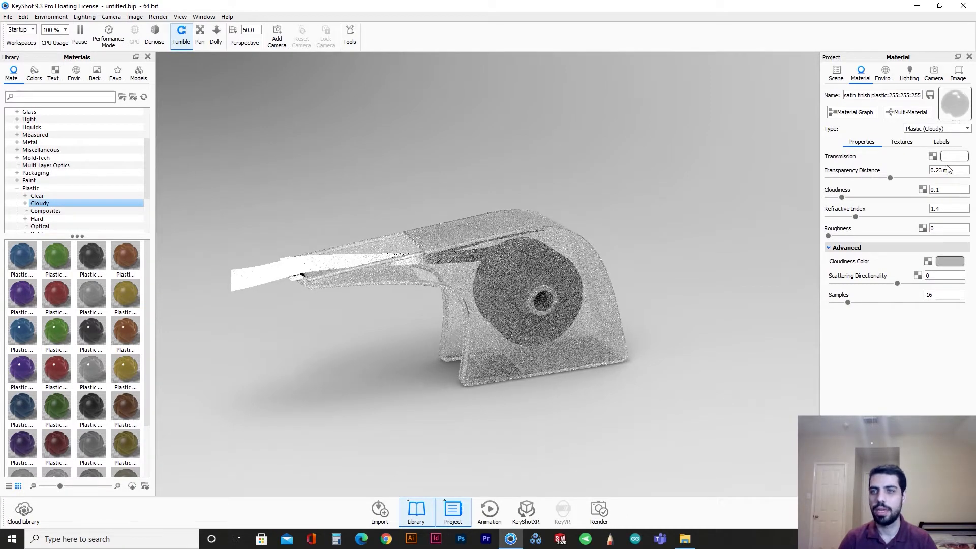
{"action": "left_click_drag", "start_coordinate": [949, 172], "coordinate": [938, 174]}
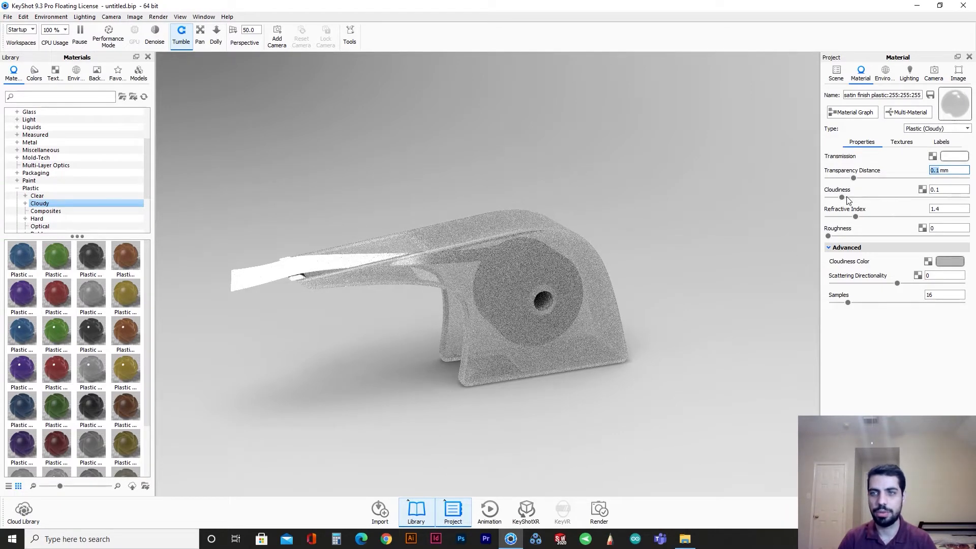
{"action": "left_click_drag", "start_coordinate": [842, 198], "coordinate": [913, 197]}
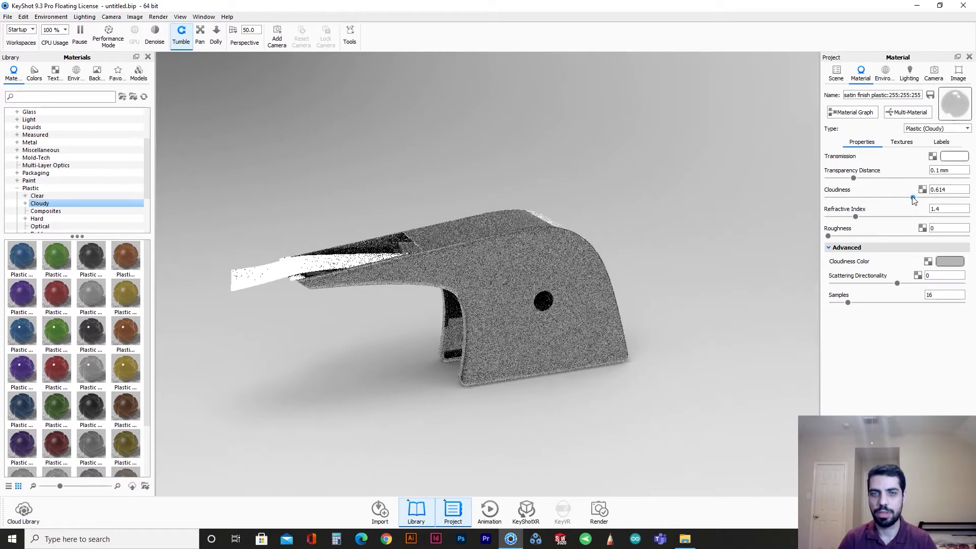
Set the body plastic's transparency distance to 5 mm and try cloudiness 1, reducing it to about 0.89
{"action": "triple_click", "coordinate": [949, 171]}
{"action": "type", "text": "5"}
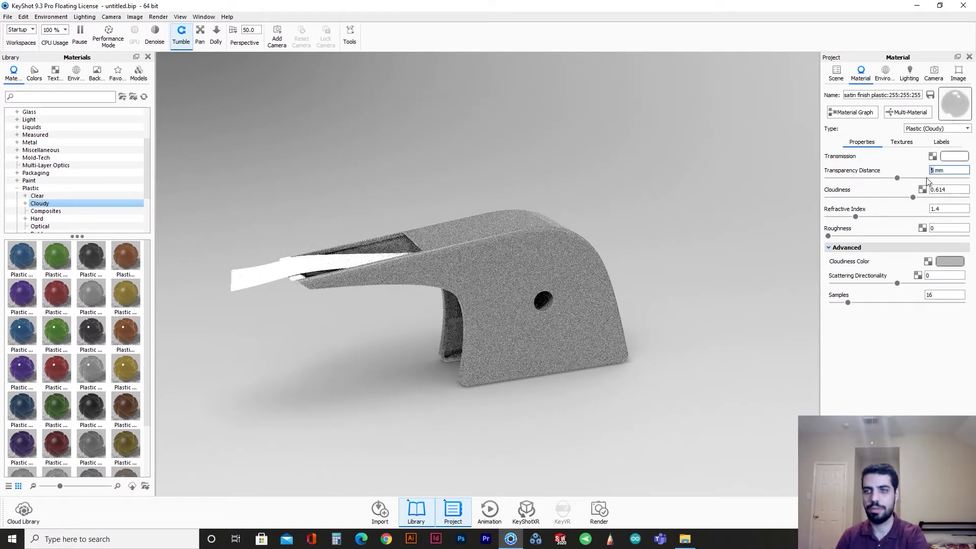
{"action": "key", "text": "Tab"}
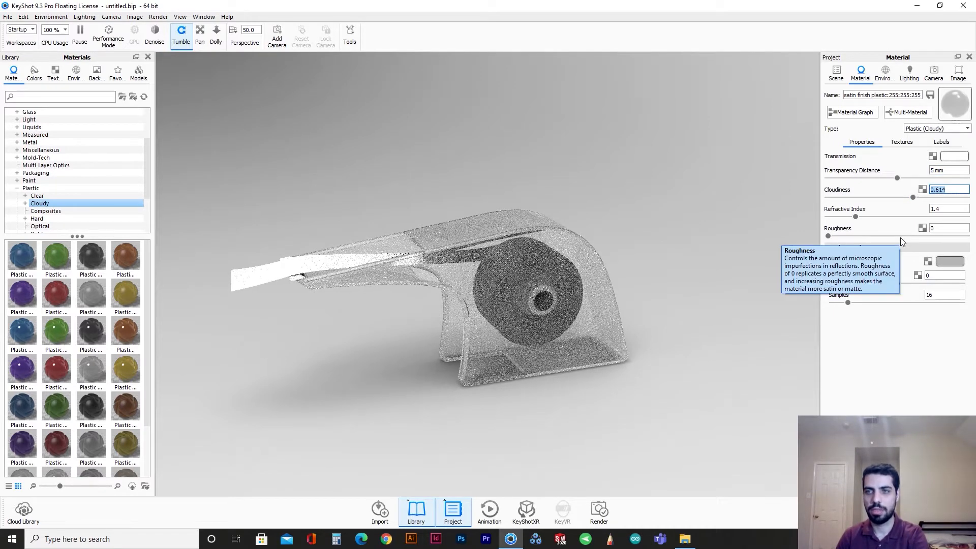
{"action": "type", "text": "1"}
{"action": "key", "text": "Return"}
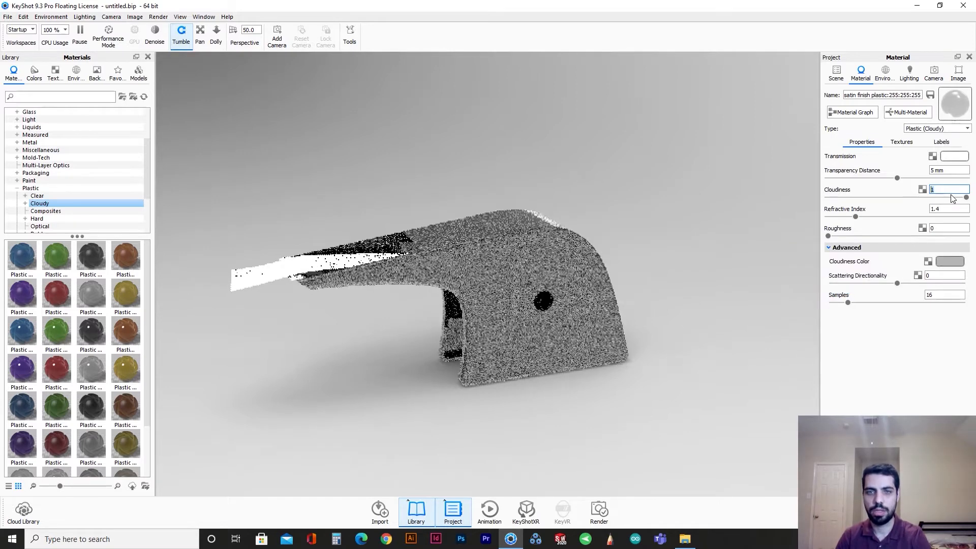
{"action": "left_click_drag", "start_coordinate": [966, 198], "coordinate": [951, 198]}
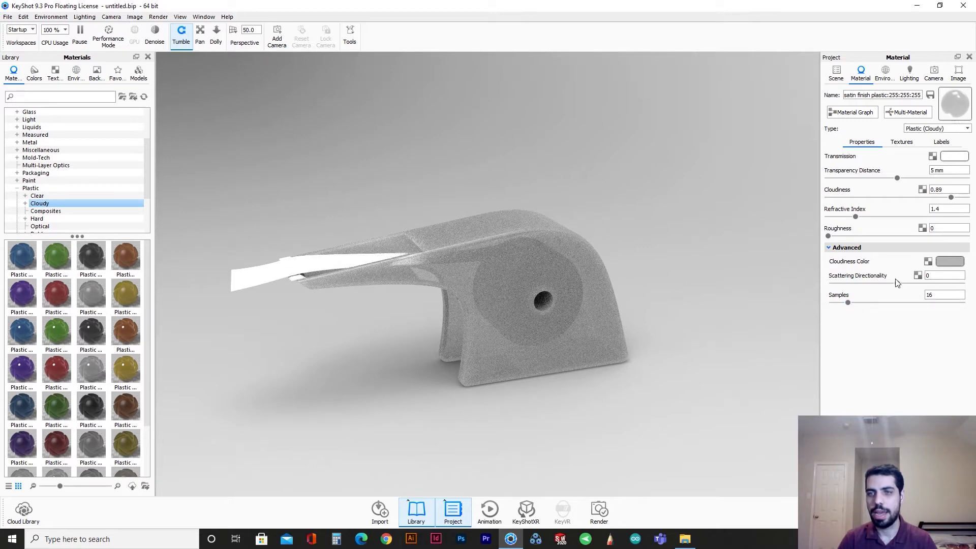
Set the body plastic's transmission color to a pale cream with hue 45°, saturation 11% and value 100%
{"action": "left_click", "coordinate": [952, 156]}
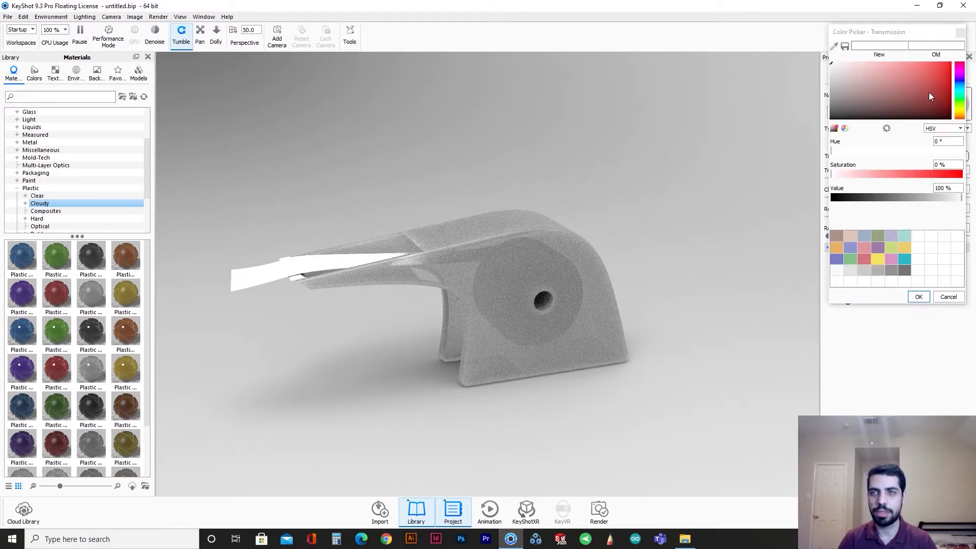
{"action": "left_click_drag", "start_coordinate": [958, 107], "coordinate": [960, 112]}
{"action": "left_click", "coordinate": [870, 73]}
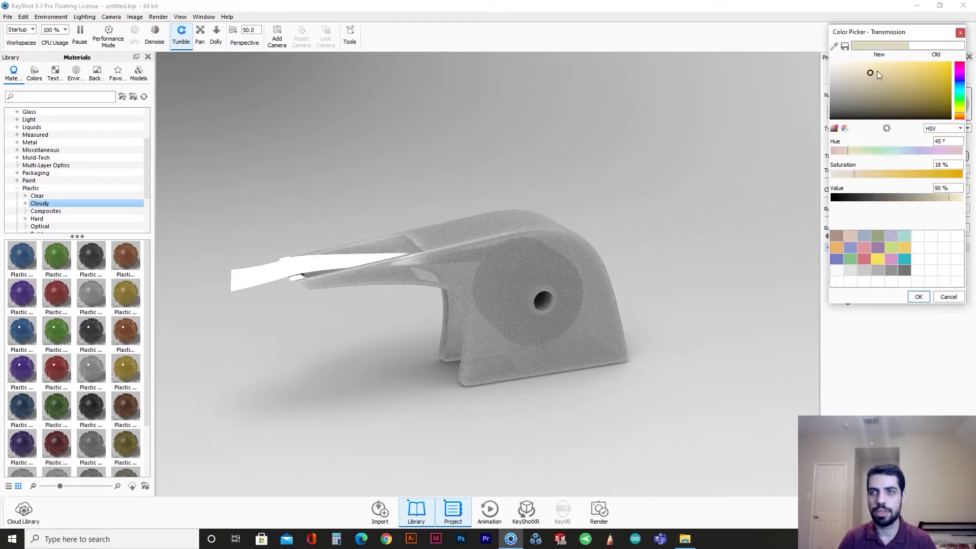
{"action": "left_click_drag", "start_coordinate": [876, 71], "coordinate": [863, 60]}
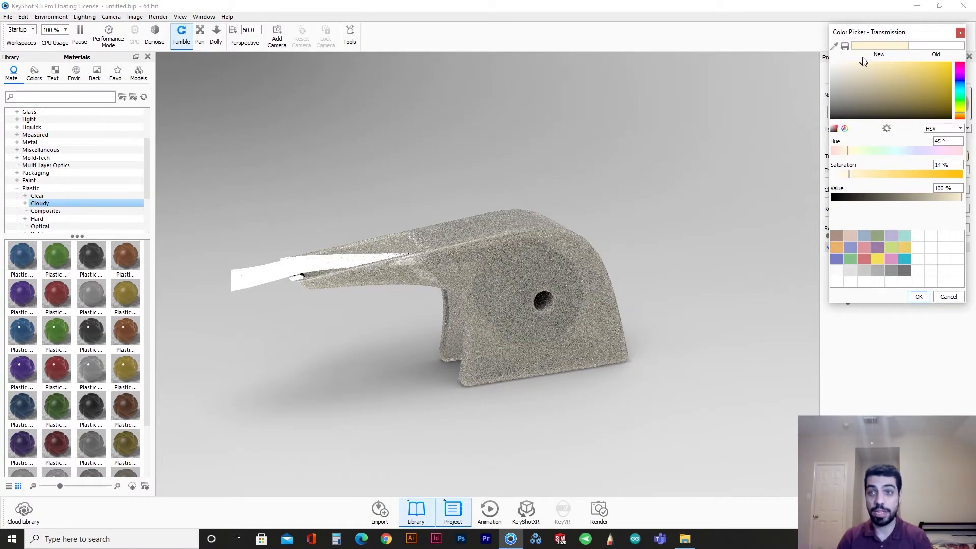
{"action": "left_click", "coordinate": [856, 62]}
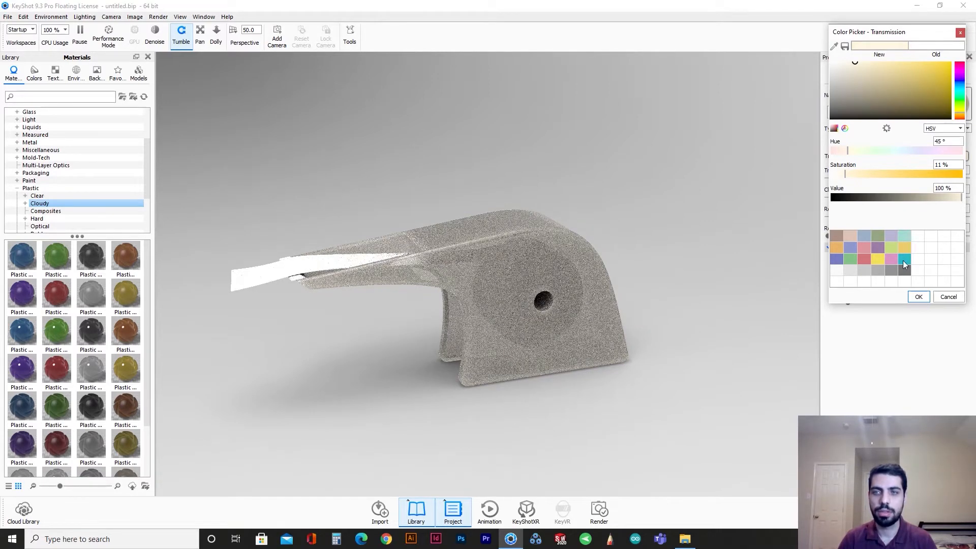
{"action": "left_click", "coordinate": [915, 296]}
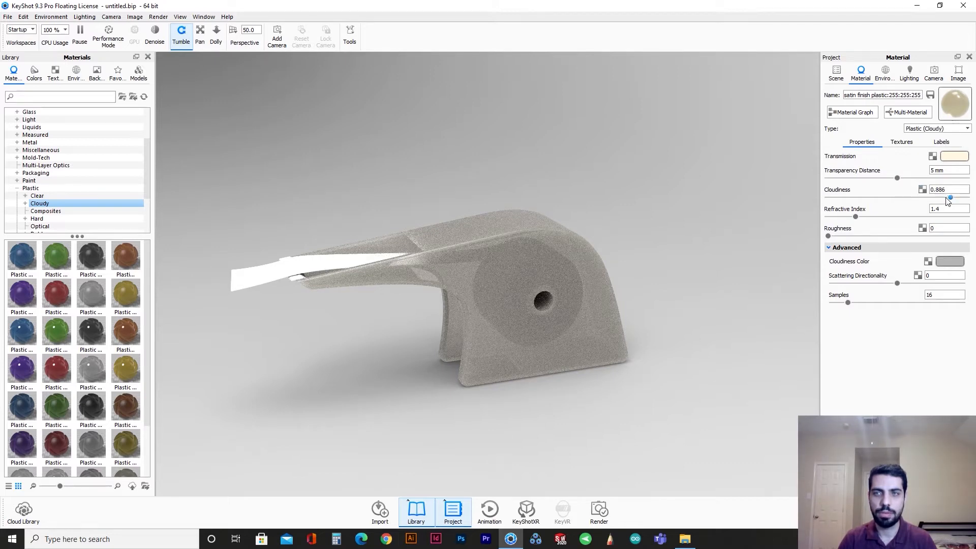
Set the body plastic's cloudiness to 0.8
{"action": "left_click_drag", "start_coordinate": [935, 199], "coordinate": [943, 199]}
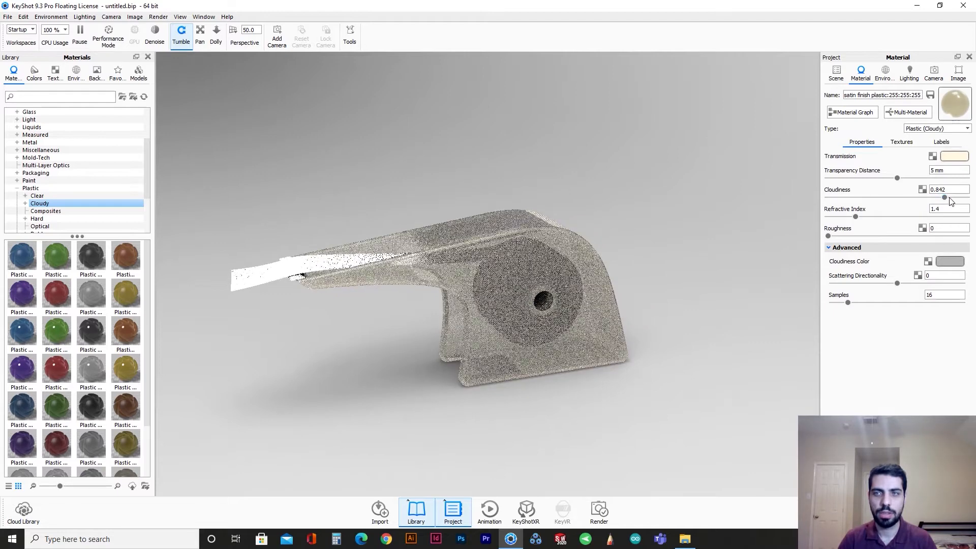
{"action": "type", "text": "0.8"}
{"action": "key", "text": "Return"}
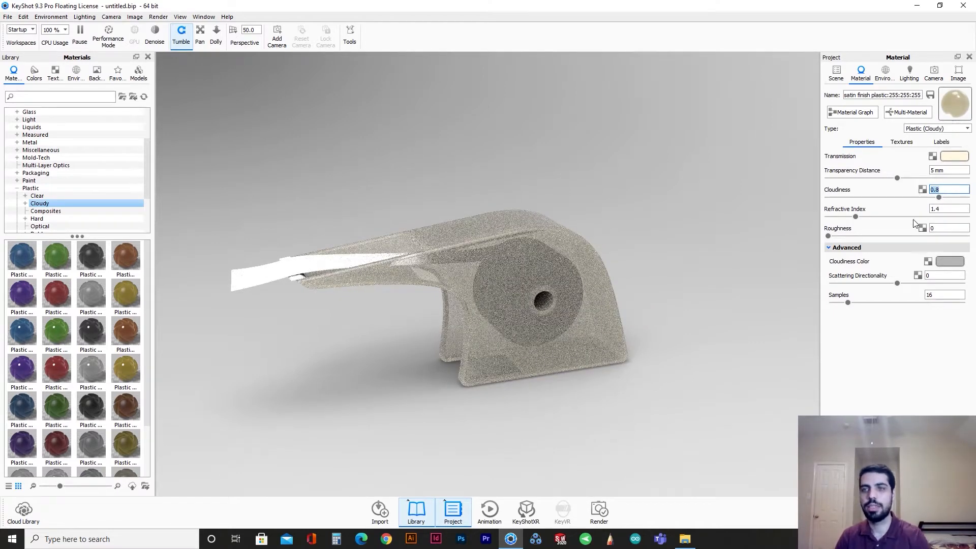
Match the body plastic's cloudiness color to its transmission color by sampling that cream swatch with the eyedropper
{"action": "left_click", "coordinate": [944, 262]}
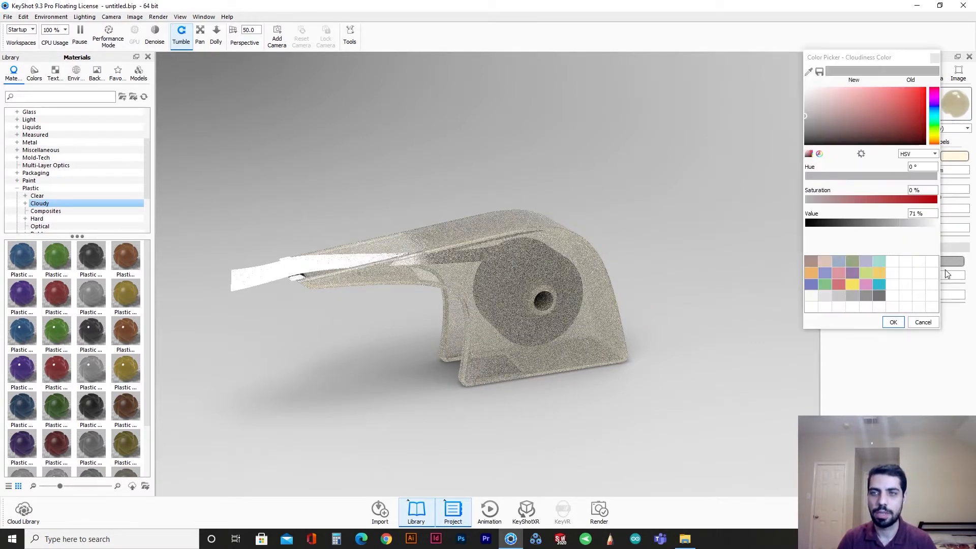
{"action": "left_click_drag", "start_coordinate": [907, 56], "coordinate": [828, 68]}
{"action": "left_click", "coordinate": [728, 81]}
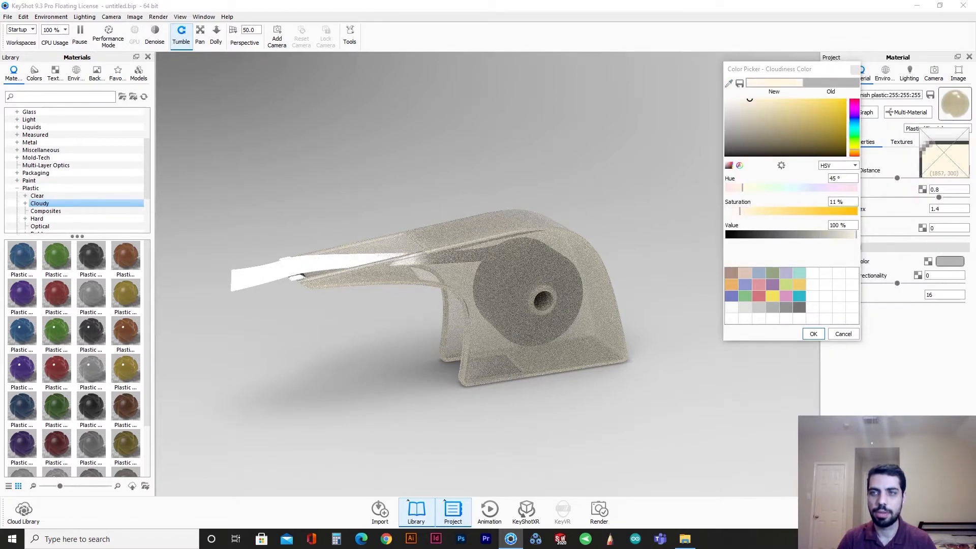
{"action": "left_click", "coordinate": [945, 156]}
{"action": "left_click", "coordinate": [813, 334]}
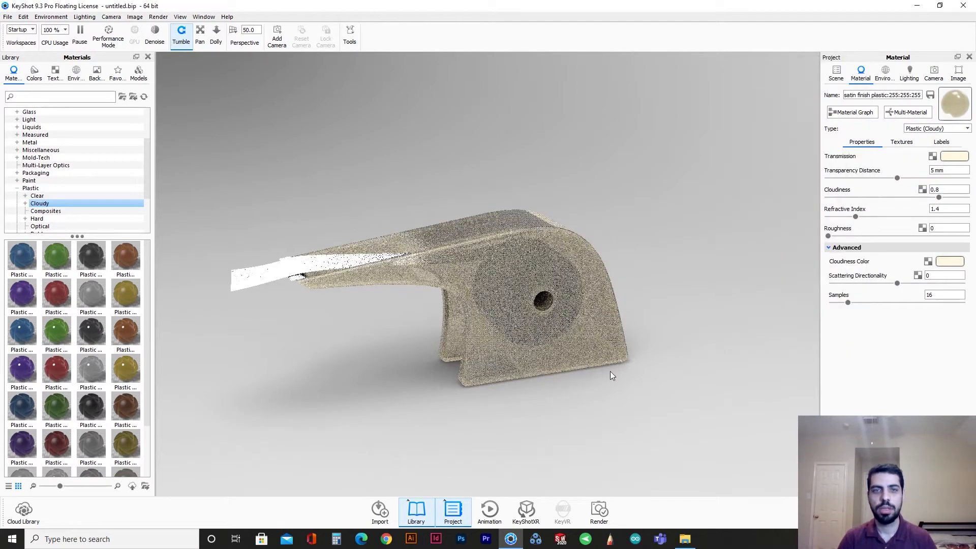
Apply the Clear Rough Plastic White library material to the tape strip extending from the dispenser
{"action": "left_click_drag", "start_coordinate": [483, 364], "coordinate": [420, 386]}
{"action": "key", "text": "Up"}
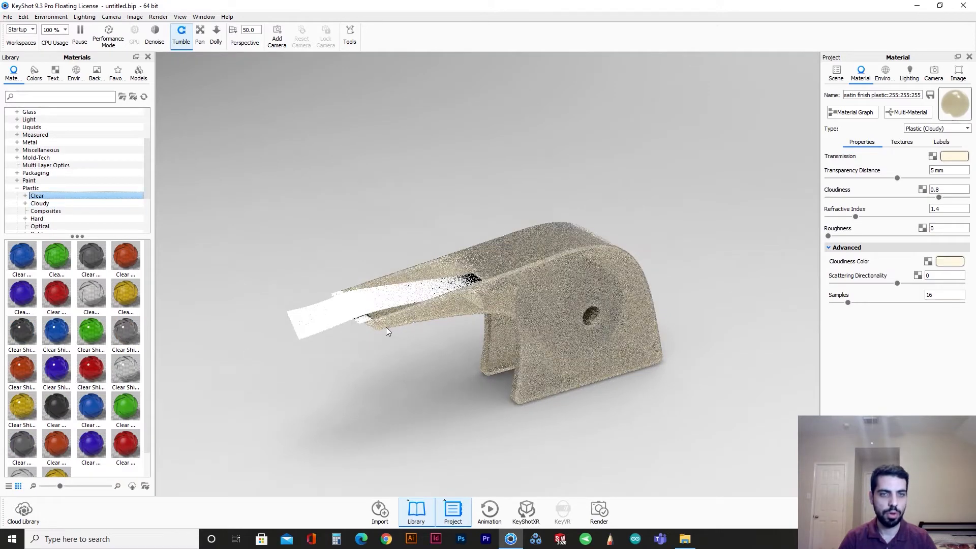
{"action": "mouse_move", "coordinate": [84, 298]}
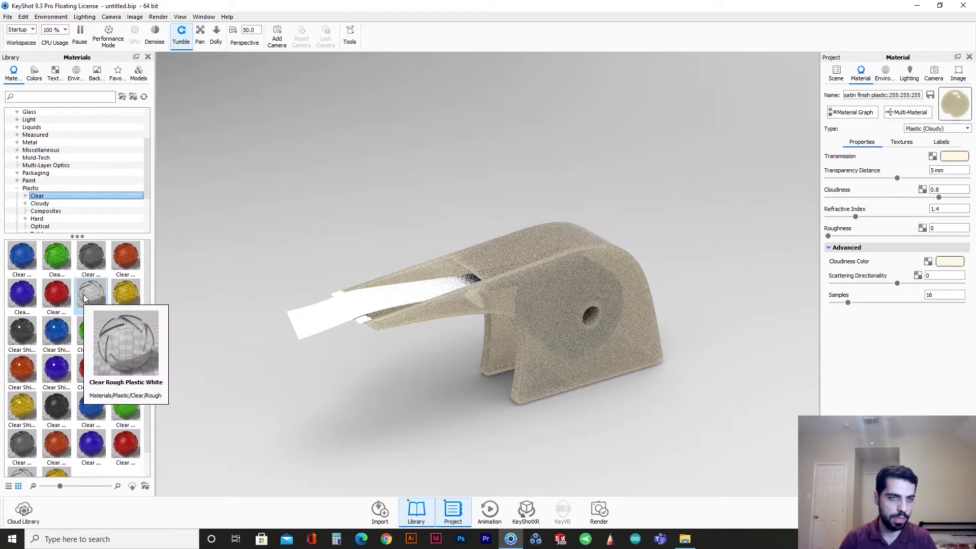
{"action": "left_click_drag", "start_coordinate": [83, 295], "coordinate": [312, 321]}
{"action": "left_click_drag", "start_coordinate": [413, 393], "coordinate": [535, 332]}
{"action": "left_click_drag", "start_coordinate": [82, 295], "coordinate": [432, 315]}
{"action": "left_click", "coordinate": [558, 284]}
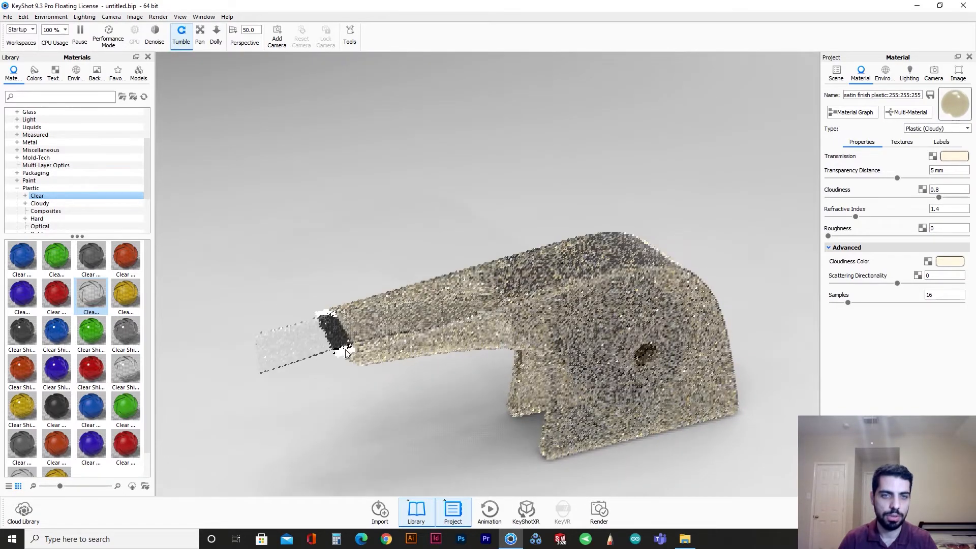
Turn on Performance Mode and open the Metal category of the material library
{"action": "scroll", "coordinate": [261, 399], "scroll_direction": "up", "scroll_amount": 5}
{"action": "left_click_drag", "start_coordinate": [484, 346], "coordinate": [432, 329]}
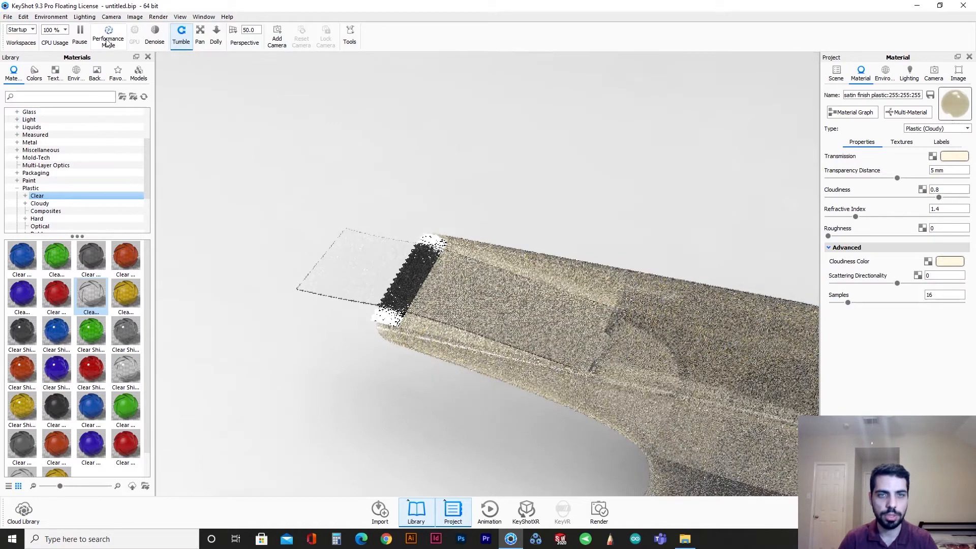
{"action": "left_click", "coordinate": [108, 42]}
{"action": "left_click_drag", "start_coordinate": [447, 302], "coordinate": [352, 299]}
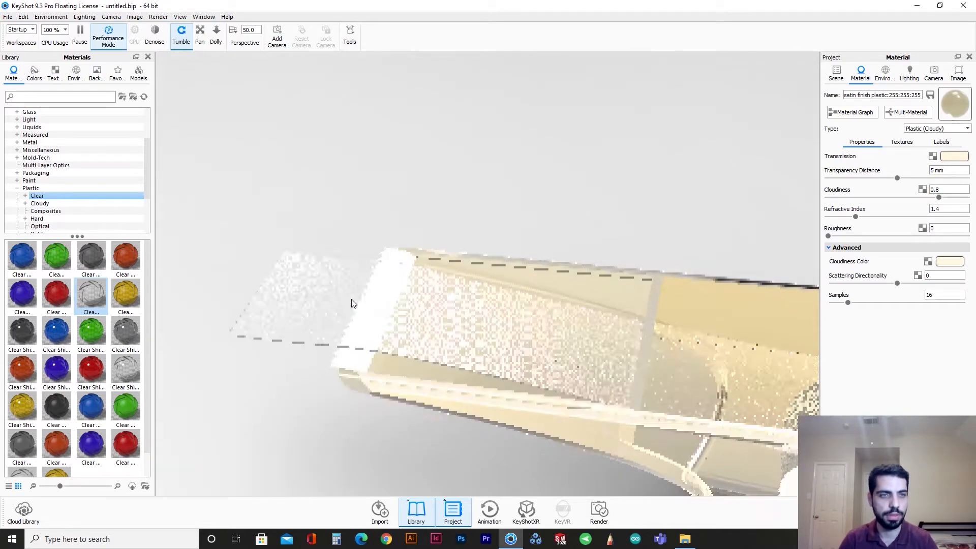
{"action": "scroll", "coordinate": [71, 208], "scroll_direction": "down", "scroll_amount": 3}
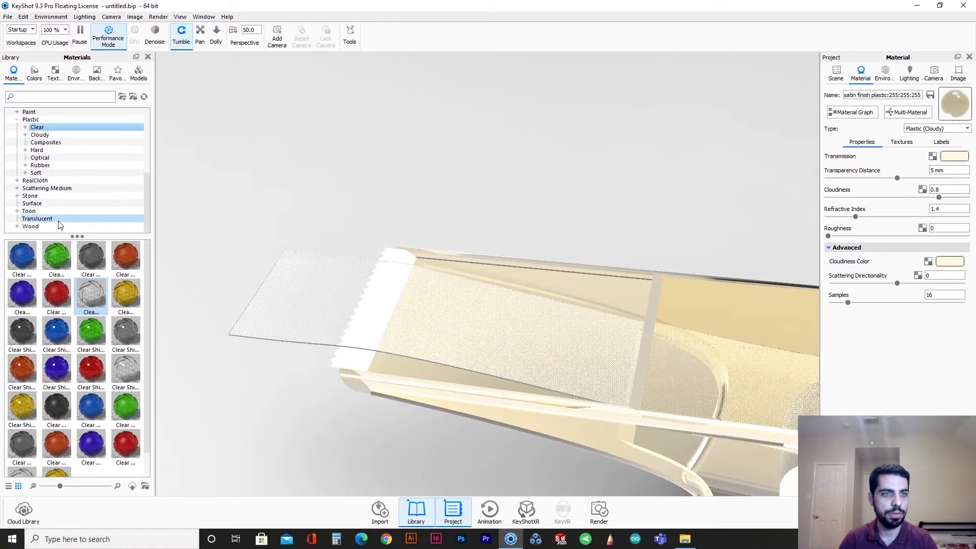
{"action": "scroll", "coordinate": [60, 224], "scroll_direction": "up", "scroll_amount": 4}
{"action": "left_click", "coordinate": [30, 165]}
{"action": "left_click", "coordinate": [17, 165]}
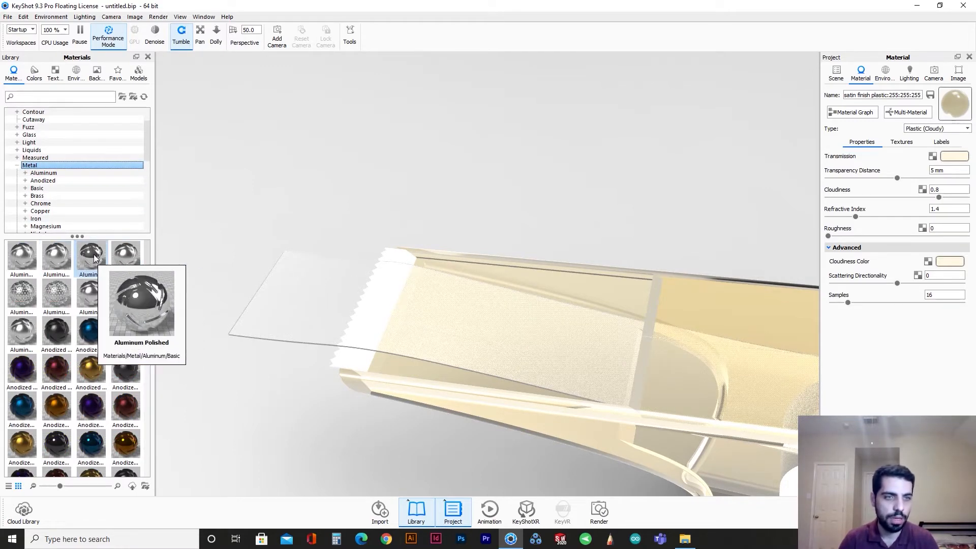
{"action": "mouse_move", "coordinate": [113, 261]}
{"action": "left_click_drag", "start_coordinate": [112, 256], "coordinate": [236, 308]}
{"action": "key", "text": "ctrl+z"}
Apply the Aluminum Rough library material to the two small pins on the cutting blade through the scene tree
{"action": "left_click", "coordinate": [841, 78]}
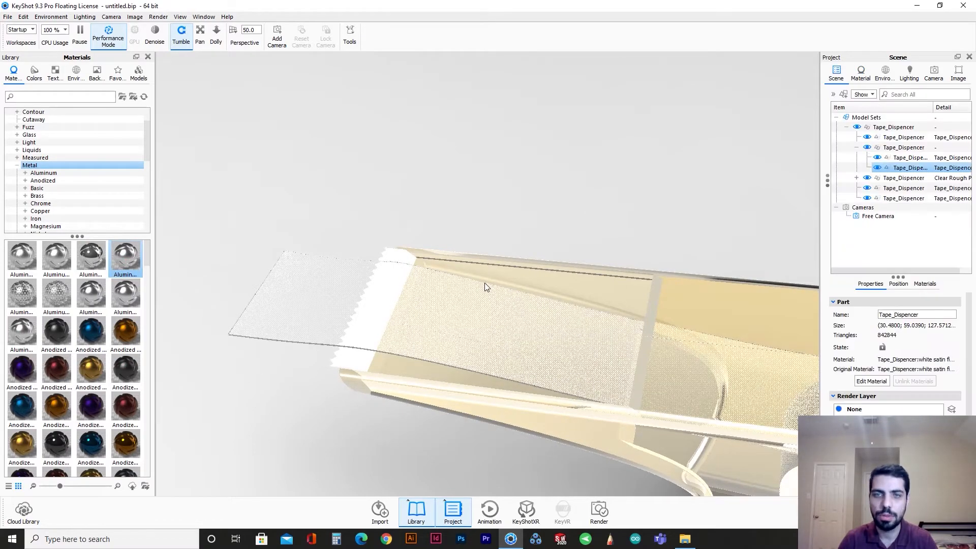
{"action": "left_click_drag", "start_coordinate": [485, 283], "coordinate": [491, 242]}
{"action": "left_click", "coordinate": [923, 180]}
{"action": "left_click", "coordinate": [909, 188]}
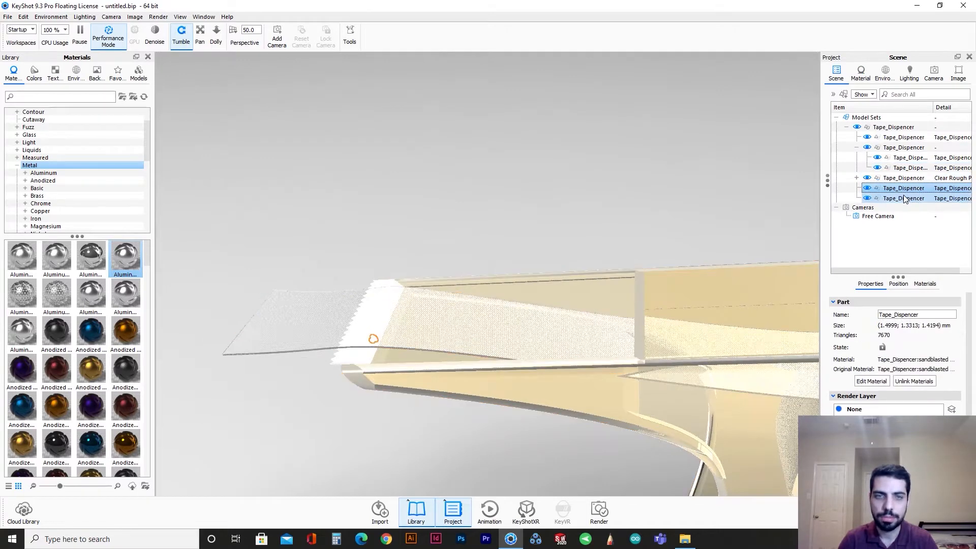
{"action": "left_click_drag", "start_coordinate": [131, 259], "coordinate": [887, 189]}
{"action": "left_click", "coordinate": [888, 199]}
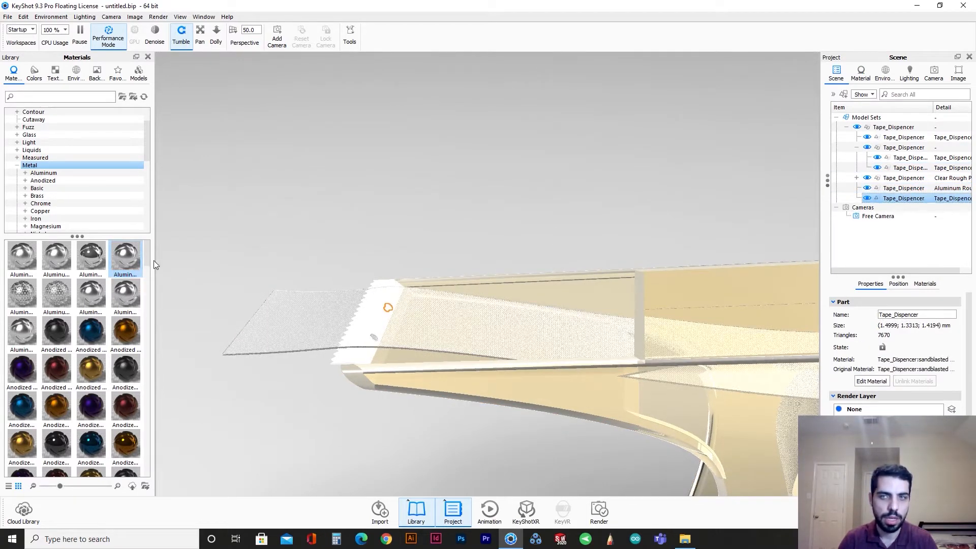
{"action": "left_click_drag", "start_coordinate": [127, 259], "coordinate": [890, 199]}
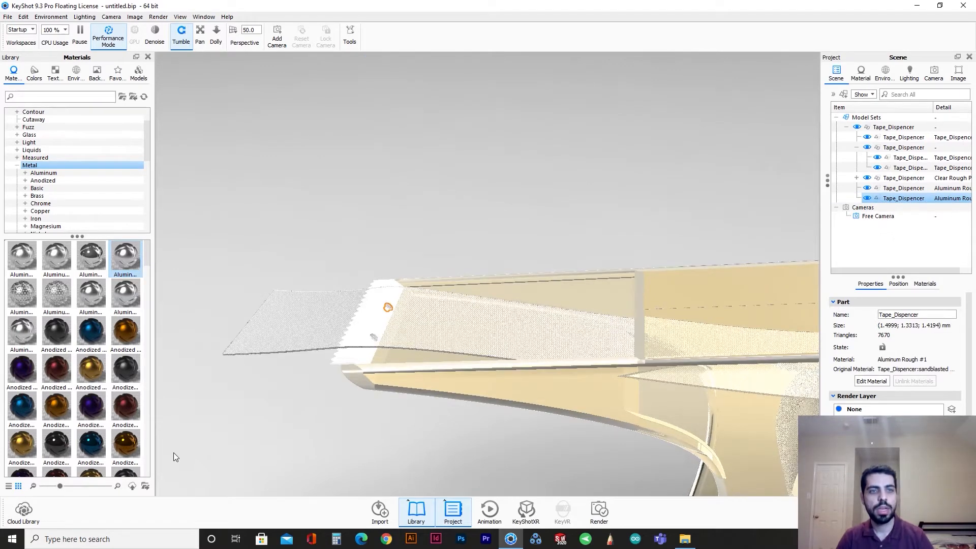
Apply the black Metal Brushed library material to the serrated cutting blade
{"action": "mouse_move", "coordinate": [128, 375]}
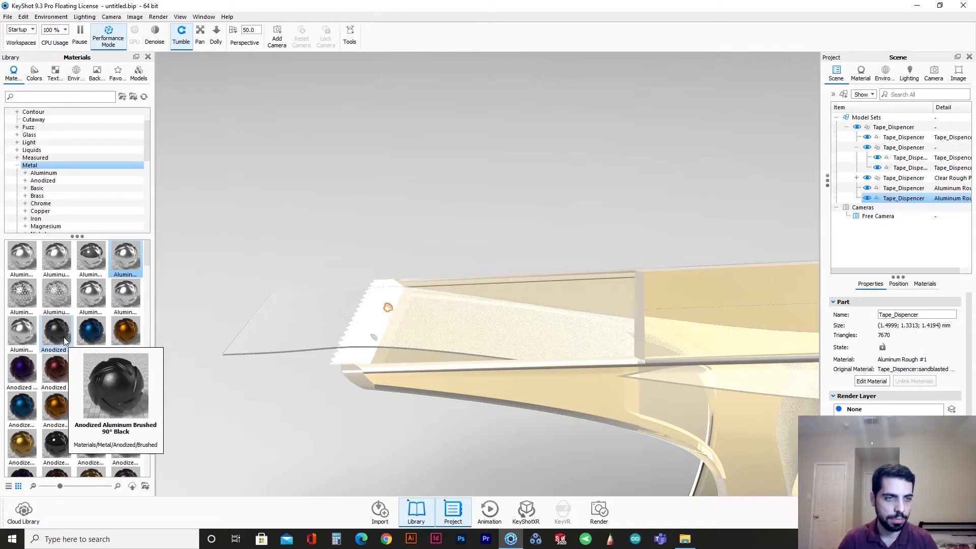
{"action": "scroll", "coordinate": [63, 337], "scroll_direction": "down", "scroll_amount": 3}
{"action": "scroll", "coordinate": [107, 355], "scroll_direction": "down", "scroll_amount": 10}
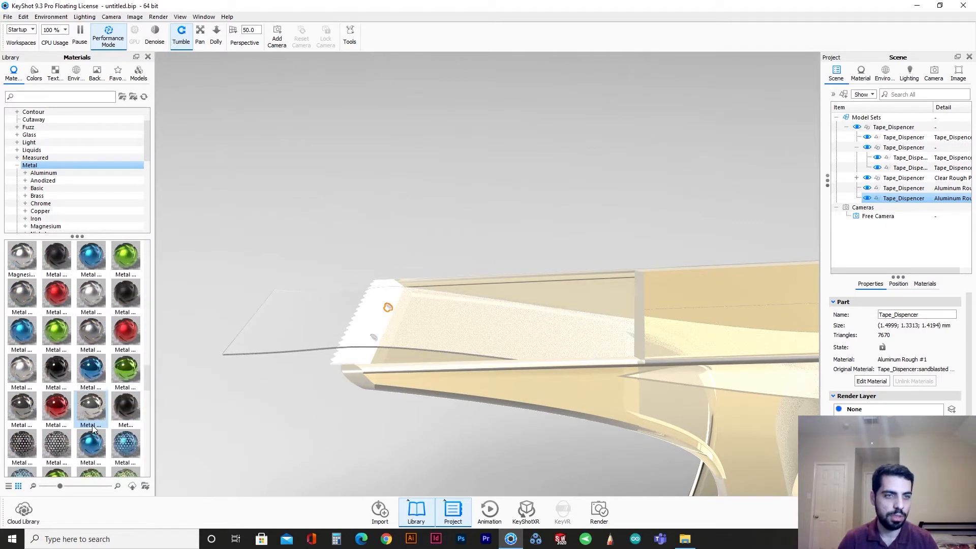
{"action": "left_click_drag", "start_coordinate": [129, 297], "coordinate": [358, 360]}
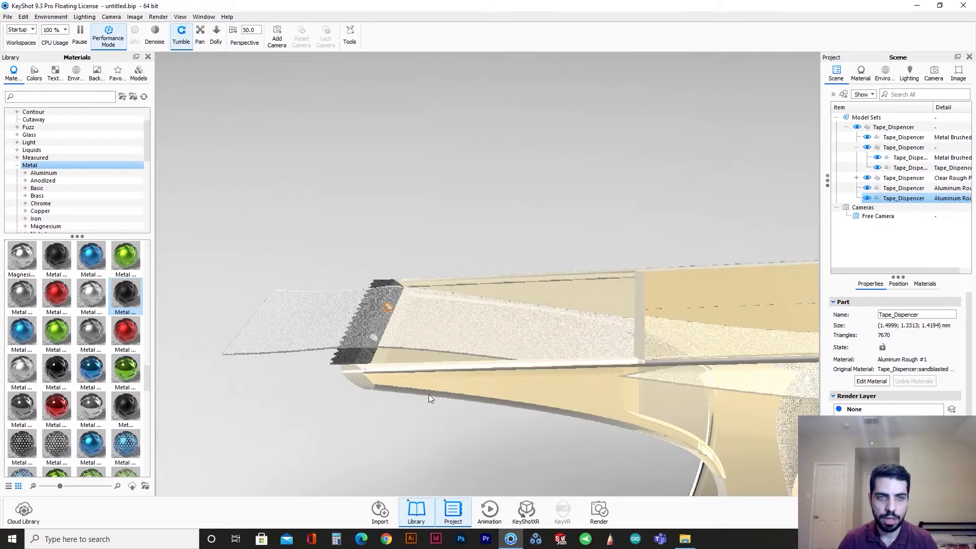
Examine the tape strip's Clear Rough Plastic White properties, its material type and the plastic categories in the library
{"action": "left_click_drag", "start_coordinate": [429, 394], "coordinate": [501, 401]}
{"action": "scroll", "coordinate": [501, 401], "scroll_direction": "down", "scroll_amount": 5}
{"action": "left_click_drag", "start_coordinate": [553, 383], "coordinate": [632, 366]}
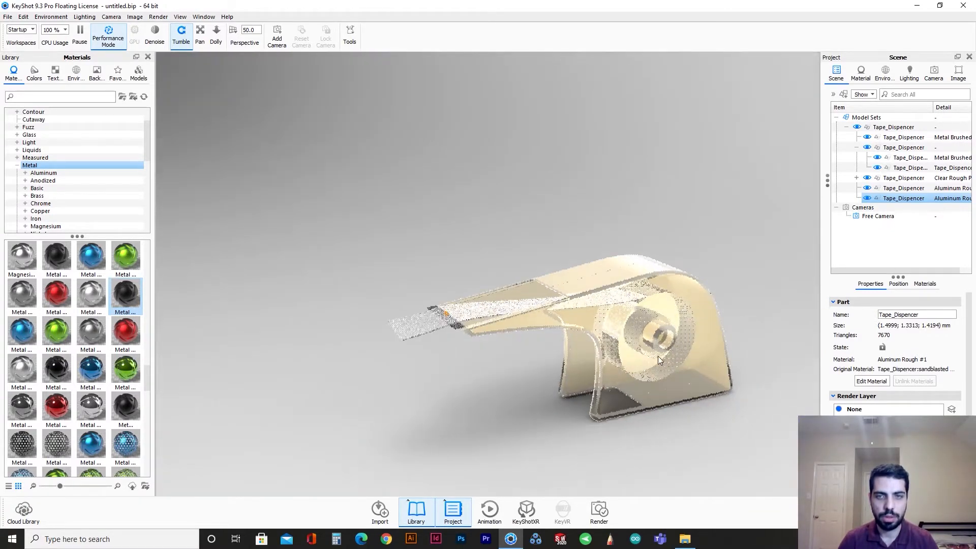
{"action": "middle_click_drag", "start_coordinate": [587, 367], "coordinate": [503, 398]}
{"action": "left_click", "coordinate": [304, 374]}
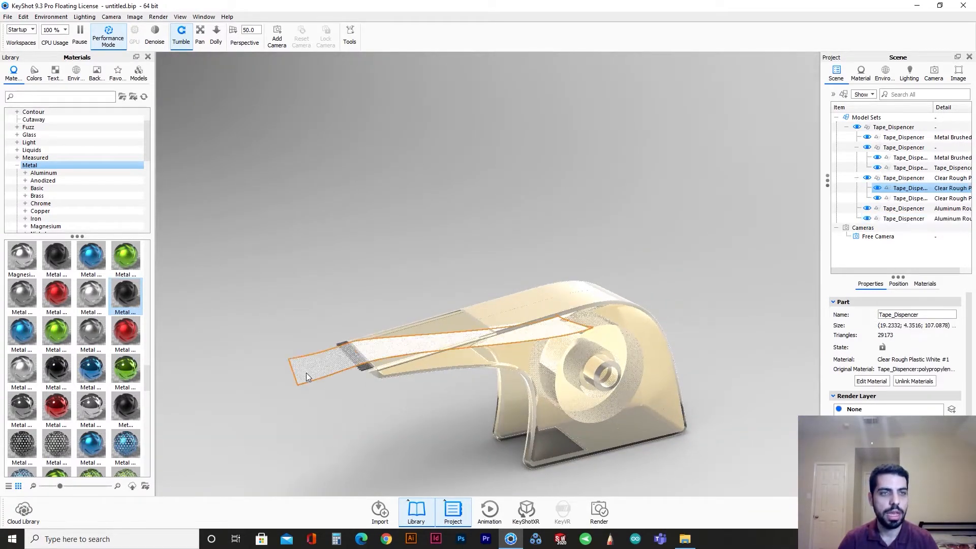
{"action": "double_click", "coordinate": [306, 374]}
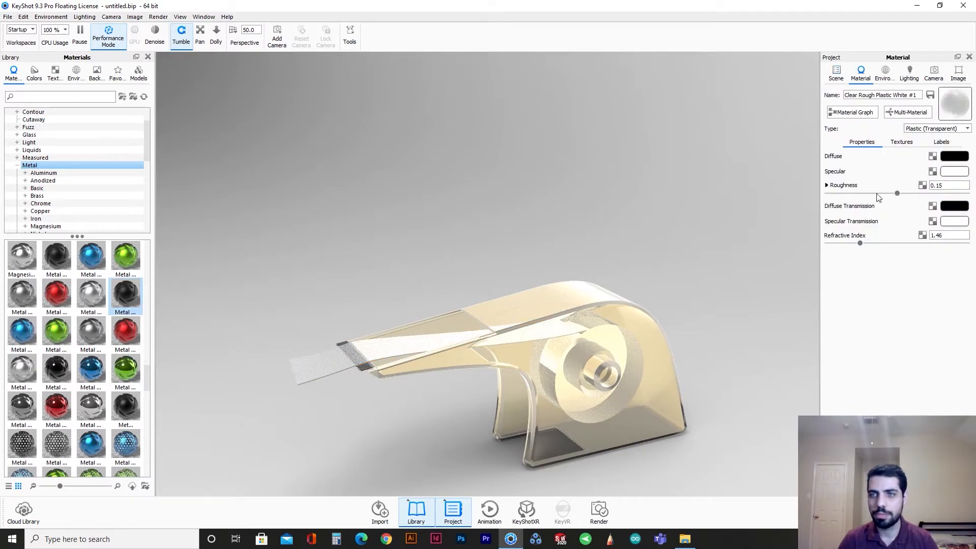
{"action": "left_click_drag", "start_coordinate": [968, 183], "coordinate": [936, 188]}
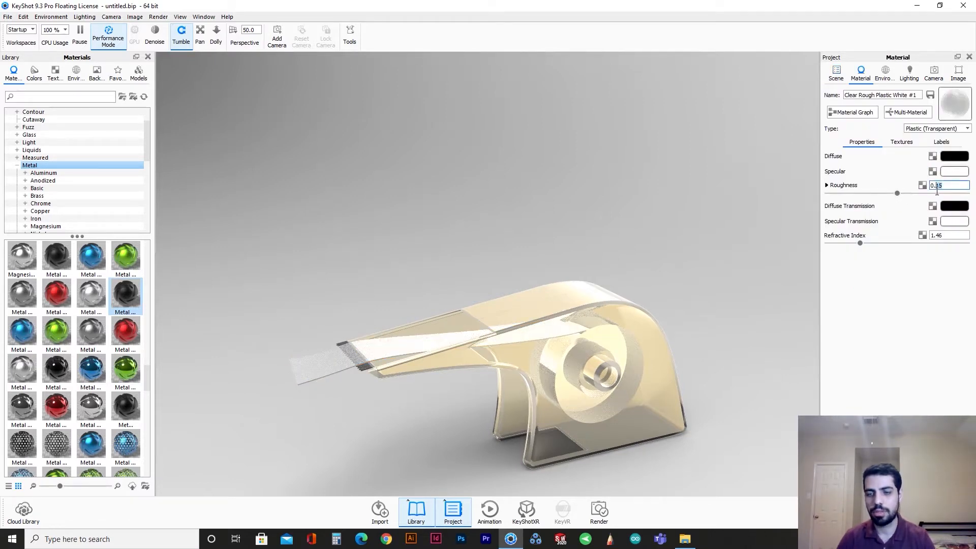
{"action": "left_click", "coordinate": [932, 275]}
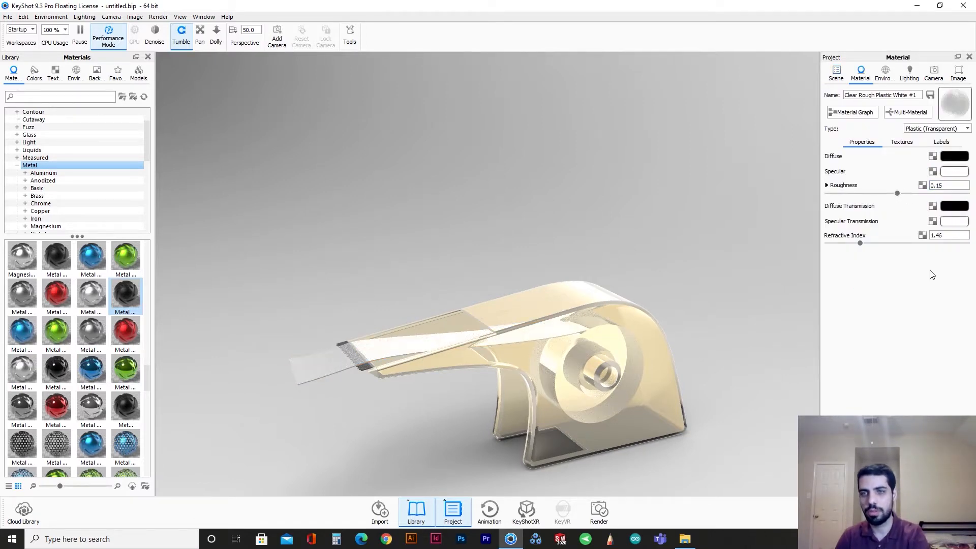
{"action": "left_click", "coordinate": [911, 126]}
{"action": "left_click", "coordinate": [911, 126]}
{"action": "scroll", "coordinate": [60, 207], "scroll_direction": "down", "scroll_amount": 4}
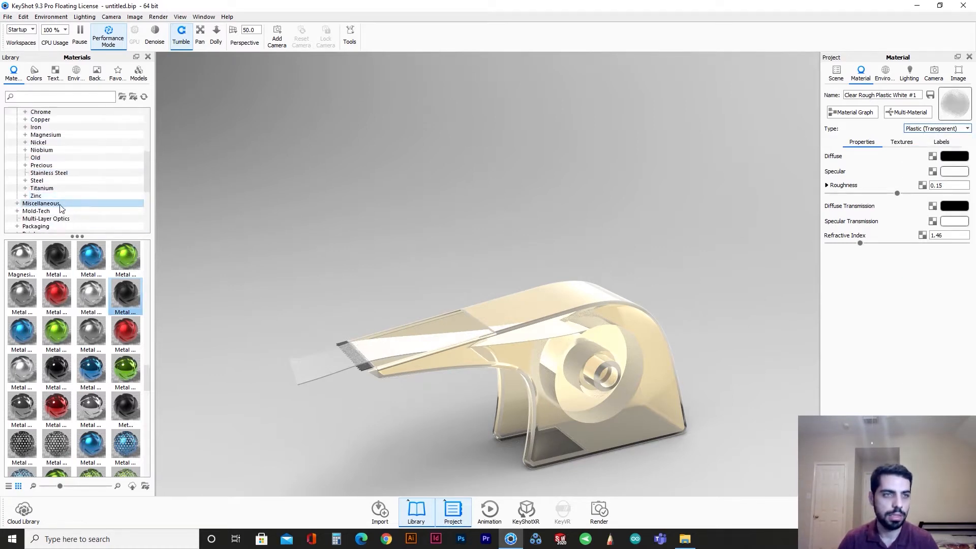
{"action": "scroll", "coordinate": [62, 220], "scroll_direction": "down", "scroll_amount": 3}
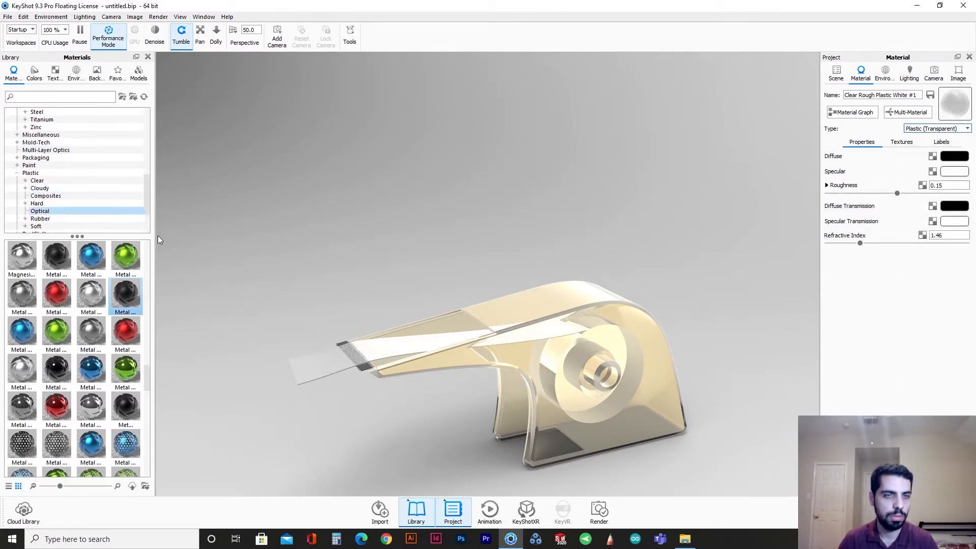
Turn off Performance Mode and add 1200px-Scotch-logo.svg.png as a texture label on the body's cloudy plastic
{"action": "left_click", "coordinate": [112, 45]}
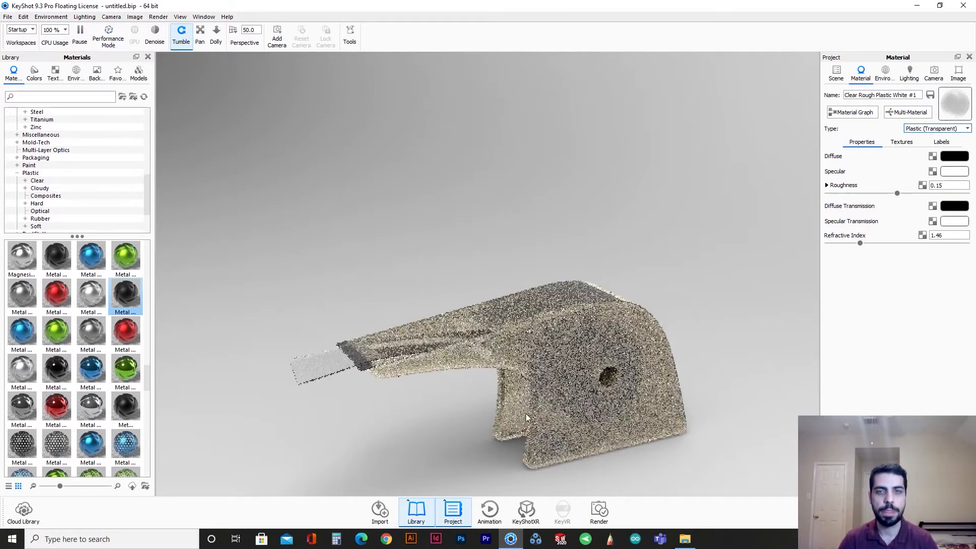
{"action": "left_click_drag", "start_coordinate": [441, 422], "coordinate": [535, 354]}
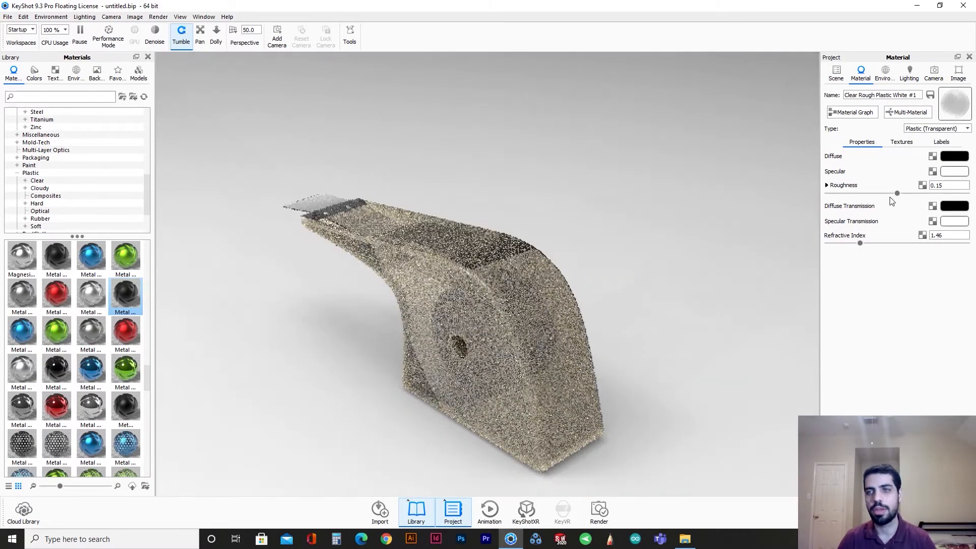
{"action": "left_click", "coordinate": [836, 74]}
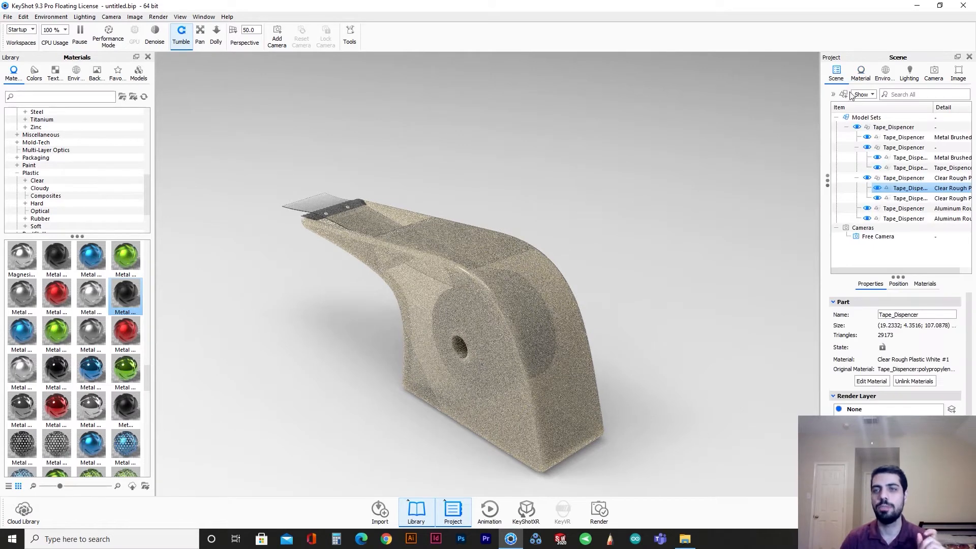
{"action": "double_click", "coordinate": [562, 335]}
{"action": "left_click", "coordinate": [939, 143]}
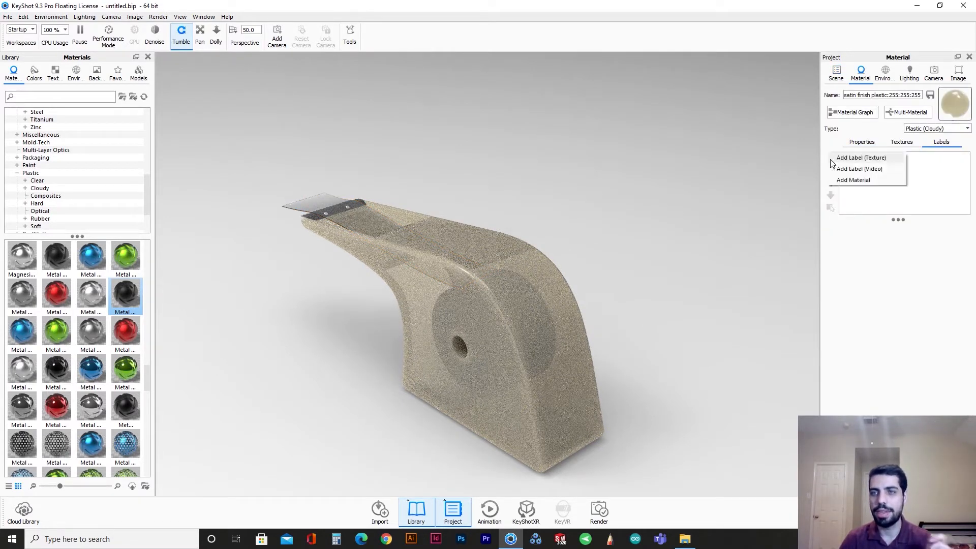
{"action": "left_click", "coordinate": [858, 158]}
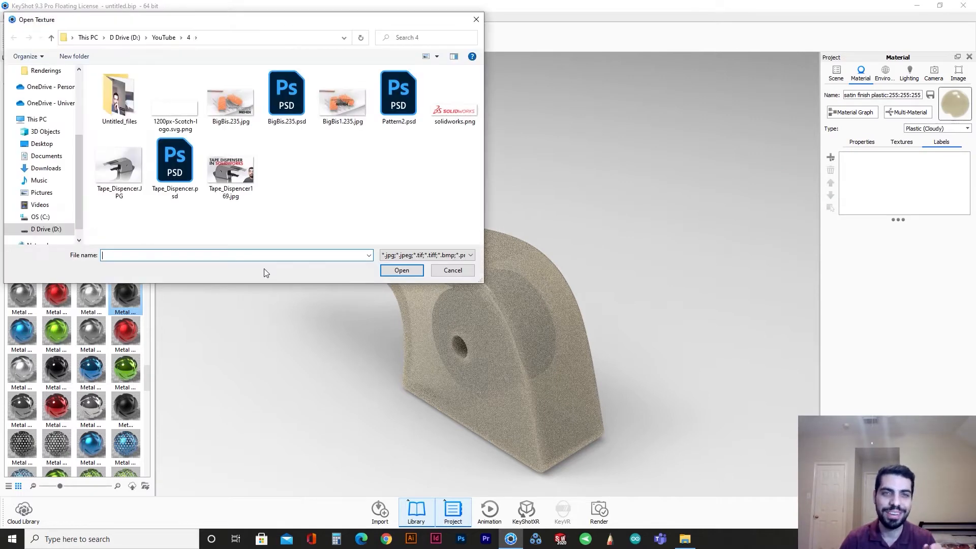
{"action": "double_click", "coordinate": [174, 104]}
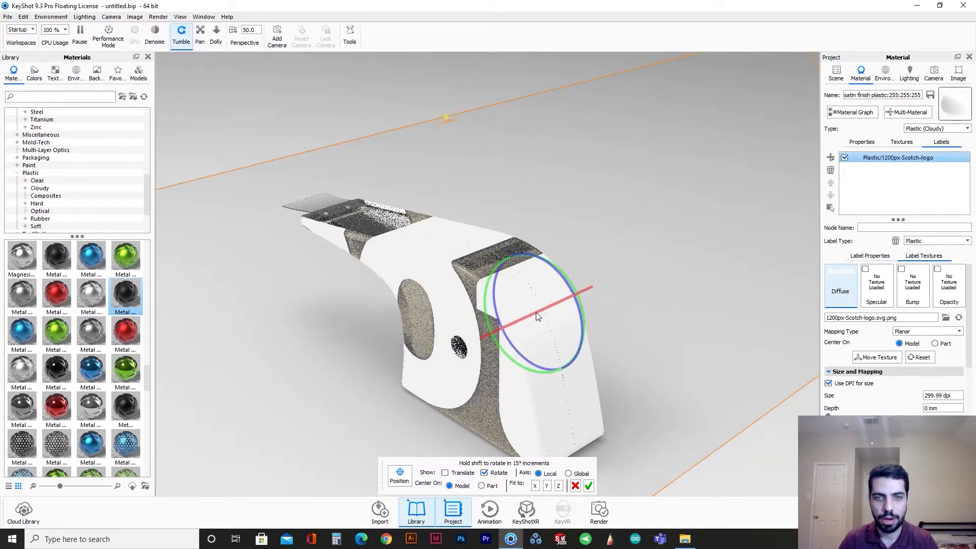
Scale the Scotch logo label down on the body to a size of about 5148 dpi
{"action": "scroll", "coordinate": [745, 465], "scroll_direction": "down", "scroll_amount": 5}
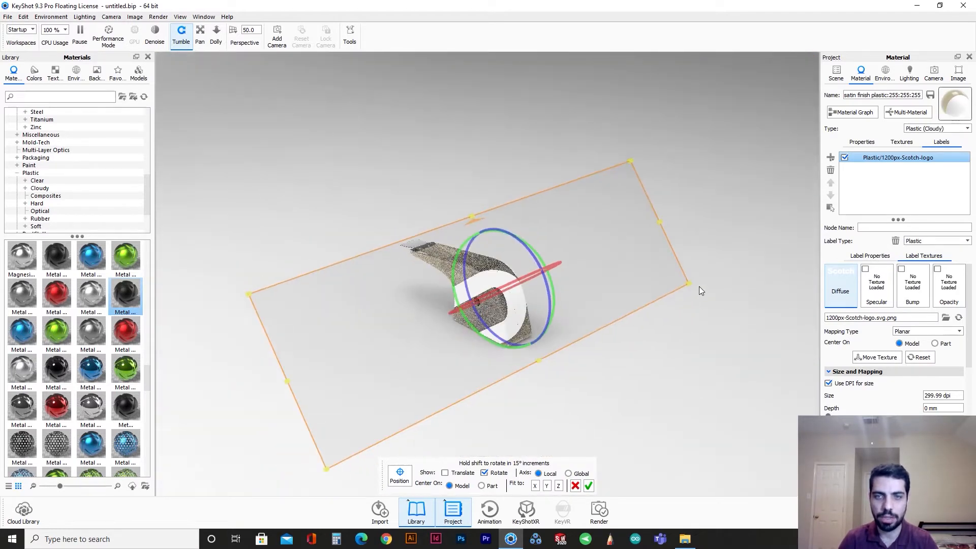
{"action": "left_click_drag", "start_coordinate": [700, 286], "coordinate": [227, 298]}
{"action": "left_click", "coordinate": [509, 284]}
{"action": "mouse_move", "coordinate": [509, 284]}
{"action": "left_mouse_down"}
{"action": "mouse_move", "coordinate": [535, 297]}
{"action": "mouse_move", "coordinate": [546, 282]}
{"action": "mouse_move", "coordinate": [478, 269]}
{"action": "mouse_move", "coordinate": [498, 279]}
{"action": "left_mouse_up"}
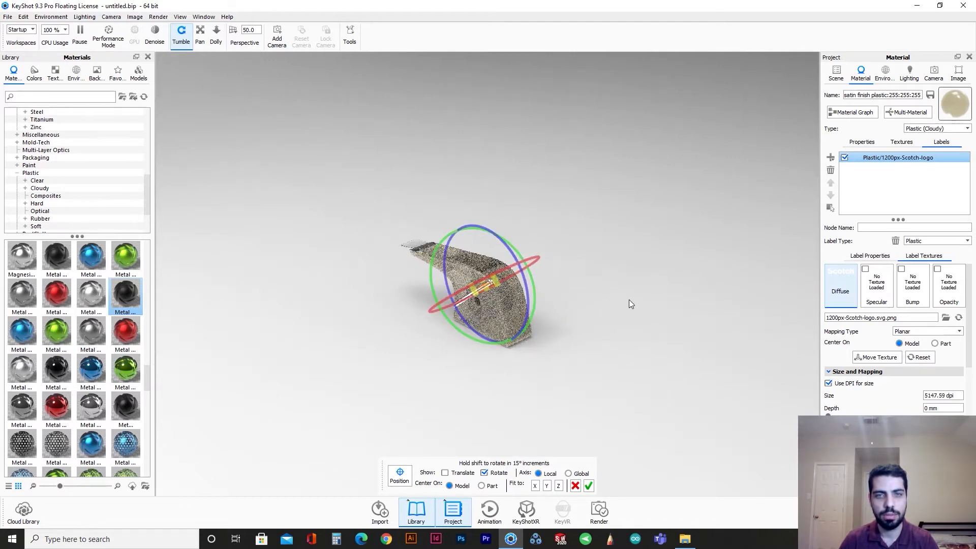
Move the Scotch logo label onto the body's curved back, centre it across the width and accept the placement
{"action": "scroll", "coordinate": [629, 300], "scroll_direction": "up", "scroll_amount": 4}
{"action": "left_click_drag", "start_coordinate": [513, 434], "coordinate": [471, 389]}
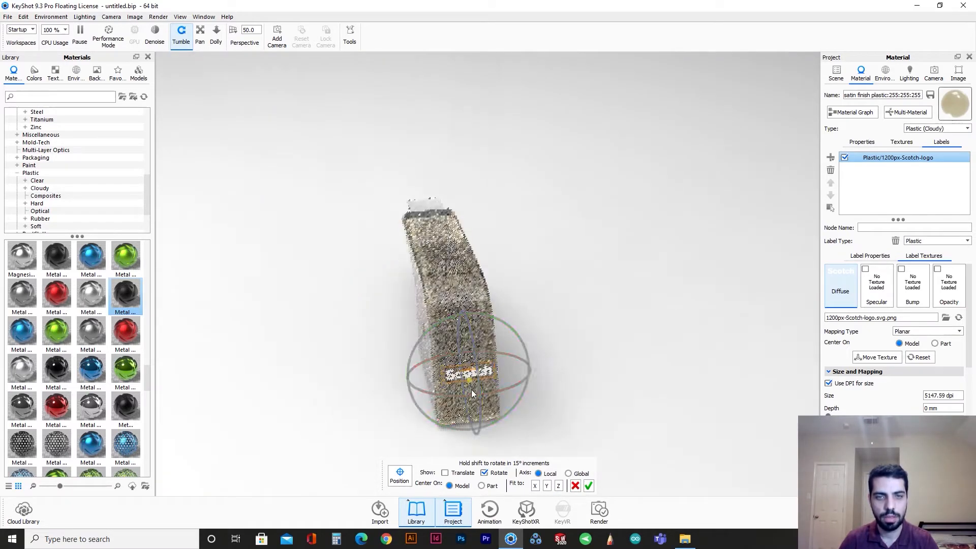
{"action": "left_click", "coordinate": [445, 473]}
{"action": "left_click_drag", "start_coordinate": [471, 426], "coordinate": [305, 368]}
{"action": "scroll", "coordinate": [625, 337], "scroll_direction": "up", "scroll_amount": 5}
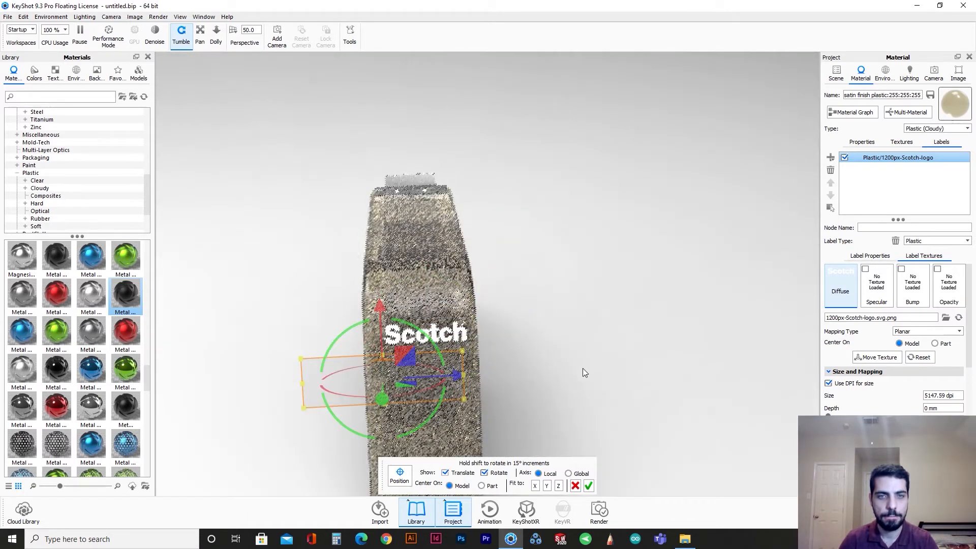
{"action": "left_click_drag", "start_coordinate": [583, 368], "coordinate": [460, 348]}
{"action": "scroll", "coordinate": [564, 286], "scroll_direction": "up", "scroll_amount": 1}
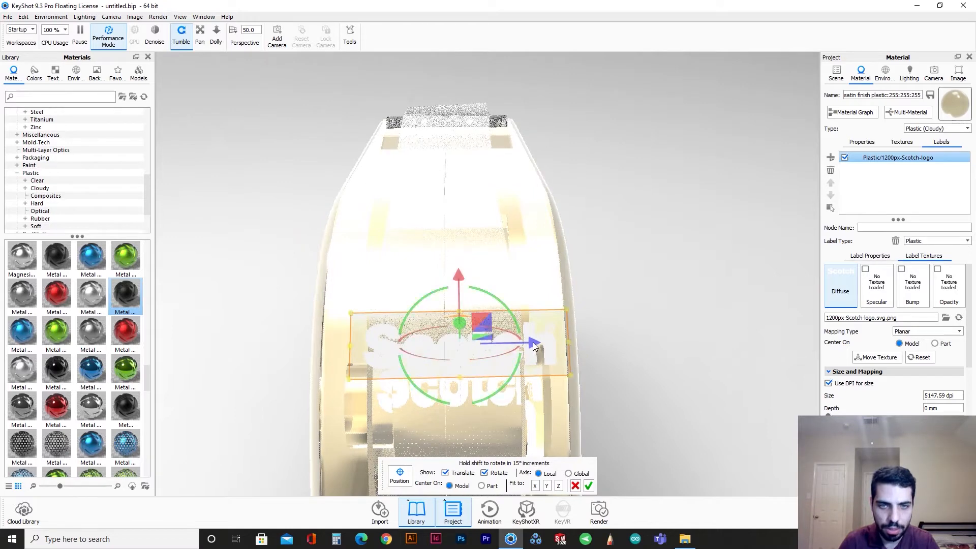
{"action": "left_click_drag", "start_coordinate": [534, 346], "coordinate": [518, 349]}
{"action": "left_click", "coordinate": [588, 486]}
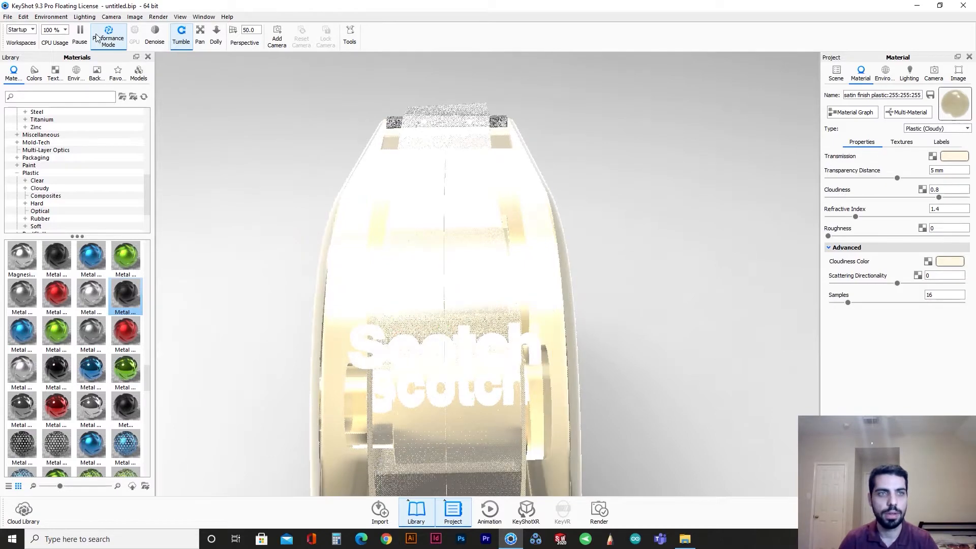
Copy the Scotch label's diffuse logo texture to its Bump channel
{"action": "left_click_drag", "start_coordinate": [609, 394], "coordinate": [618, 279]}
{"action": "left_click", "coordinate": [941, 141]}
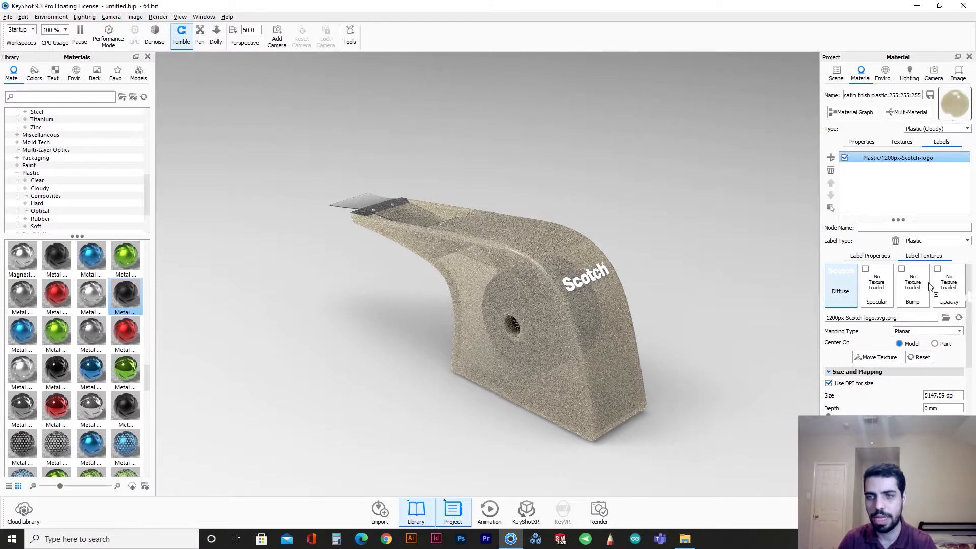
{"action": "left_click_drag", "start_coordinate": [907, 286], "coordinate": [909, 288]}
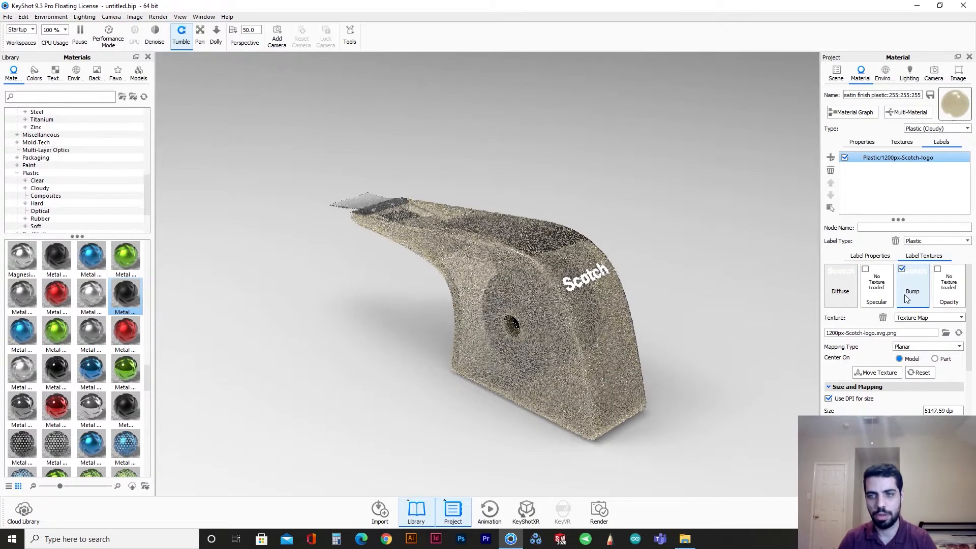
{"action": "scroll", "coordinate": [906, 305], "scroll_direction": "down", "scroll_amount": 3}
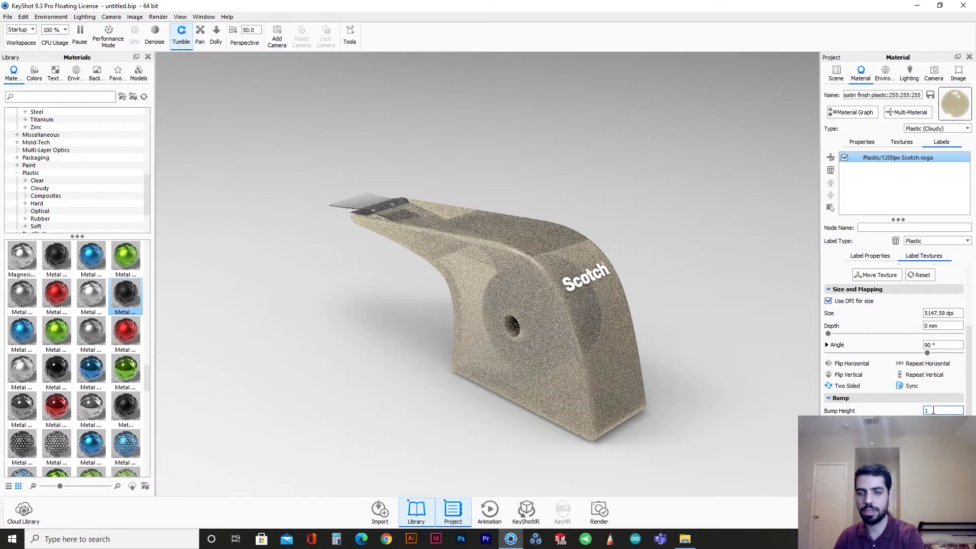
{"action": "scroll", "coordinate": [923, 376], "scroll_direction": "up", "scroll_amount": 3}
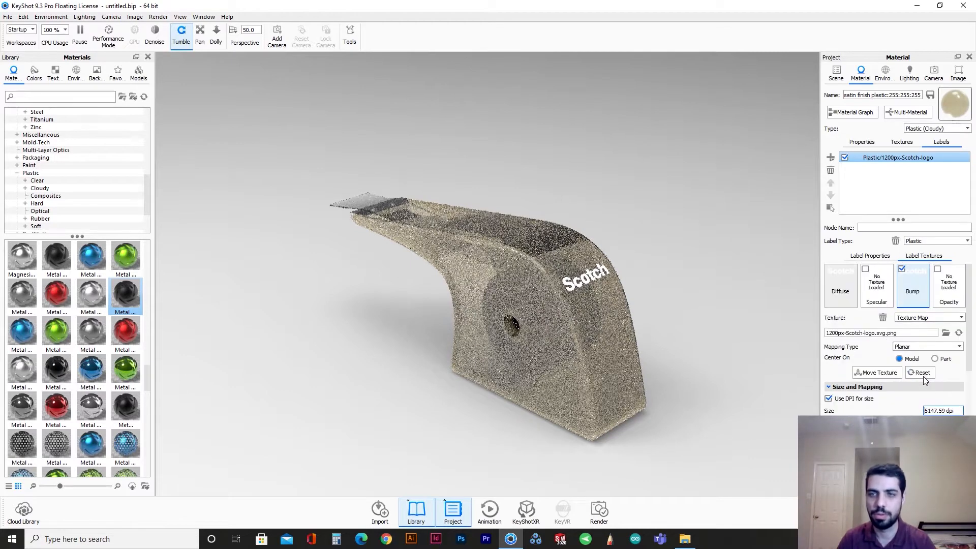
{"action": "left_click", "coordinate": [833, 294]}
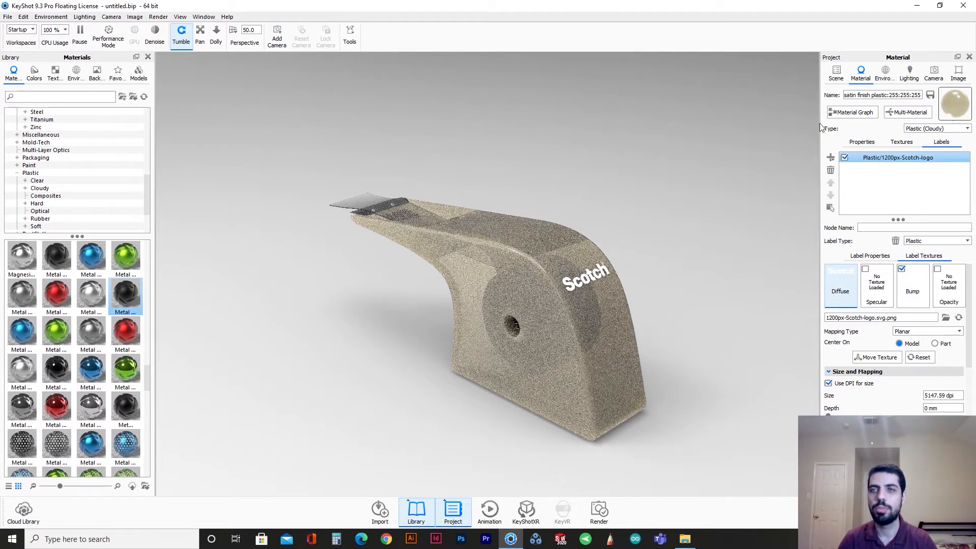
In the material graph, reroute the logo's bump texture to Plastic (Cloudy)'s Bump input and disconnect the label plastic and its diffuse texture
{"action": "left_click", "coordinate": [853, 113]}
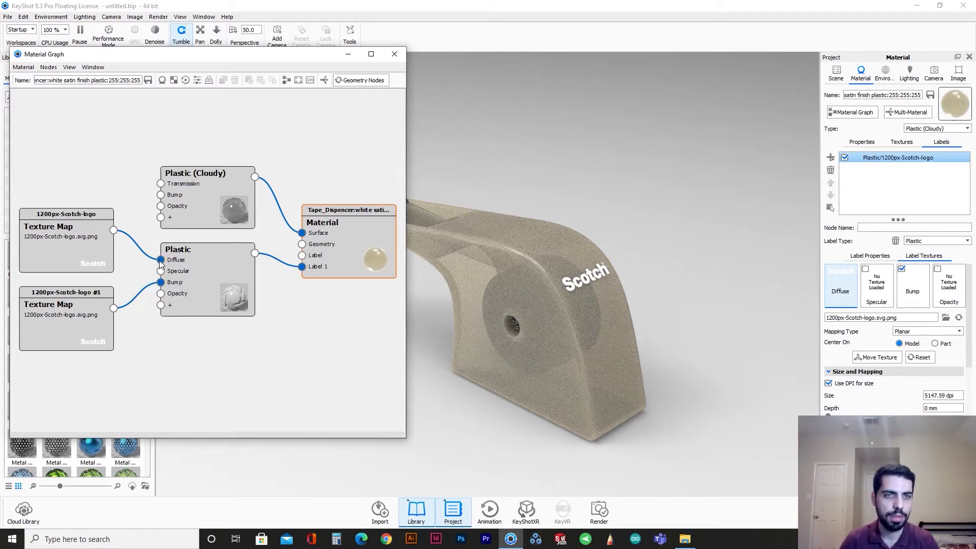
{"action": "left_click_drag", "start_coordinate": [160, 261], "coordinate": [152, 233]}
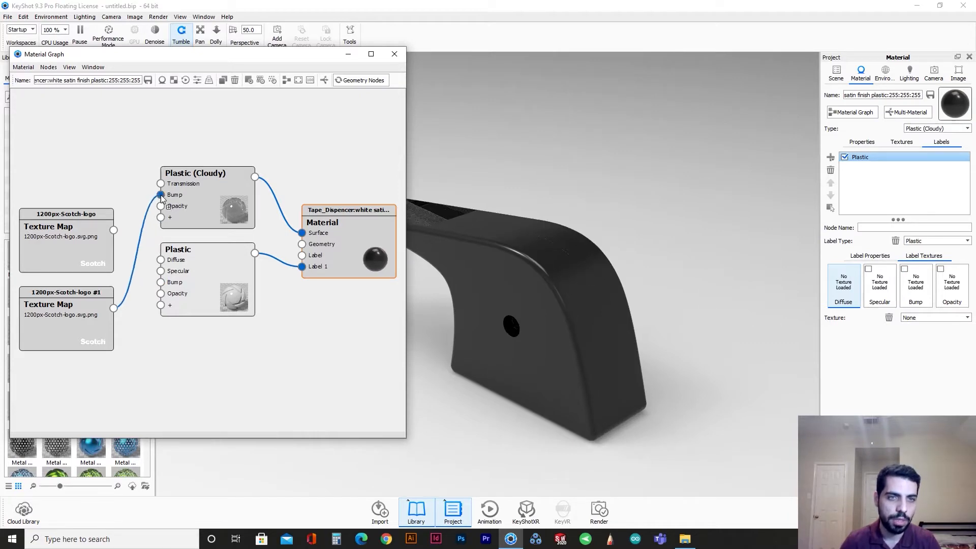
{"action": "left_click_drag", "start_coordinate": [290, 268], "coordinate": [283, 279]}
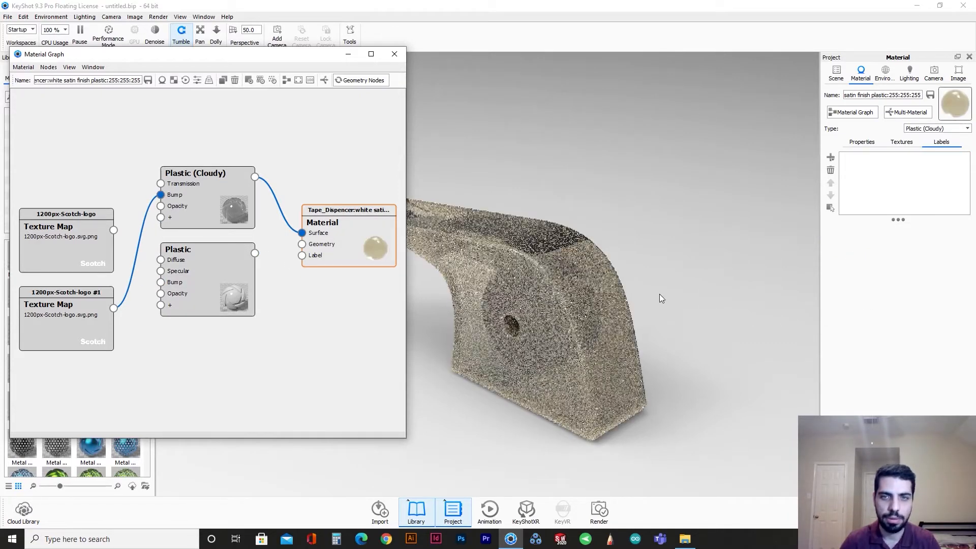
{"action": "left_click_drag", "start_coordinate": [645, 333], "coordinate": [581, 318]}
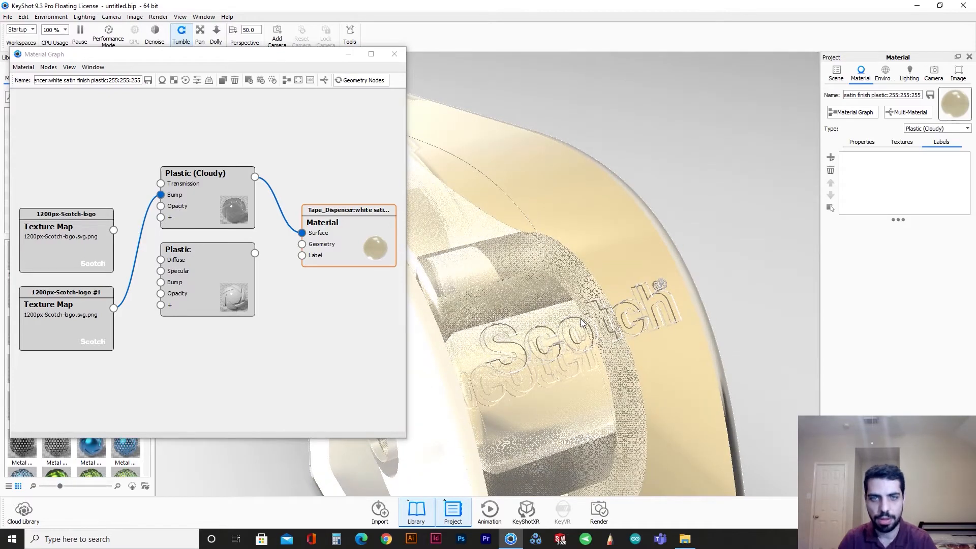
Delete the unconnected 1200px-Scotch-logo texture map and the unused label Plastic node from the material graph
{"action": "double_click", "coordinate": [84, 344]}
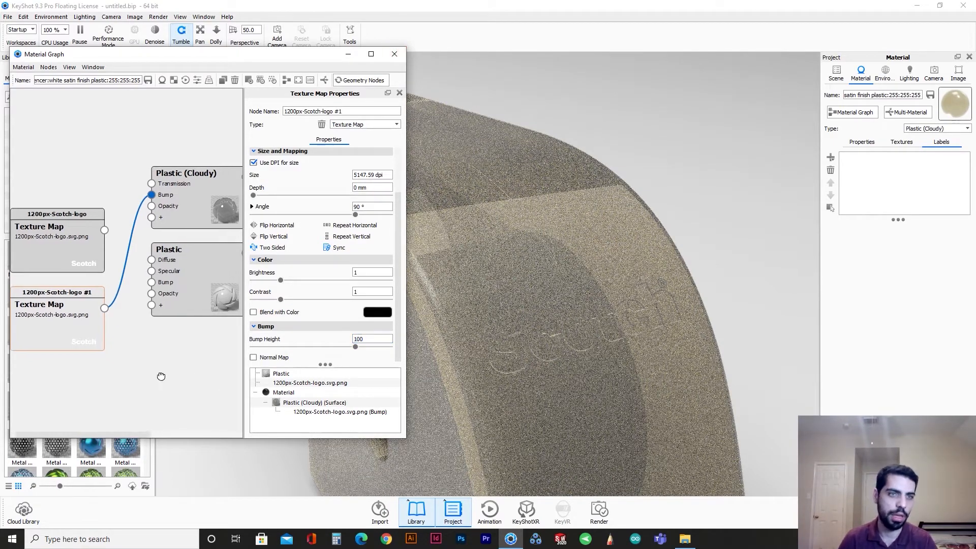
{"action": "middle_click_drag", "start_coordinate": [159, 375], "coordinate": [138, 374]}
{"action": "left_click_drag", "start_coordinate": [138, 375], "coordinate": [200, 374]}
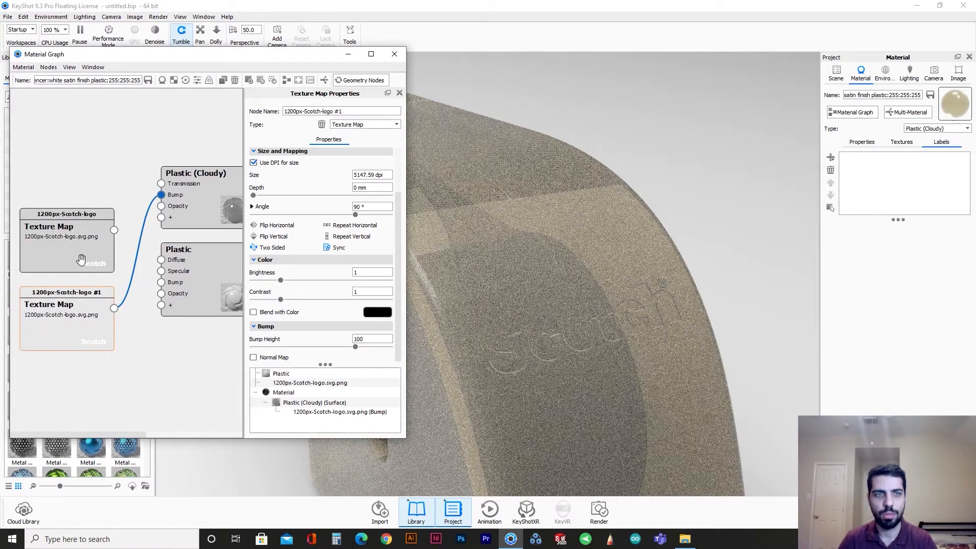
{"action": "left_click", "coordinate": [54, 249]}
{"action": "key", "text": "Delete"}
{"action": "left_click", "coordinate": [190, 285]}
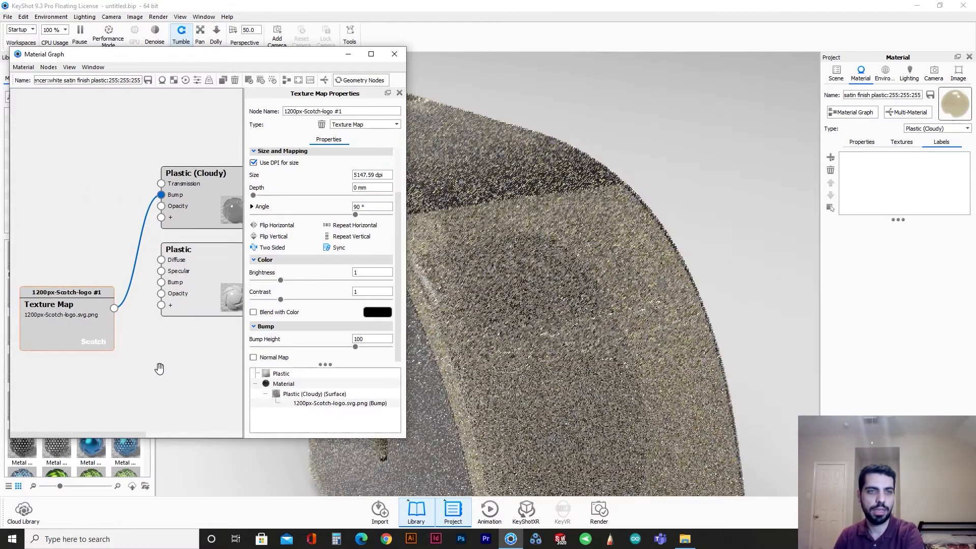
{"action": "key", "text": "Delete"}
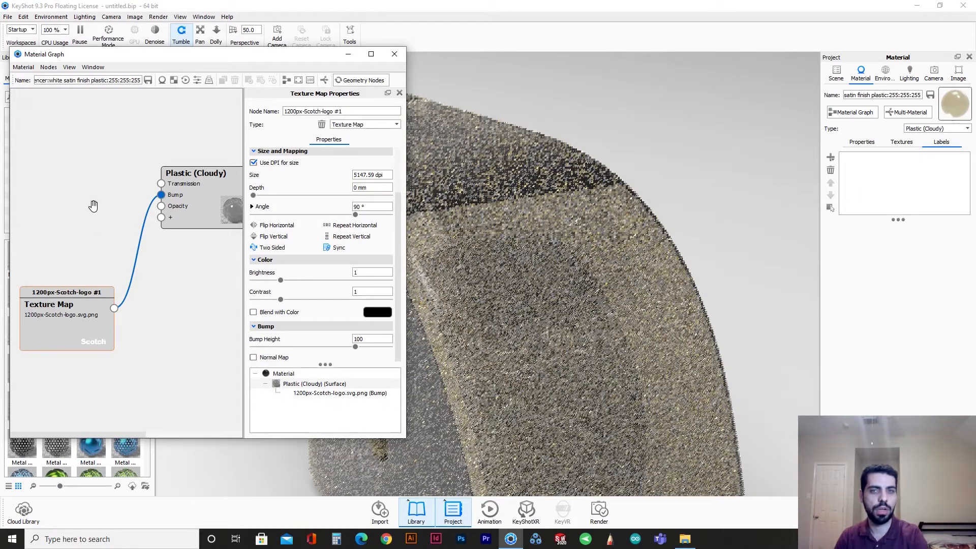
Add a Noise (Texture) node to the material graph and place it above the Scotch logo texture map
{"action": "right_click", "coordinate": [89, 188]}
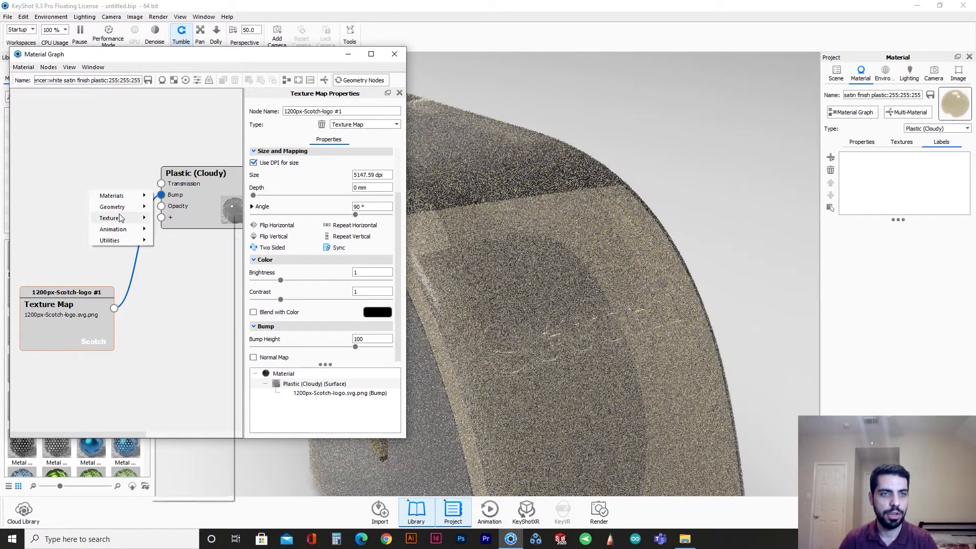
{"action": "mouse_move", "coordinate": [120, 218]}
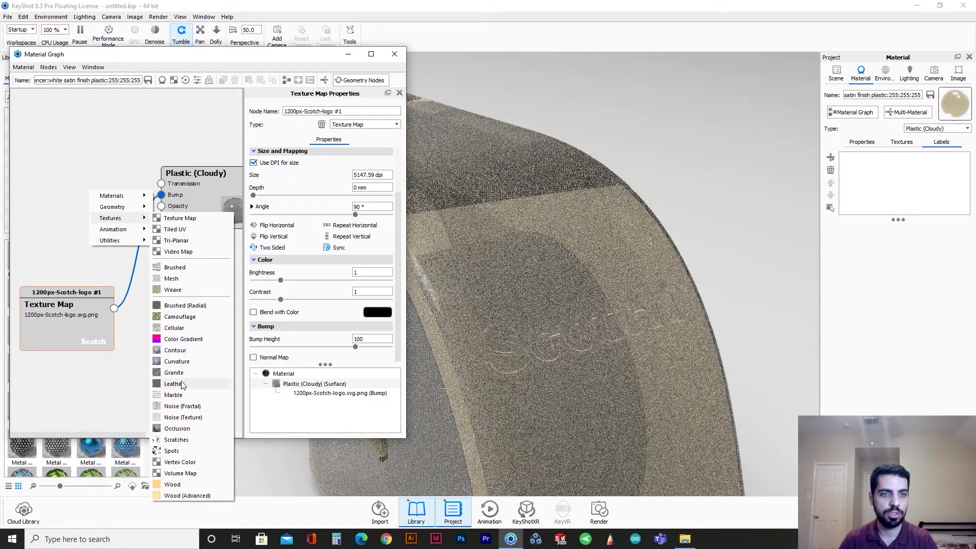
{"action": "left_click", "coordinate": [188, 418]}
{"action": "left_click_drag", "start_coordinate": [150, 211], "coordinate": [74, 216]}
{"action": "mouse_move", "coordinate": [603, 355]}
{"action": "left_mouse_down"}
{"action": "mouse_move", "coordinate": [526, 383]}
{"action": "mouse_move", "coordinate": [597, 373]}
{"action": "left_mouse_up"}
{"action": "scroll", "coordinate": [526, 384], "scroll_direction": "down", "scroll_amount": 4}
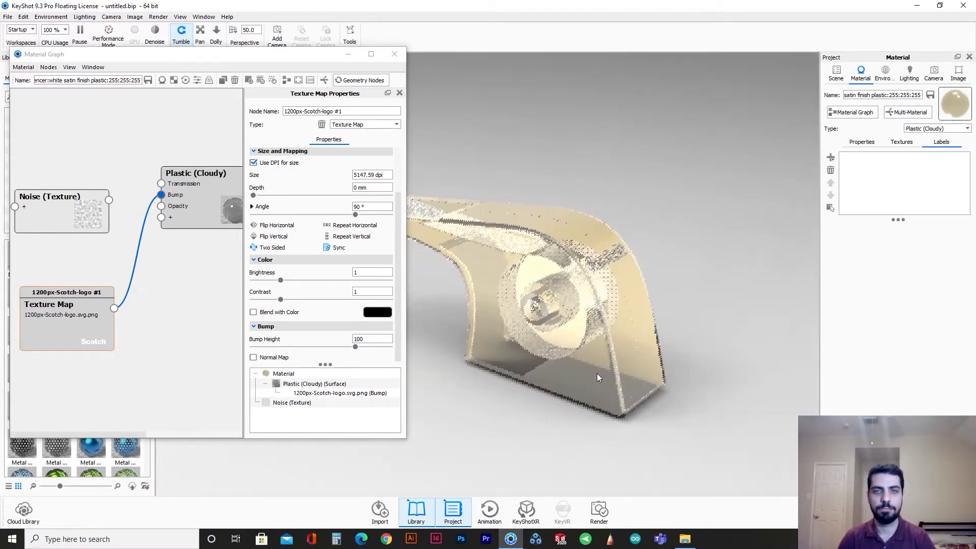
Preview the noise texture on the dispenser body and set its scale to 1.5 mm
{"action": "left_click", "coordinate": [82, 212]}
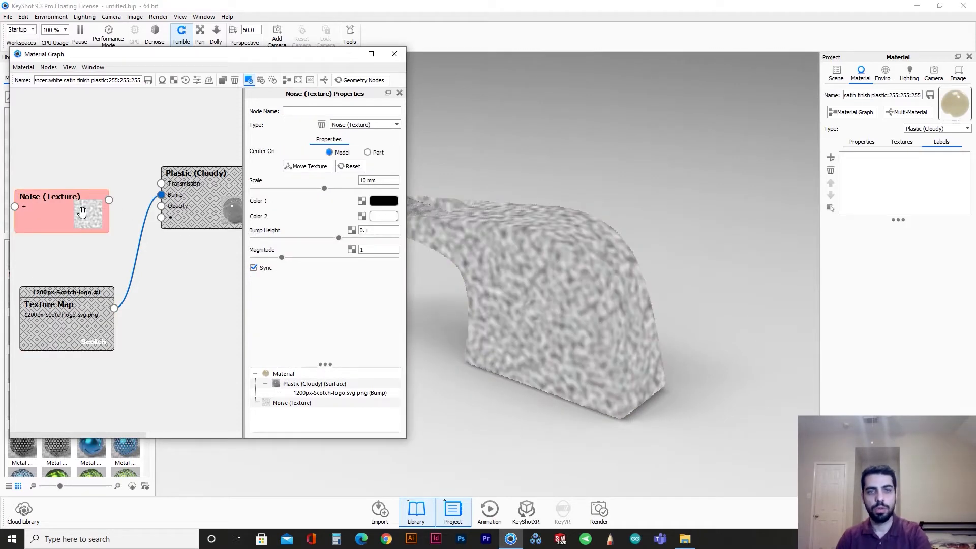
{"action": "left_click_drag", "start_coordinate": [314, 191], "coordinate": [268, 203]}
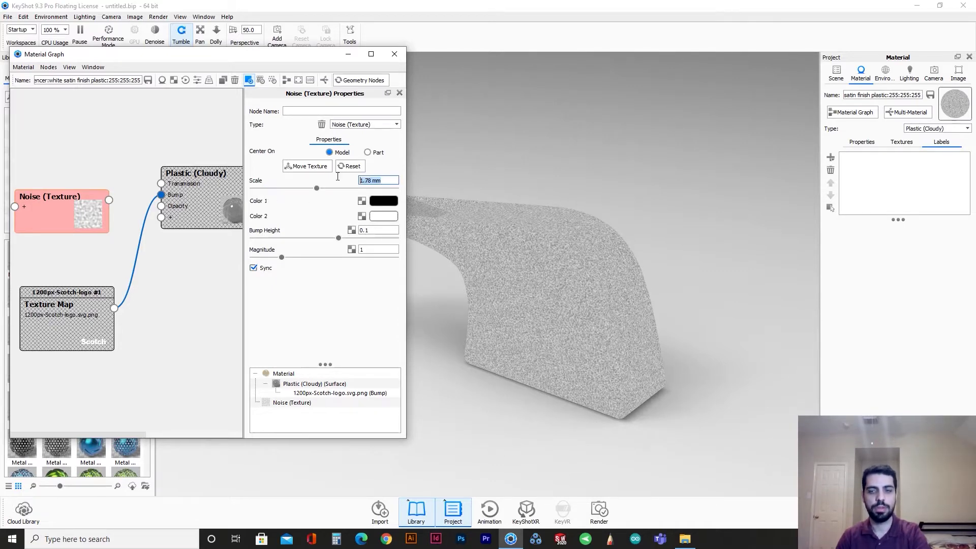
{"action": "key", "text": "Return"}
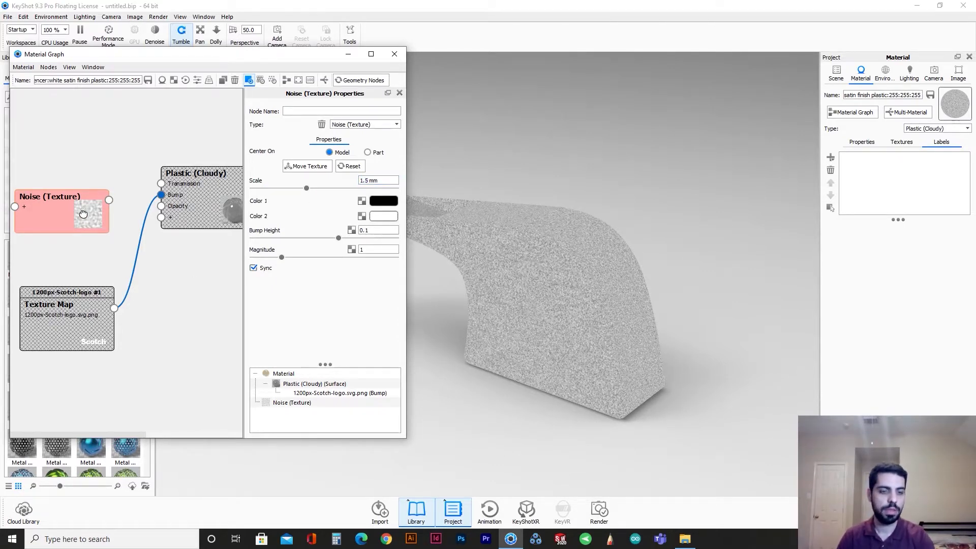
Insert a Bump Add node on the logo's bump connection, feed the noise texture into Bump 2, and close the graph
{"action": "right_click", "coordinate": [137, 250]}
{"action": "mouse_move", "coordinate": [168, 283]}
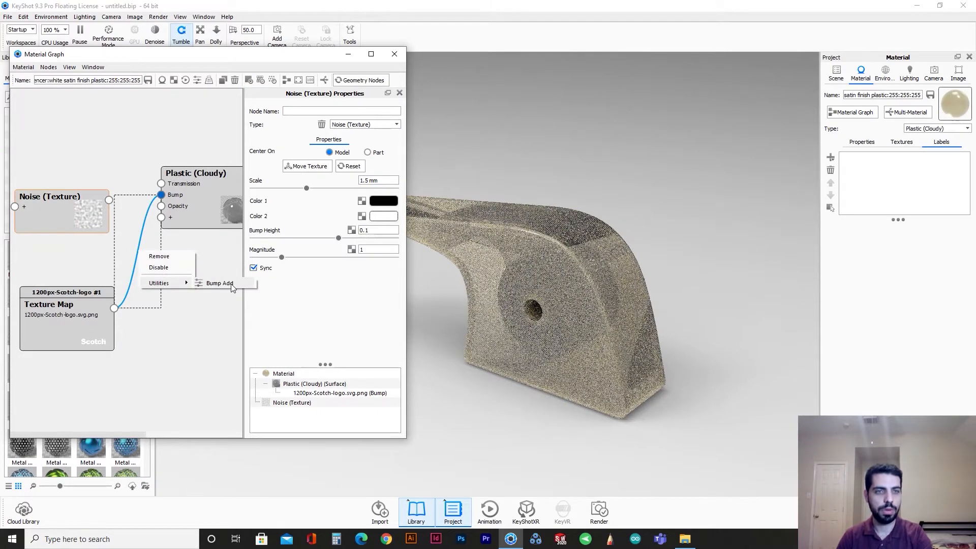
{"action": "left_click", "coordinate": [231, 288]}
{"action": "left_click_drag", "start_coordinate": [109, 200], "coordinate": [139, 156]}
{"action": "left_click", "coordinate": [51, 214]}
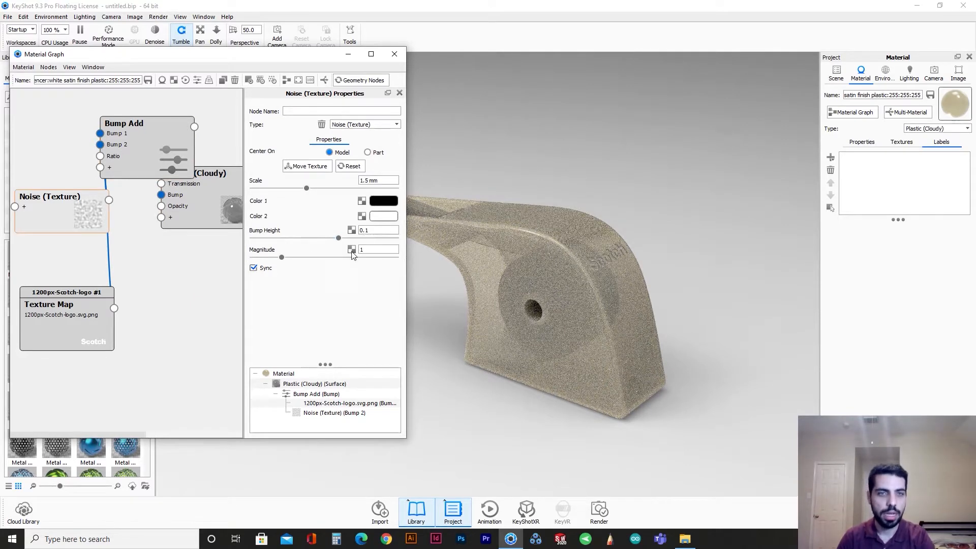
{"action": "left_click", "coordinate": [394, 54]}
{"action": "left_click_drag", "start_coordinate": [382, 267], "coordinate": [675, 275]}
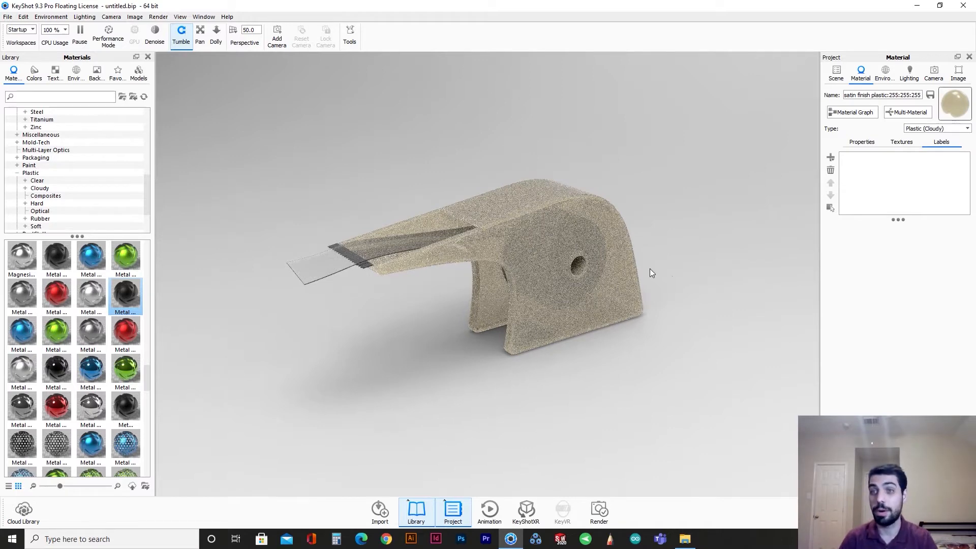
Add the Hand Poses model from the model library to the scene and accept its placement
{"action": "left_click", "coordinate": [836, 74]}
{"action": "left_click_drag", "start_coordinate": [686, 213], "coordinate": [147, 295]}
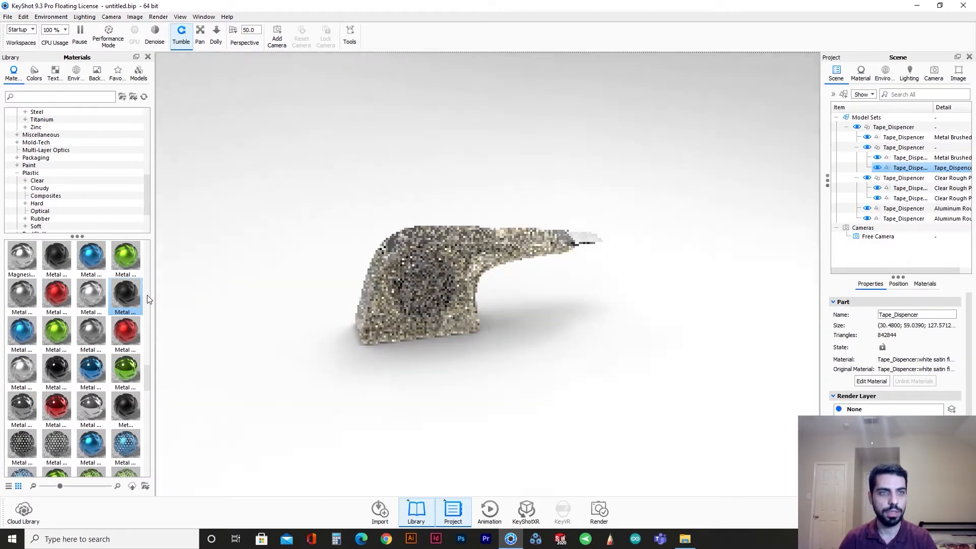
{"action": "left_click", "coordinate": [139, 74]}
{"action": "scroll", "coordinate": [117, 322], "scroll_direction": "down", "scroll_amount": 5}
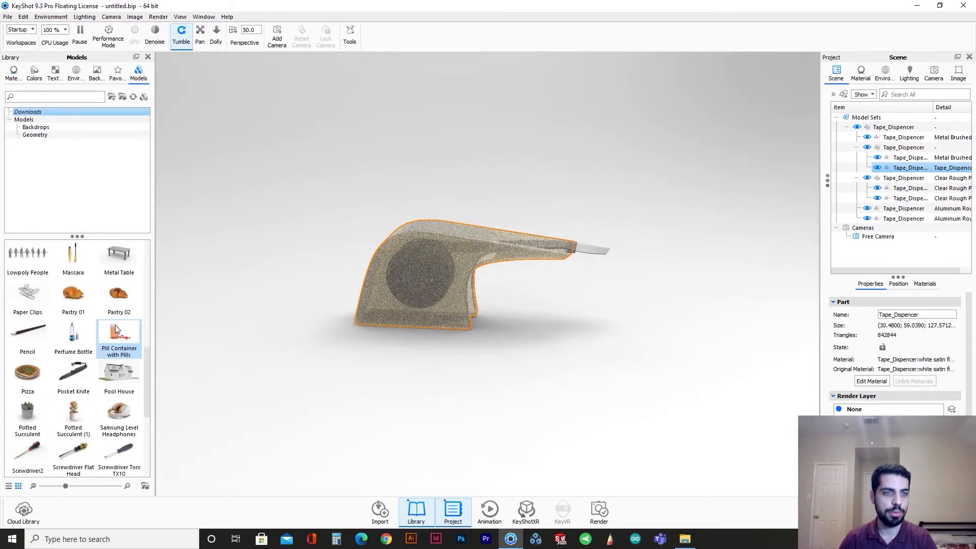
{"action": "scroll", "coordinate": [71, 376], "scroll_direction": "up", "scroll_amount": 8}
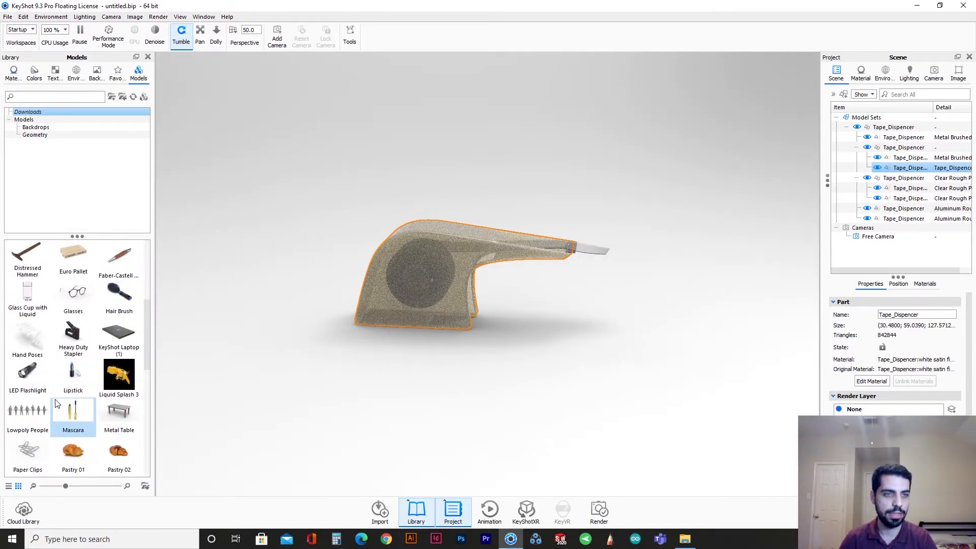
{"action": "scroll", "coordinate": [95, 426], "scroll_direction": "down", "scroll_amount": 3}
{"action": "left_click_drag", "start_coordinate": [27, 422], "coordinate": [271, 300]}
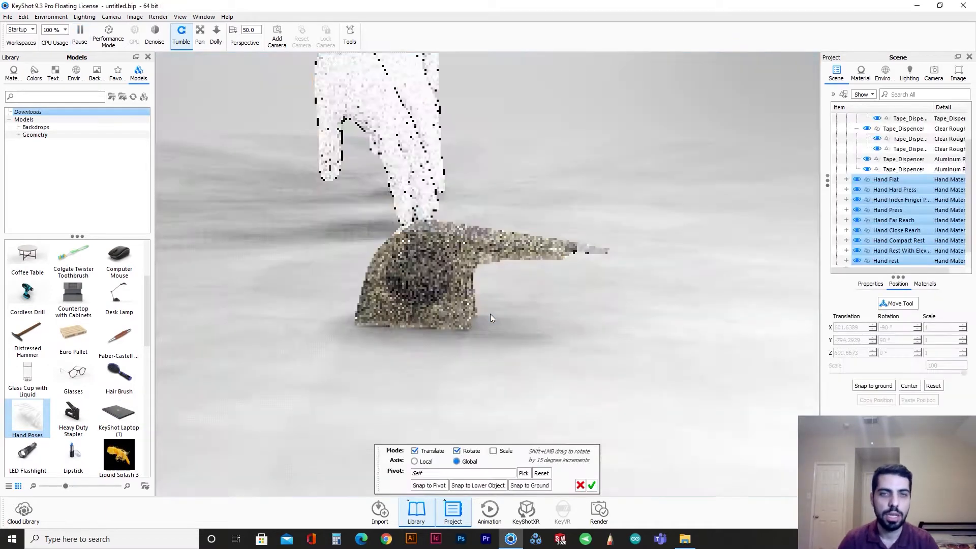
{"action": "scroll", "coordinate": [398, 325], "scroll_direction": "down", "scroll_amount": 5}
{"action": "left_click_drag", "start_coordinate": [398, 324], "coordinate": [525, 372]}
{"action": "middle_click_drag", "start_coordinate": [525, 371], "coordinate": [388, 423]}
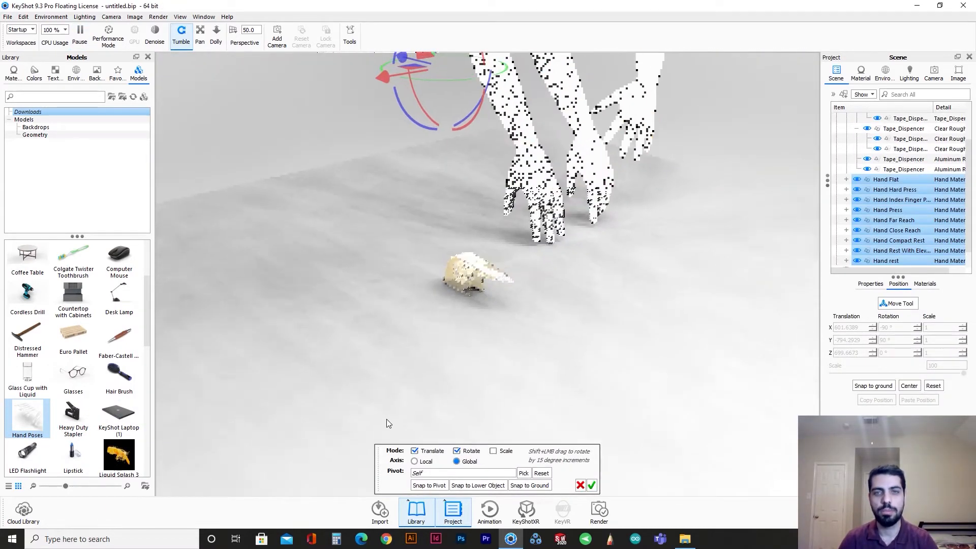
{"action": "left_click", "coordinate": [591, 485]}
Select the Hand Flat, Hand Hard Press, index finger press and Hand Press models and hide them
{"action": "scroll", "coordinate": [577, 431], "scroll_direction": "down", "scroll_amount": 3}
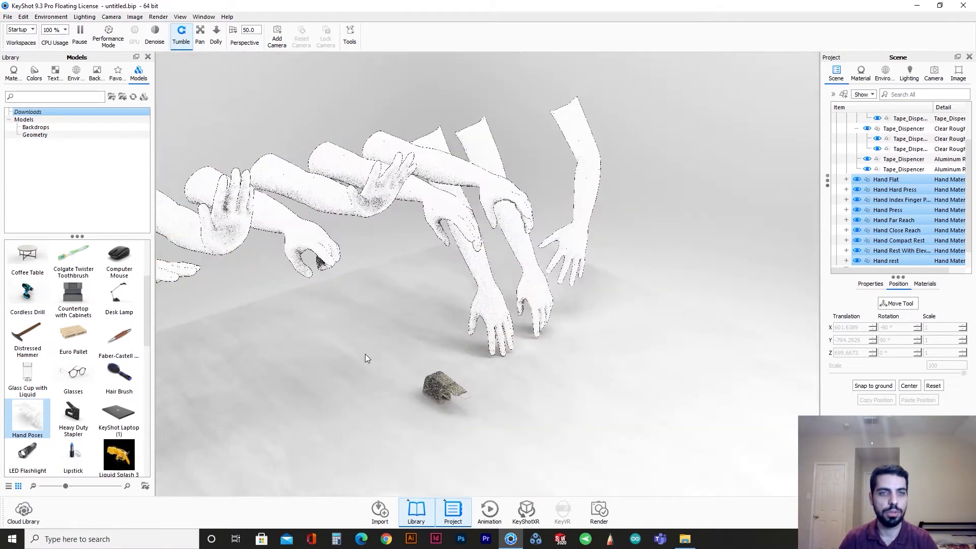
{"action": "middle_click_drag", "start_coordinate": [366, 358], "coordinate": [417, 330]}
{"action": "left_click", "coordinate": [285, 97]}
{"action": "left_click", "coordinate": [206, 231]}
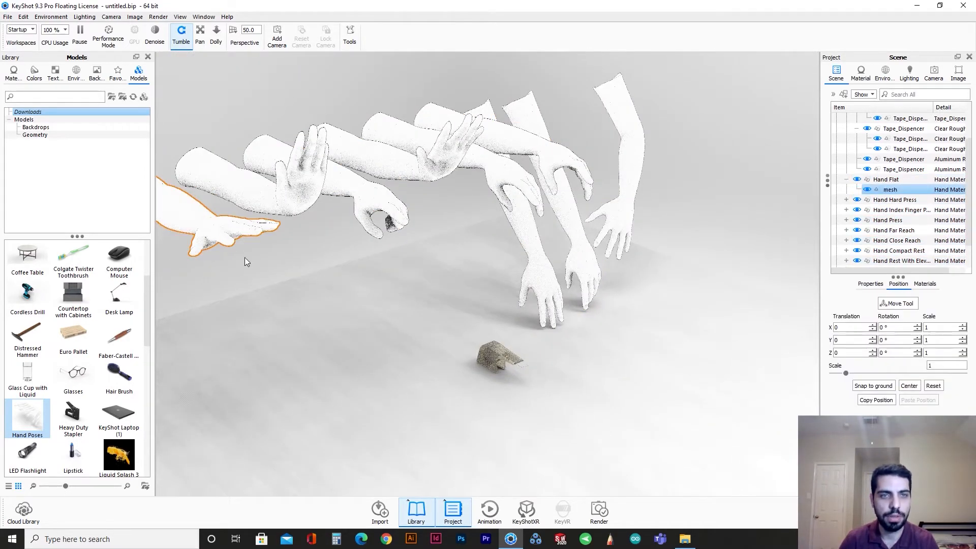
{"action": "left_click", "coordinate": [402, 172], "text": "shift"}
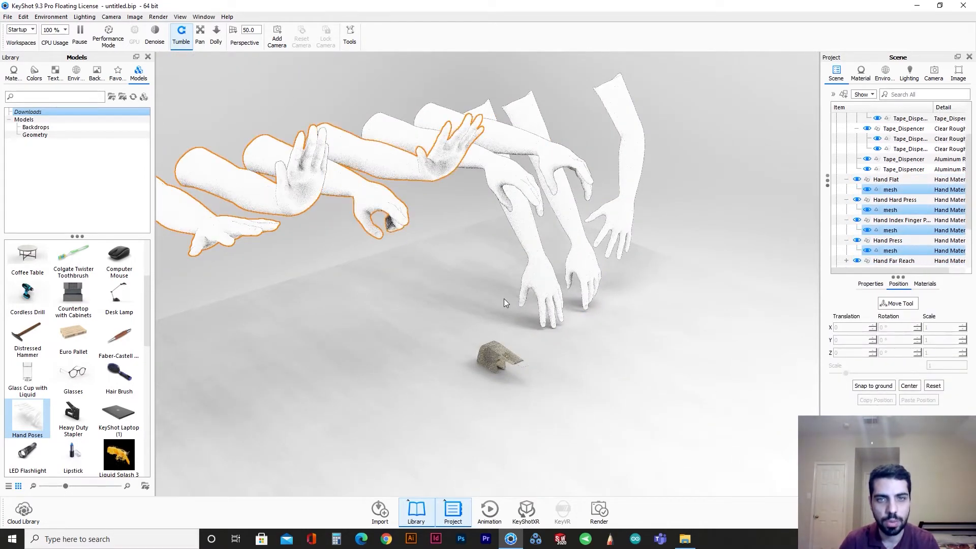
{"action": "mouse_move", "coordinate": [553, 359]}
{"action": "left_mouse_down"}
{"action": "mouse_move", "coordinate": [653, 315]}
{"action": "mouse_move", "coordinate": [535, 352]}
{"action": "left_mouse_up"}
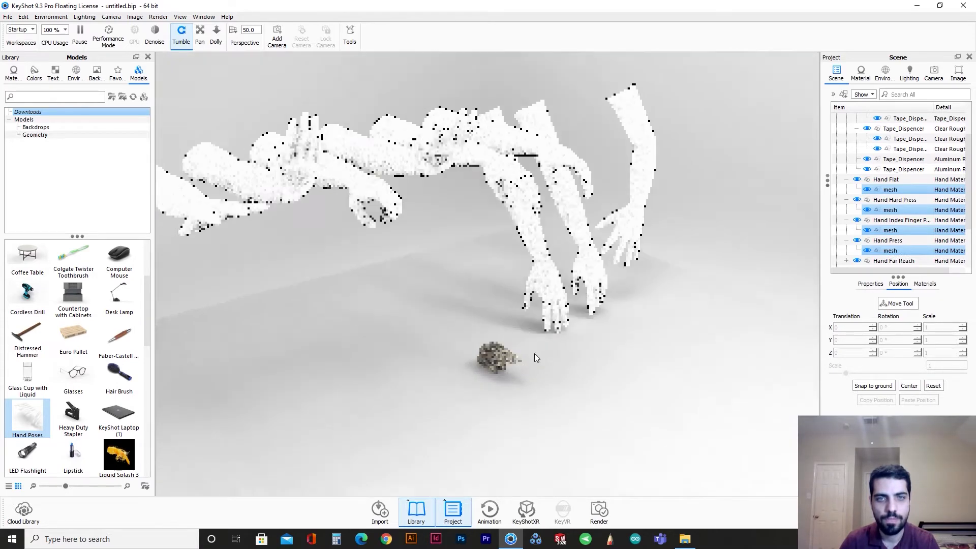
{"action": "left_click", "coordinate": [858, 181]}
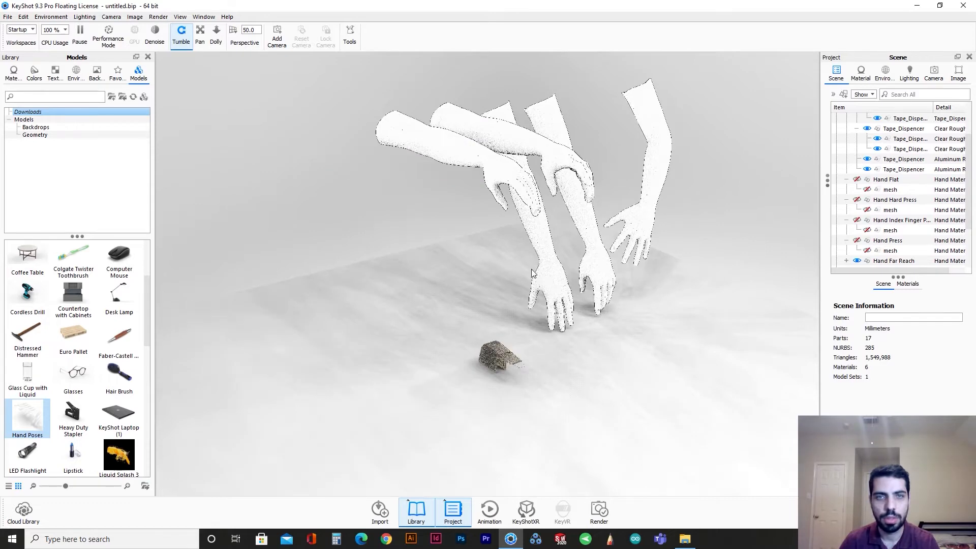
Hide the elevated hand rest and the Hand rest models, keeping the reaching and compact rest poses shown
{"action": "left_click_drag", "start_coordinate": [487, 277], "coordinate": [427, 315]}
{"action": "left_click", "coordinate": [688, 208]}
{"action": "left_click_drag", "start_coordinate": [656, 310], "coordinate": [707, 272]}
{"action": "left_click", "coordinate": [574, 285], "text": "ctrl"}
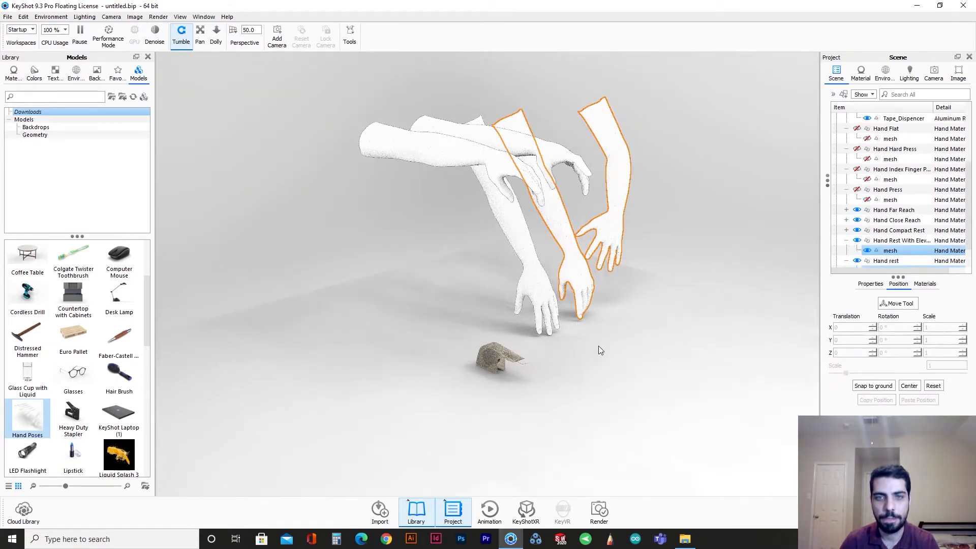
{"action": "mouse_move", "coordinate": [598, 347]}
{"action": "left_mouse_down"}
{"action": "mouse_move", "coordinate": [505, 373]}
{"action": "mouse_move", "coordinate": [631, 355]}
{"action": "mouse_move", "coordinate": [584, 355]}
{"action": "left_mouse_up"}
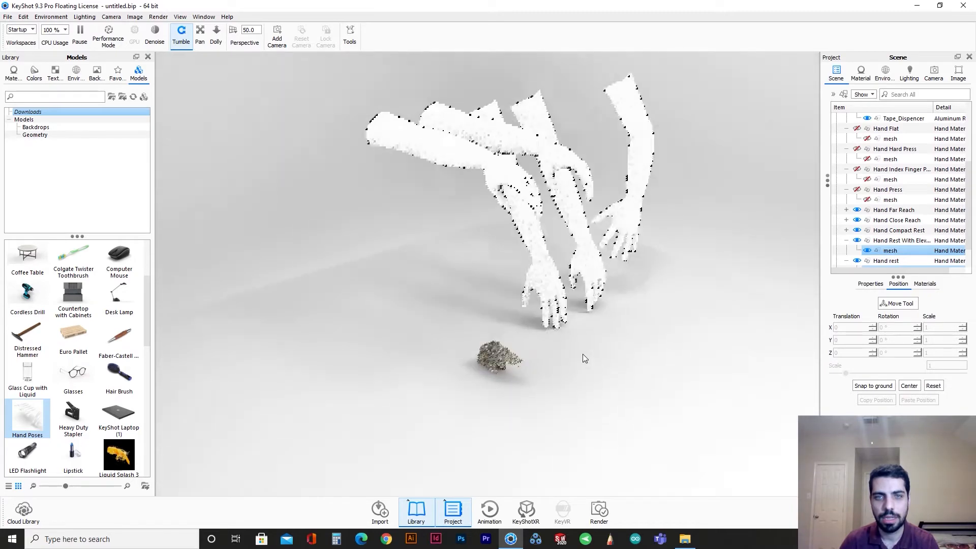
{"action": "left_click", "coordinate": [857, 240]}
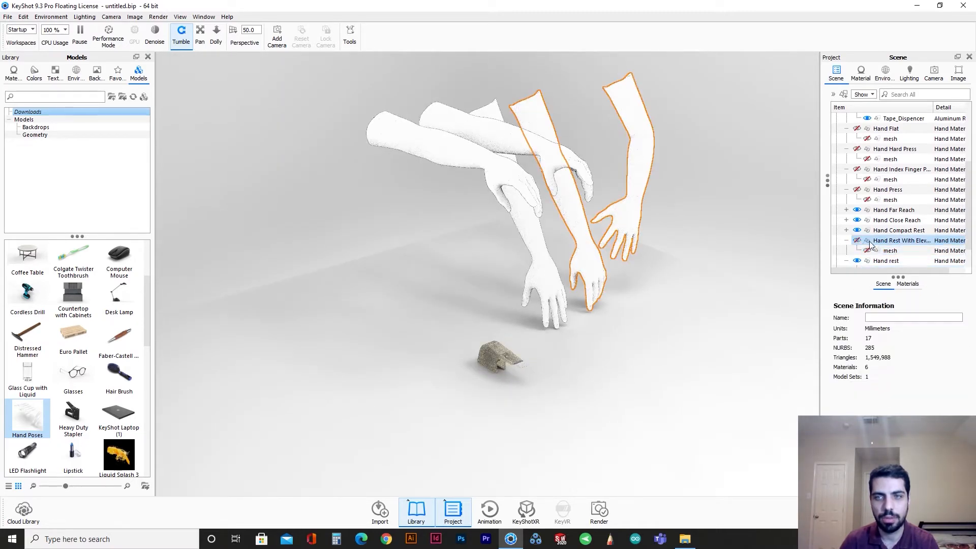
{"action": "scroll", "coordinate": [857, 240], "scroll_direction": "down", "scroll_amount": 1}
{"action": "left_click", "coordinate": [627, 220]}
{"action": "left_click", "coordinate": [856, 230]}
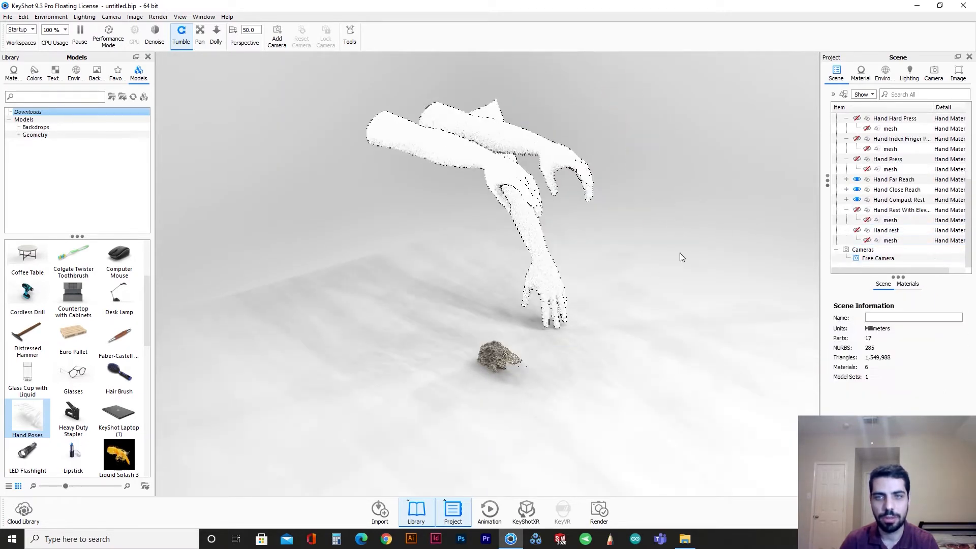
Lower the Hand Far Reach model onto the tape dispenser and rotate it to about -63.4° around X
{"action": "left_click_drag", "start_coordinate": [682, 257], "coordinate": [474, 187]}
{"action": "left_click", "coordinate": [449, 164]}
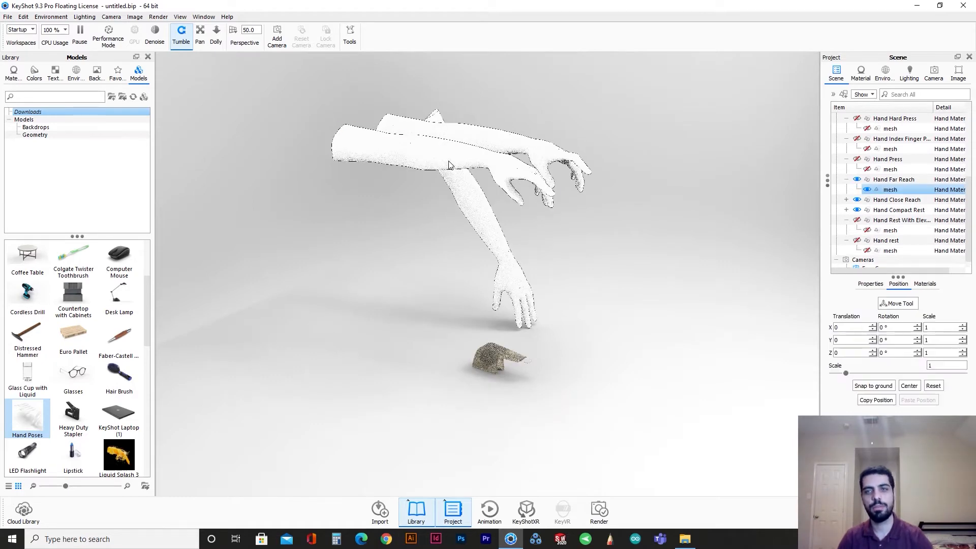
{"action": "left_click", "coordinate": [897, 304]}
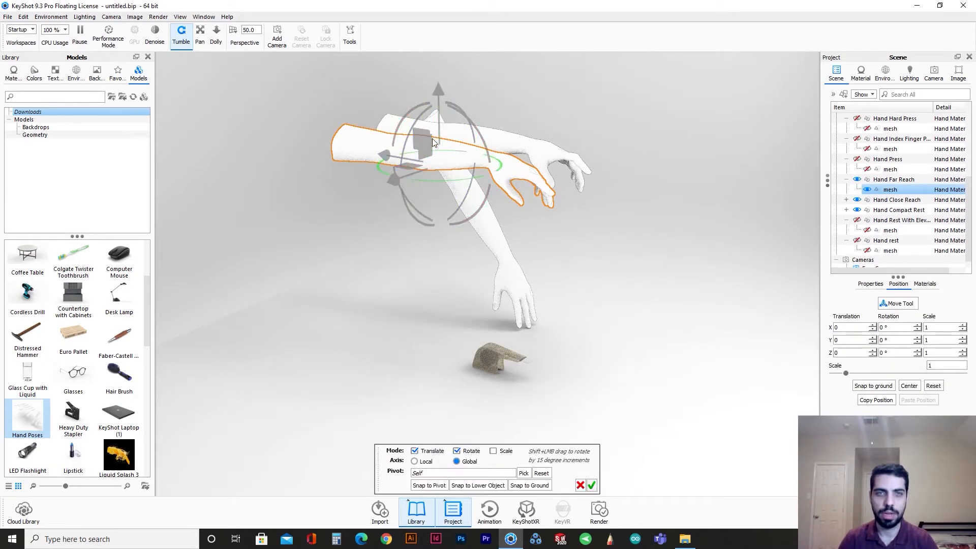
{"action": "left_click_drag", "start_coordinate": [437, 97], "coordinate": [441, 274]}
{"action": "left_click_drag", "start_coordinate": [600, 353], "coordinate": [592, 376]}
{"action": "left_click_drag", "start_coordinate": [517, 278], "coordinate": [424, 254]}
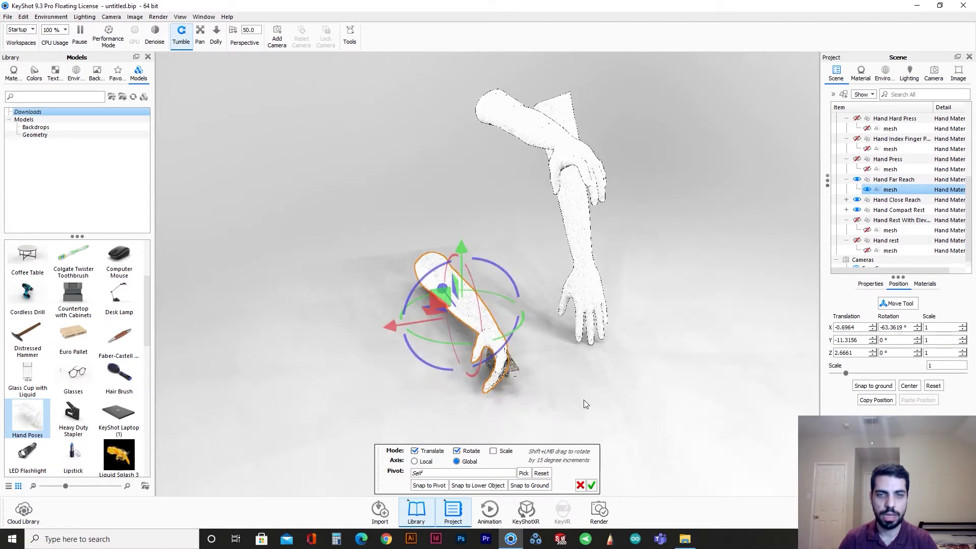
Align the Hand Far Reach model with the tape dispenser, rotated to about -59.9° around X, -0.7° around Y and 10.9° around Z
{"action": "left_click_drag", "start_coordinate": [584, 401], "coordinate": [554, 375]}
{"action": "left_click_drag", "start_coordinate": [364, 240], "coordinate": [329, 236]}
{"action": "left_click_drag", "start_coordinate": [567, 285], "coordinate": [441, 357]}
{"action": "left_click_drag", "start_coordinate": [455, 224], "coordinate": [465, 226]}
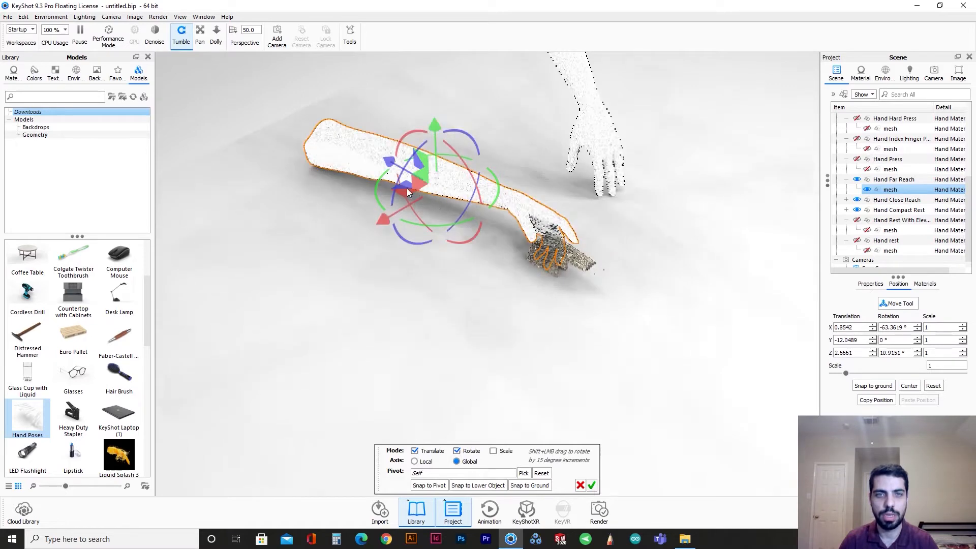
{"action": "left_click_drag", "start_coordinate": [407, 180], "coordinate": [418, 187]}
{"action": "scroll", "coordinate": [661, 289], "scroll_direction": "up", "scroll_amount": 3}
{"action": "left_click_drag", "start_coordinate": [645, 283], "coordinate": [738, 261]}
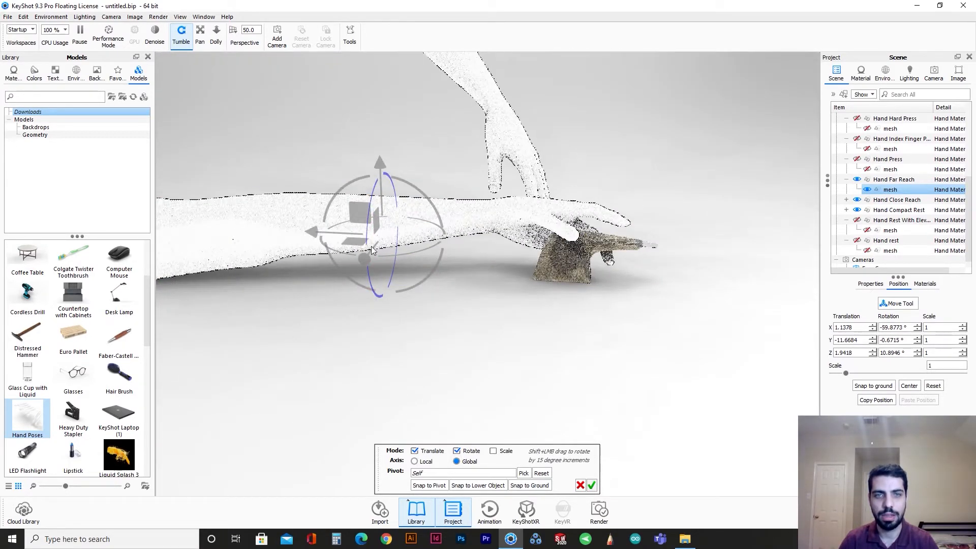
{"action": "left_click_drag", "start_coordinate": [360, 278], "coordinate": [361, 280]}
{"action": "left_click_drag", "start_coordinate": [468, 324], "coordinate": [356, 351]}
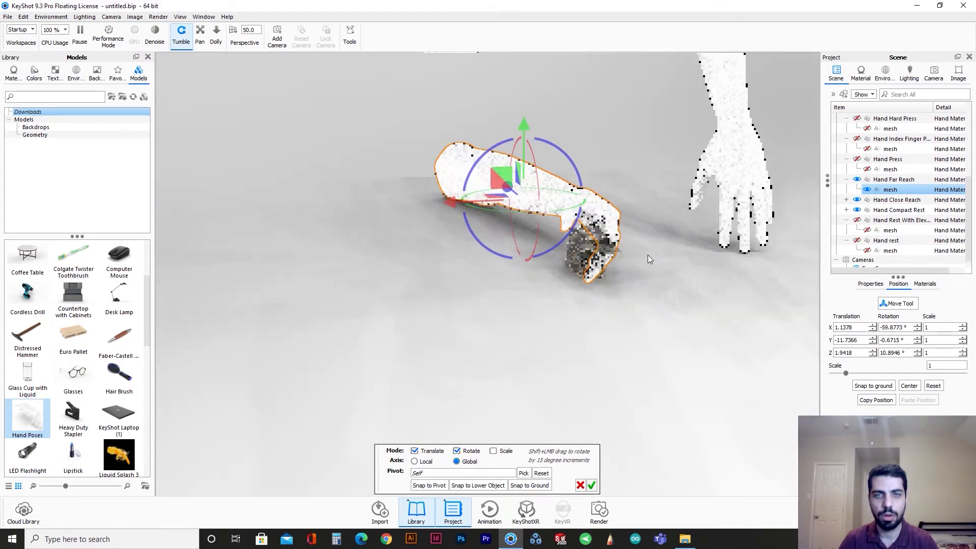
Rotate the reaching hand to about 20.4° around Z, turn on Performance Mode and lower the hand over the tape dispenser
{"action": "scroll", "coordinate": [649, 259], "scroll_direction": "up", "scroll_amount": 3}
{"action": "left_click_drag", "start_coordinate": [649, 260], "coordinate": [468, 349]}
{"action": "left_click_drag", "start_coordinate": [497, 276], "coordinate": [513, 149]}
{"action": "left_click_drag", "start_coordinate": [383, 134], "coordinate": [379, 135]}
{"action": "left_click_drag", "start_coordinate": [535, 220], "coordinate": [599, 239]}
{"action": "scroll", "coordinate": [595, 270], "scroll_direction": "up", "scroll_amount": 3}
{"action": "left_click_drag", "start_coordinate": [590, 277], "coordinate": [614, 275]}
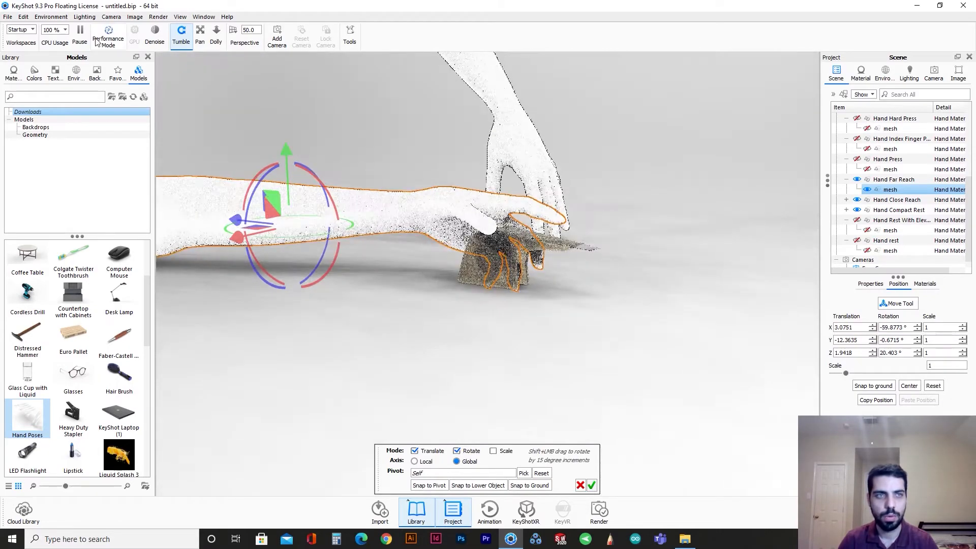
{"action": "left_click_drag", "start_coordinate": [286, 166], "coordinate": [288, 173]}
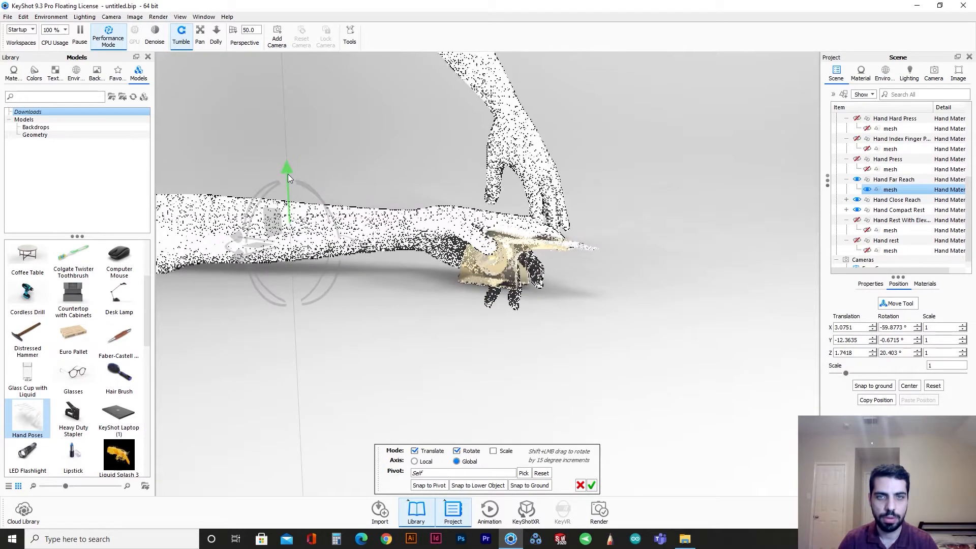
Fit the reaching hand around the dispenser at about 14.3° around Z and accept its placement
{"action": "left_click_drag", "start_coordinate": [364, 188], "coordinate": [645, 335]}
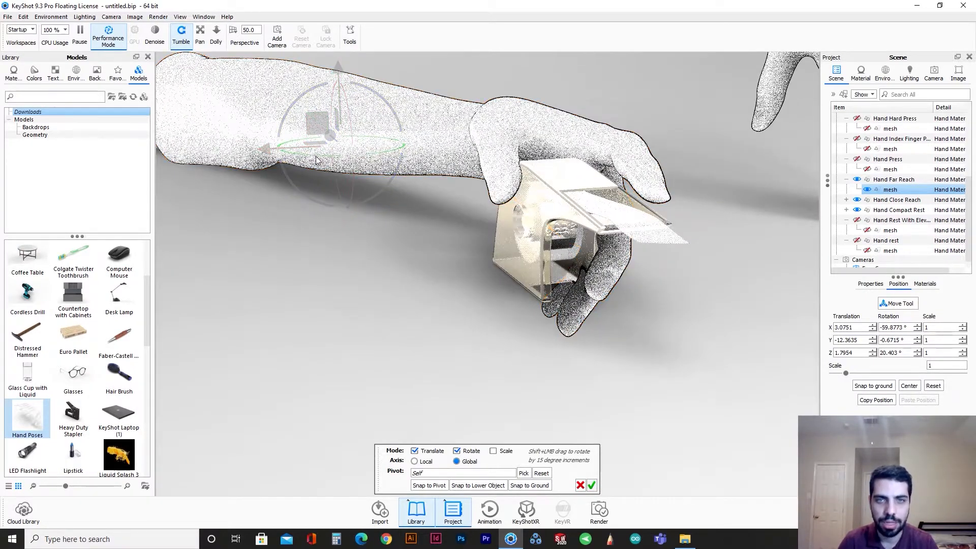
{"action": "left_click_drag", "start_coordinate": [316, 156], "coordinate": [324, 158]}
{"action": "left_click_drag", "start_coordinate": [259, 150], "coordinate": [210, 168]}
{"action": "left_click_drag", "start_coordinate": [338, 269], "coordinate": [470, 283]}
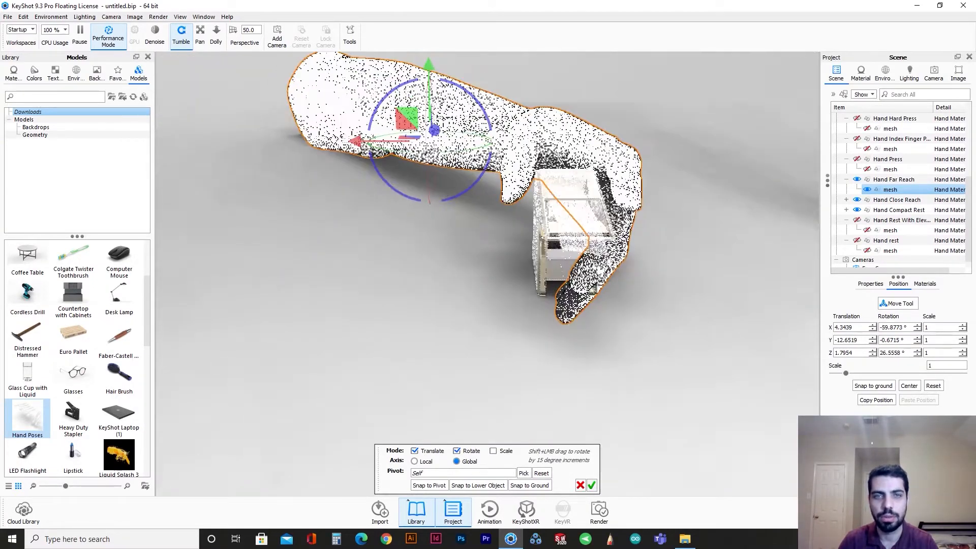
{"action": "left_click_drag", "start_coordinate": [443, 160], "coordinate": [425, 160]}
{"action": "mouse_move", "coordinate": [478, 137]}
{"action": "left_mouse_down"}
{"action": "mouse_move", "coordinate": [443, 145]}
{"action": "mouse_move", "coordinate": [460, 146]}
{"action": "left_mouse_up"}
{"action": "left_click_drag", "start_coordinate": [374, 128], "coordinate": [431, 138]}
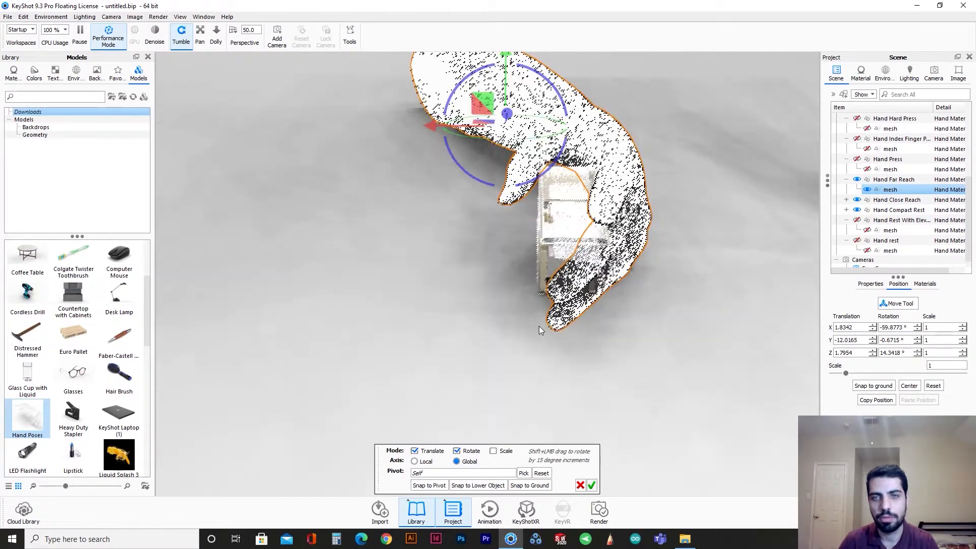
{"action": "left_click_drag", "start_coordinate": [539, 326], "coordinate": [599, 323]}
{"action": "left_click", "coordinate": [591, 485]}
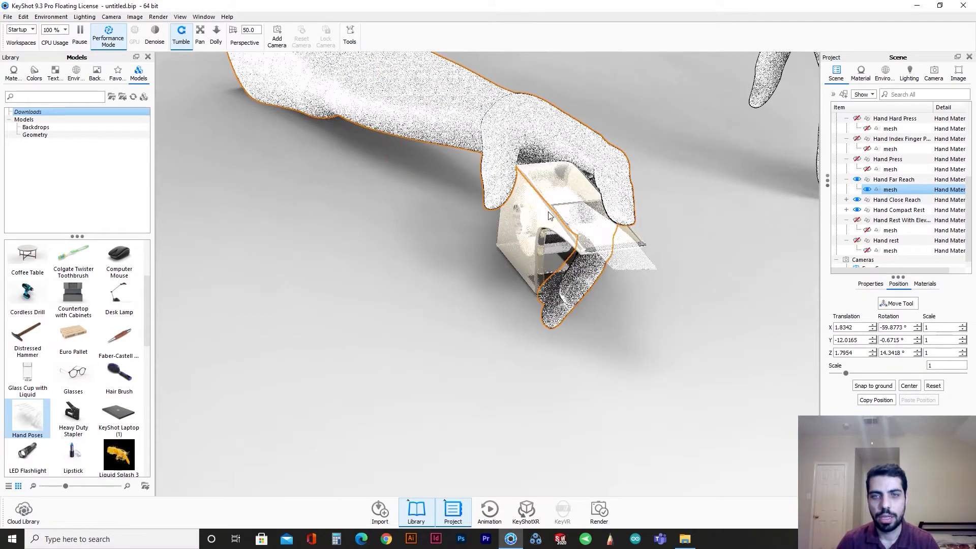
Start moving the whole Tape_Dispenser model into the hand's grip, tilting it to about -12.9° around Y and 12.8° around Z
{"action": "left_click", "coordinate": [549, 216]}
{"action": "left_click", "coordinate": [886, 303]}
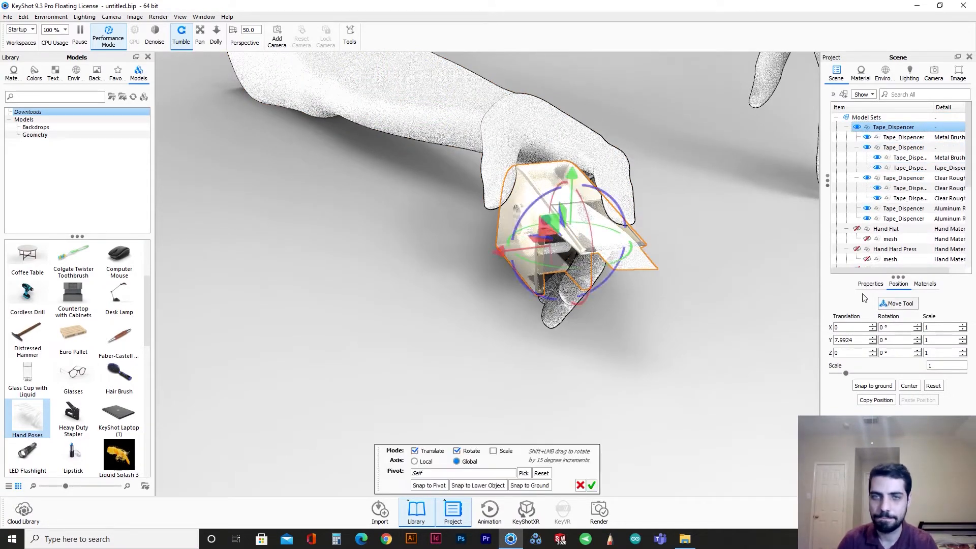
{"action": "left_click_drag", "start_coordinate": [621, 260], "coordinate": [492, 259]}
{"action": "left_click_drag", "start_coordinate": [511, 226], "coordinate": [550, 378]}
{"action": "left_click_drag", "start_coordinate": [630, 218], "coordinate": [636, 230]}
{"action": "left_click_drag", "start_coordinate": [511, 235], "coordinate": [501, 236]}
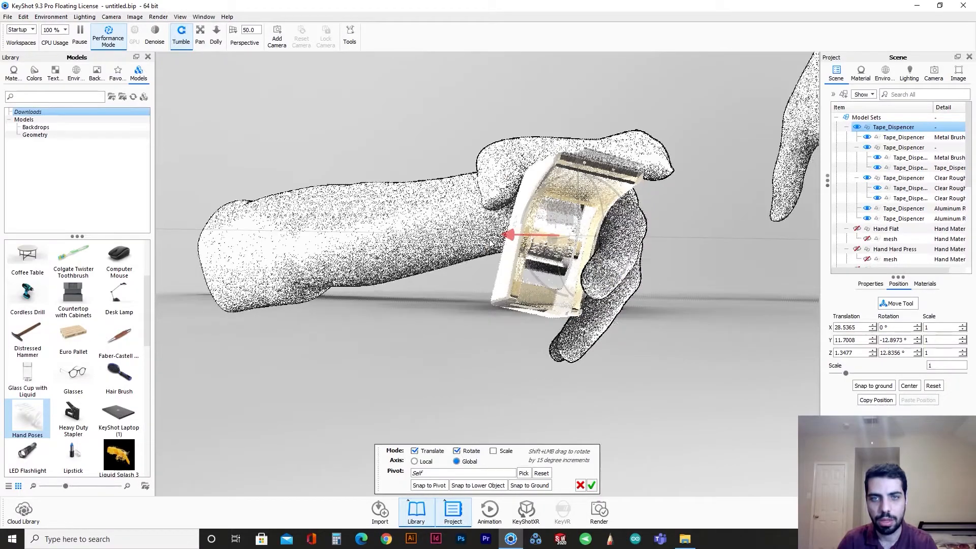
Tilt the tape dispenser to about -10° around X, -10.5° around Y and 10.1° around Z, shifting it between thumb and fingers
{"action": "left_click_drag", "start_coordinate": [746, 353], "coordinate": [651, 225]}
{"action": "left_click_drag", "start_coordinate": [618, 318], "coordinate": [668, 375]}
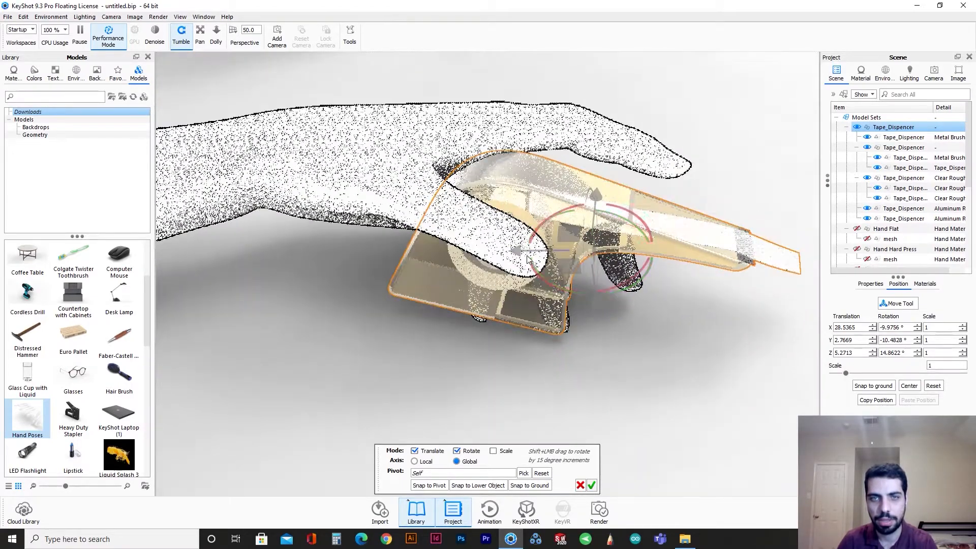
{"action": "left_click_drag", "start_coordinate": [511, 269], "coordinate": [528, 260]}
{"action": "left_click_drag", "start_coordinate": [600, 99], "coordinate": [394, 89]}
{"action": "left_click_drag", "start_coordinate": [608, 186], "coordinate": [603, 183]}
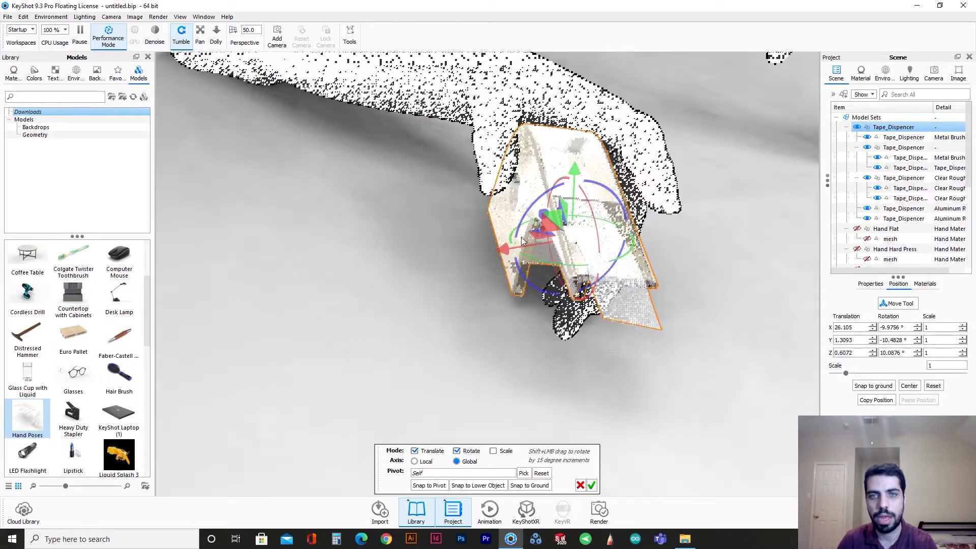
Nudge the tape dispenser within the grip, rotate it to about 13.8° around Z and accept its placement
{"action": "left_click_drag", "start_coordinate": [501, 255], "coordinate": [505, 257]}
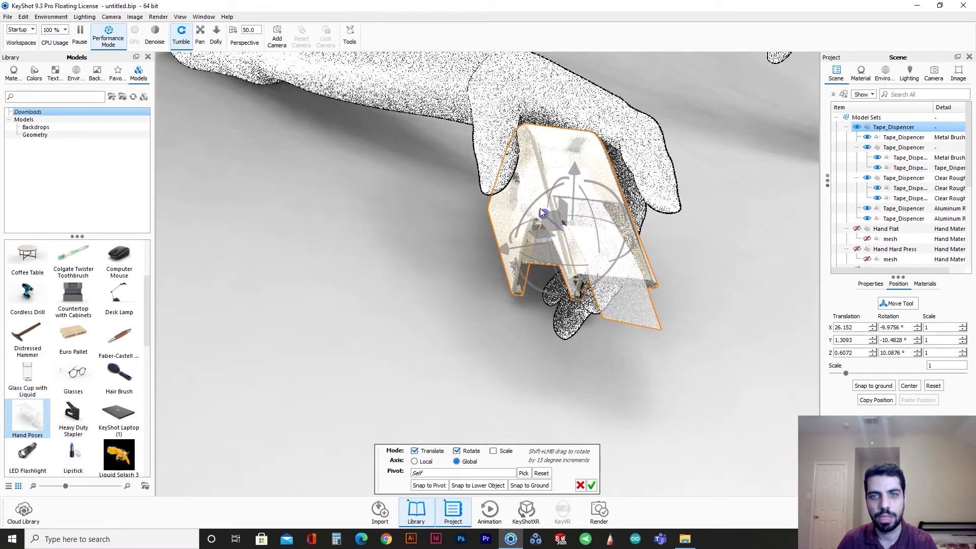
{"action": "left_click_drag", "start_coordinate": [542, 213], "coordinate": [544, 216]}
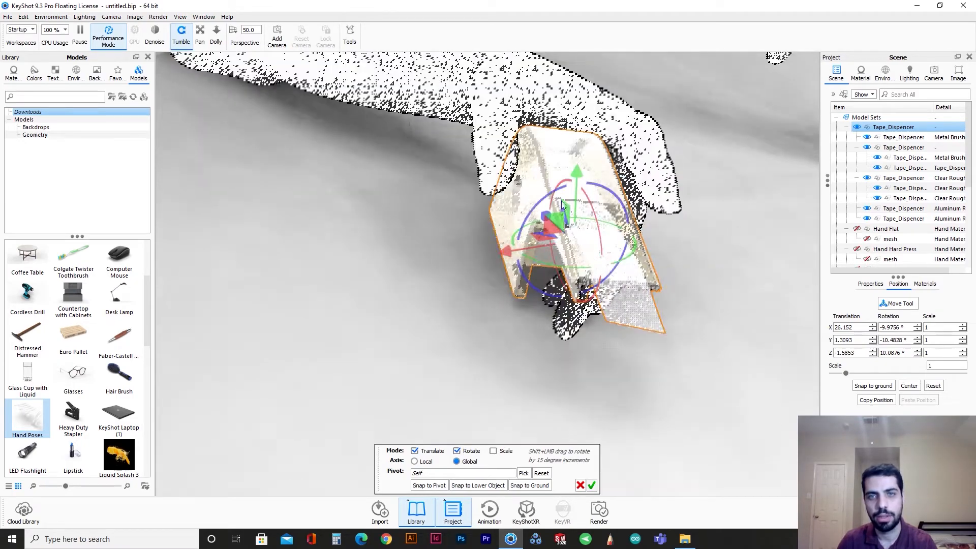
{"action": "left_click_drag", "start_coordinate": [602, 192], "coordinate": [609, 193]}
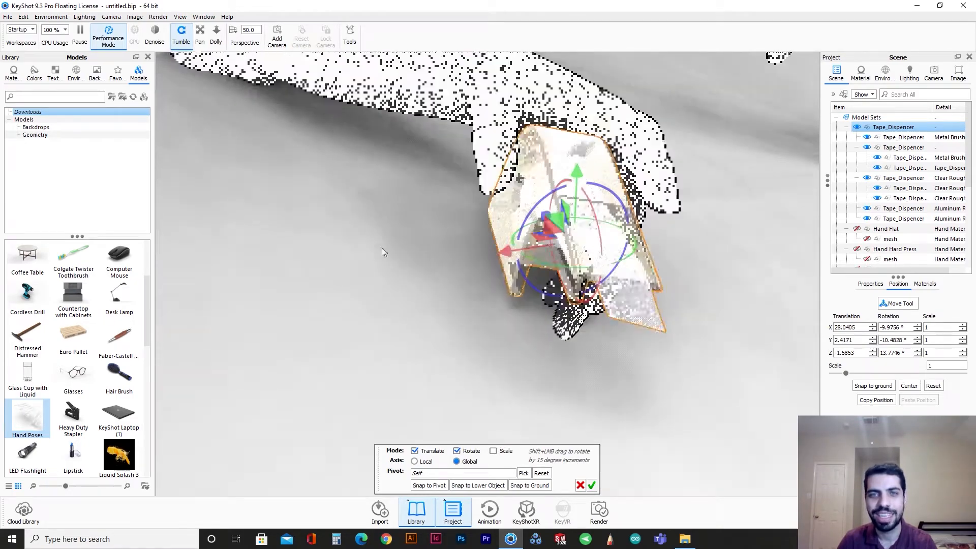
{"action": "left_click_drag", "start_coordinate": [384, 252], "coordinate": [572, 261]}
{"action": "left_click", "coordinate": [592, 485]}
Hide the Hand Compact Rest and Hand Close Reach models, leaving only the Hand Far Reach model shown
{"action": "scroll", "coordinate": [566, 351], "scroll_direction": "down", "scroll_amount": 8}
{"action": "scroll", "coordinate": [558, 387], "scroll_direction": "up", "scroll_amount": 4}
{"action": "left_click_drag", "start_coordinate": [554, 418], "coordinate": [522, 180]}
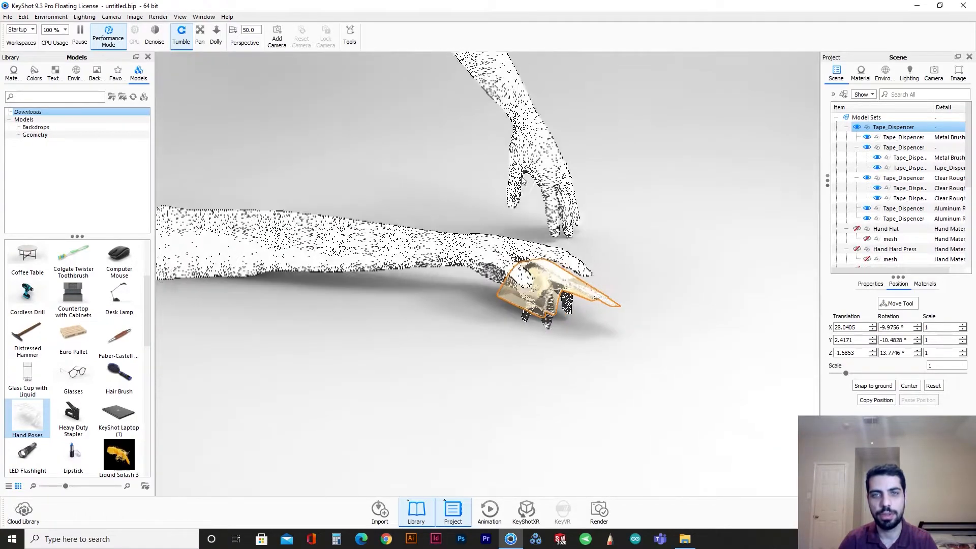
{"action": "left_click", "coordinate": [529, 165]}
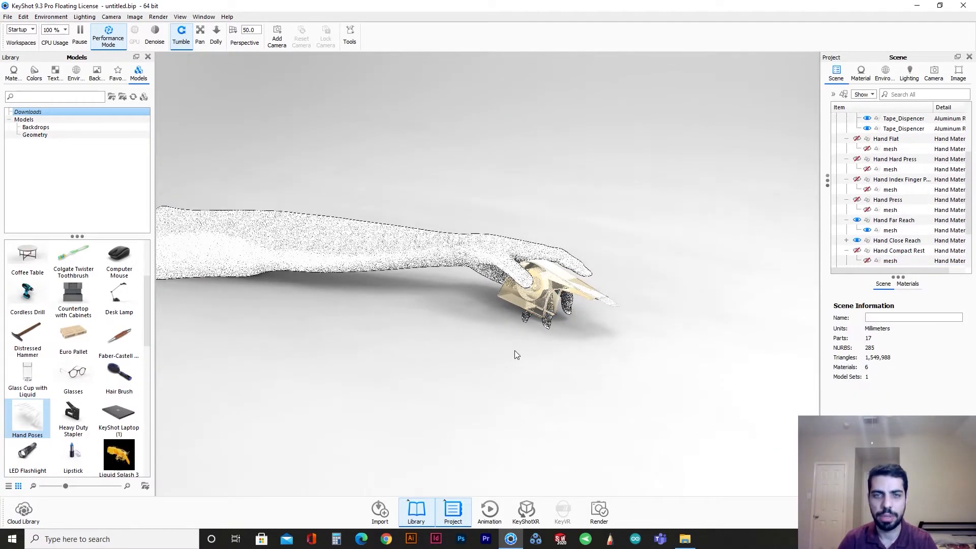
{"action": "scroll", "coordinate": [515, 352], "scroll_direction": "down", "scroll_amount": 3}
{"action": "left_click", "coordinate": [454, 248]}
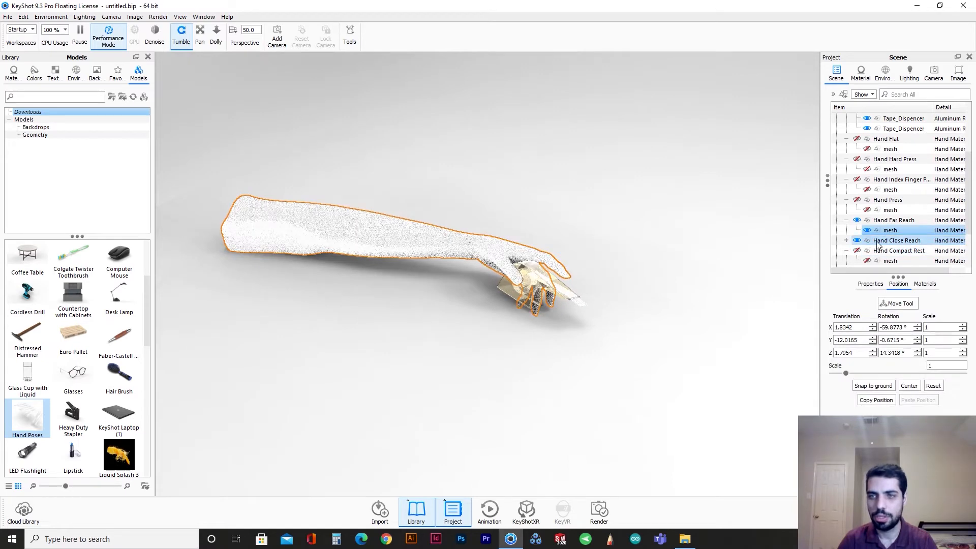
{"action": "left_click", "coordinate": [858, 241]}
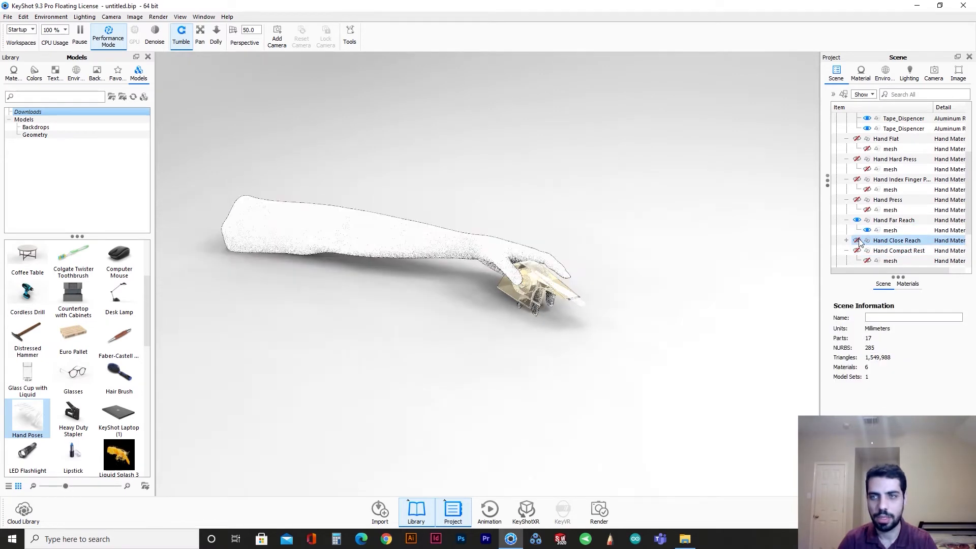
{"action": "scroll", "coordinate": [747, 296], "scroll_direction": "down", "scroll_amount": 5}
{"action": "scroll", "coordinate": [581, 257], "scroll_direction": "up", "scroll_amount": 5}
{"action": "left_click", "coordinate": [908, 221]}
{"action": "scroll", "coordinate": [900, 243], "scroll_direction": "up", "scroll_amount": 3}
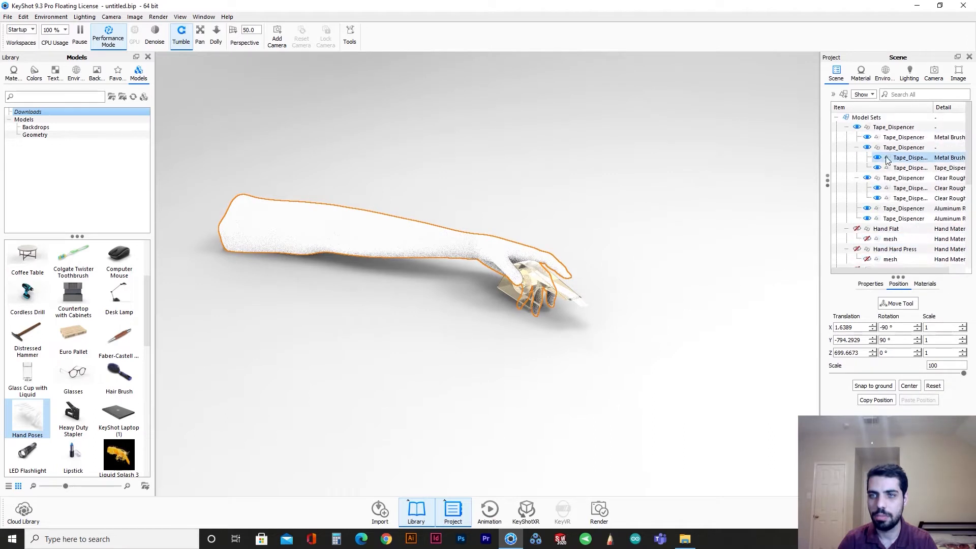
Find the Standing Desk in the model library and add it to the scene
{"action": "scroll", "coordinate": [654, 257], "scroll_direction": "down", "scroll_amount": 2}
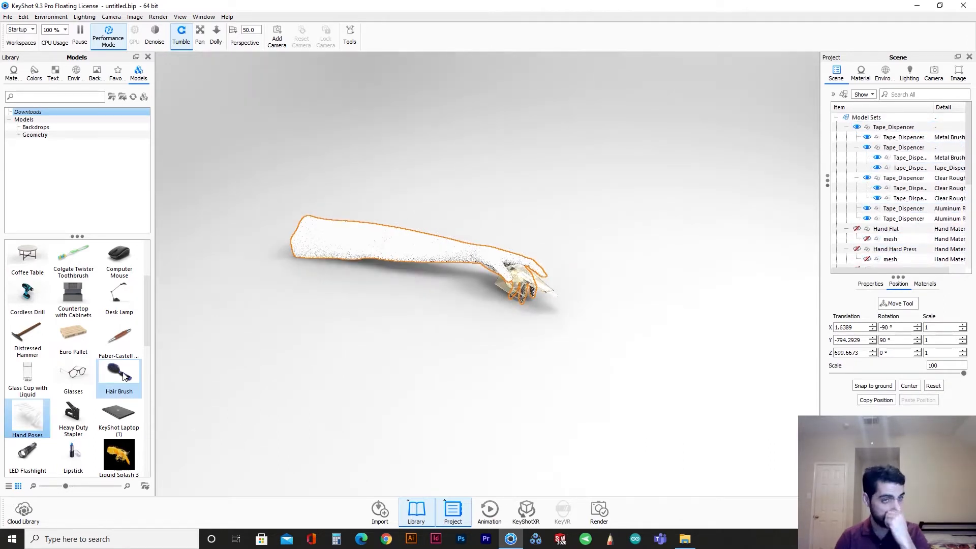
{"action": "scroll", "coordinate": [112, 374], "scroll_direction": "up", "scroll_amount": 3}
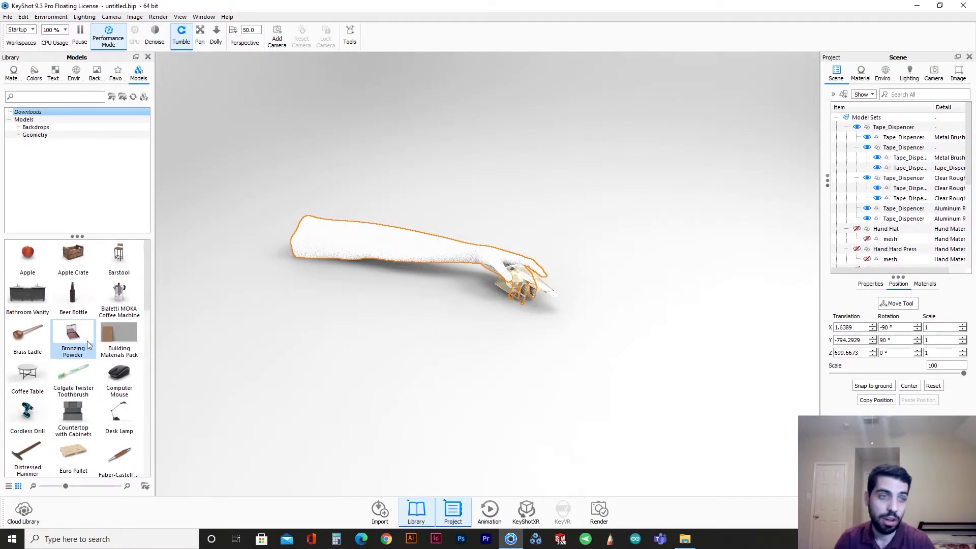
{"action": "scroll", "coordinate": [86, 341], "scroll_direction": "down", "scroll_amount": 10}
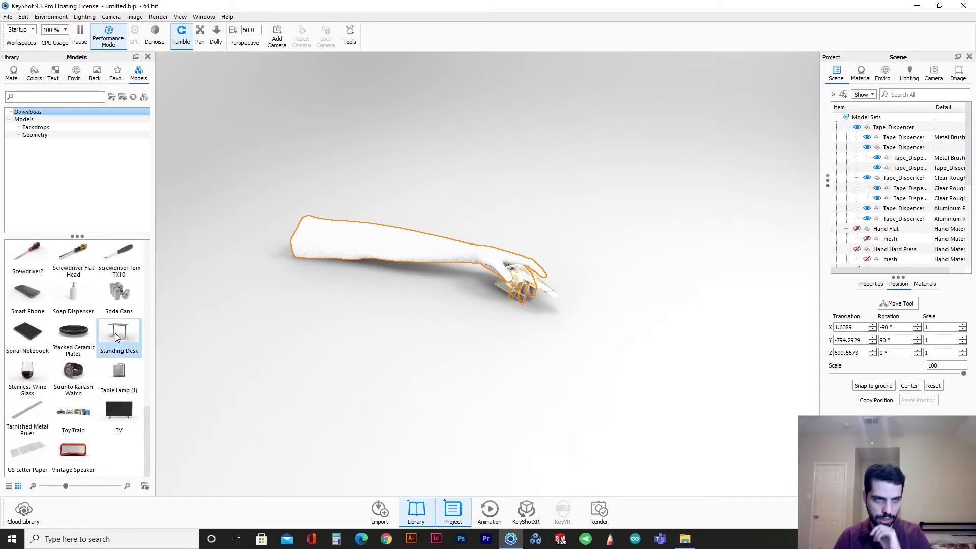
{"action": "left_click_drag", "start_coordinate": [408, 353], "coordinate": [409, 354]}
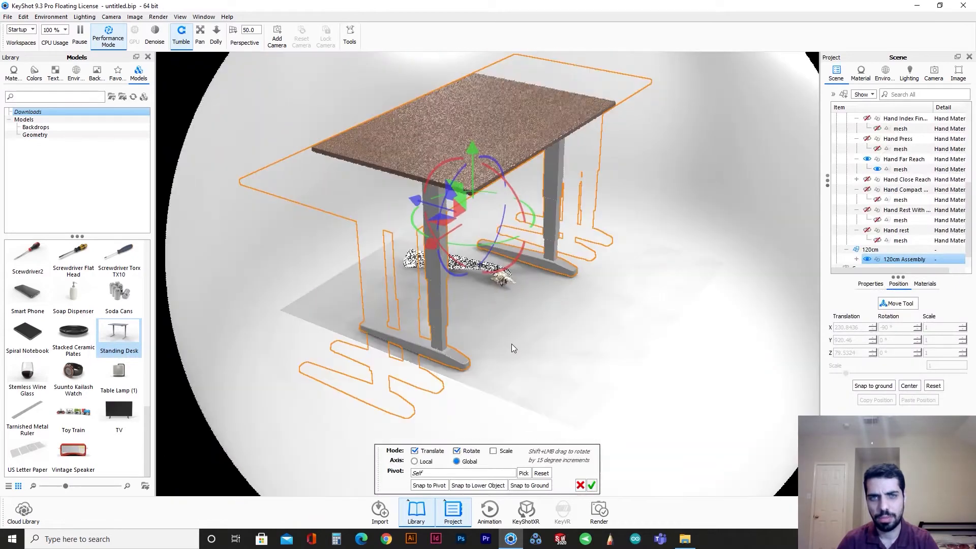
{"action": "scroll", "coordinate": [511, 343], "scroll_direction": "down", "scroll_amount": 3}
{"action": "left_click_drag", "start_coordinate": [468, 354], "coordinate": [749, 349]}
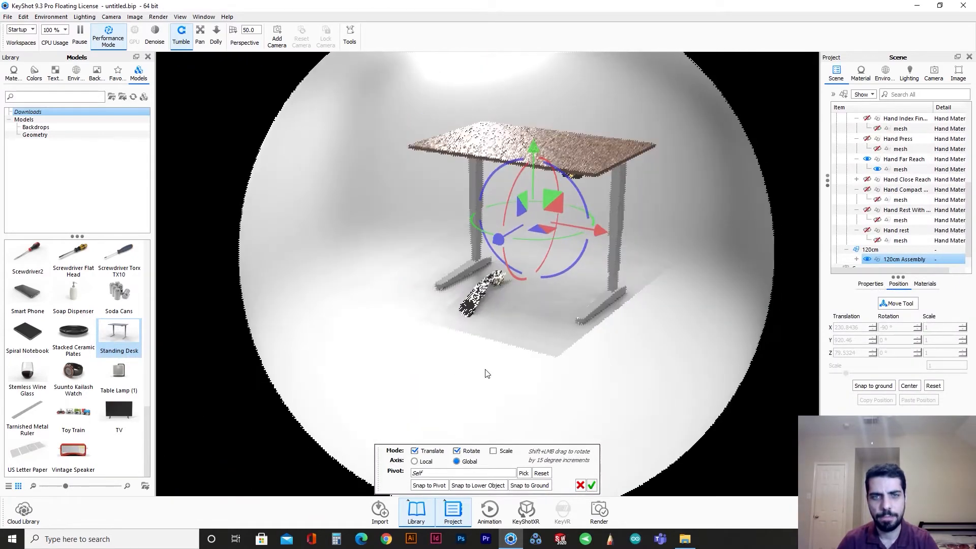
{"action": "left_click_drag", "start_coordinate": [486, 372], "coordinate": [709, 306]}
{"action": "left_click", "coordinate": [885, 74]}
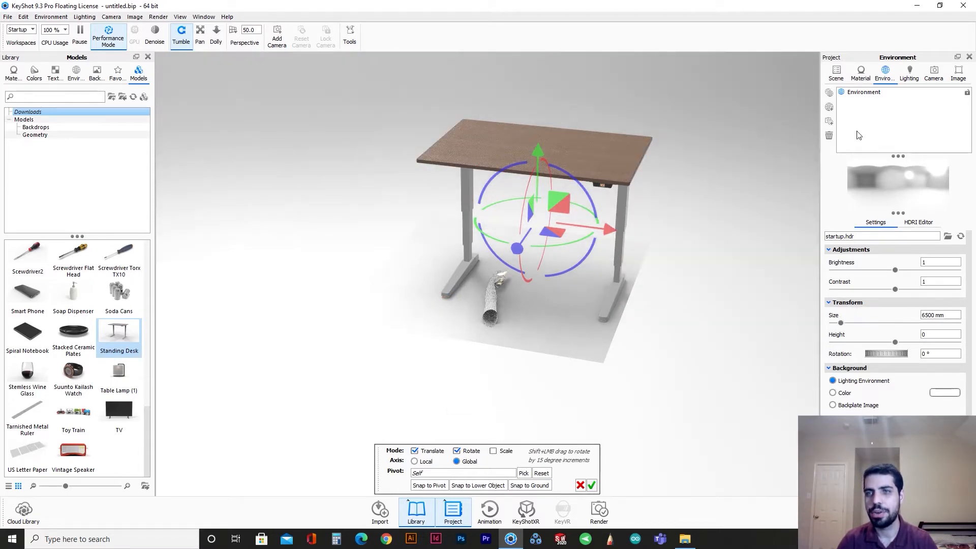
{"action": "scroll", "coordinate": [700, 299], "scroll_direction": "down", "scroll_amount": 6}
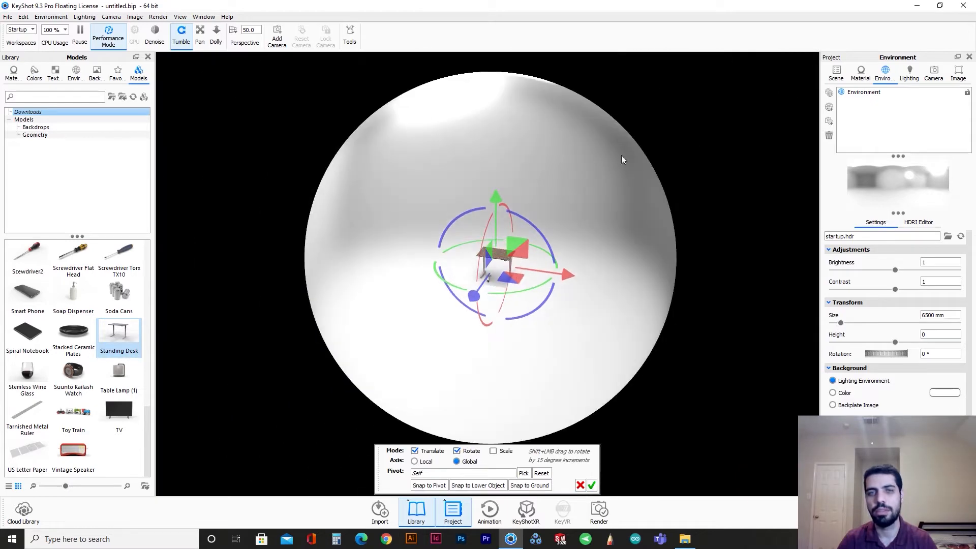
{"action": "scroll", "coordinate": [600, 275], "scroll_direction": "up", "scroll_amount": 6}
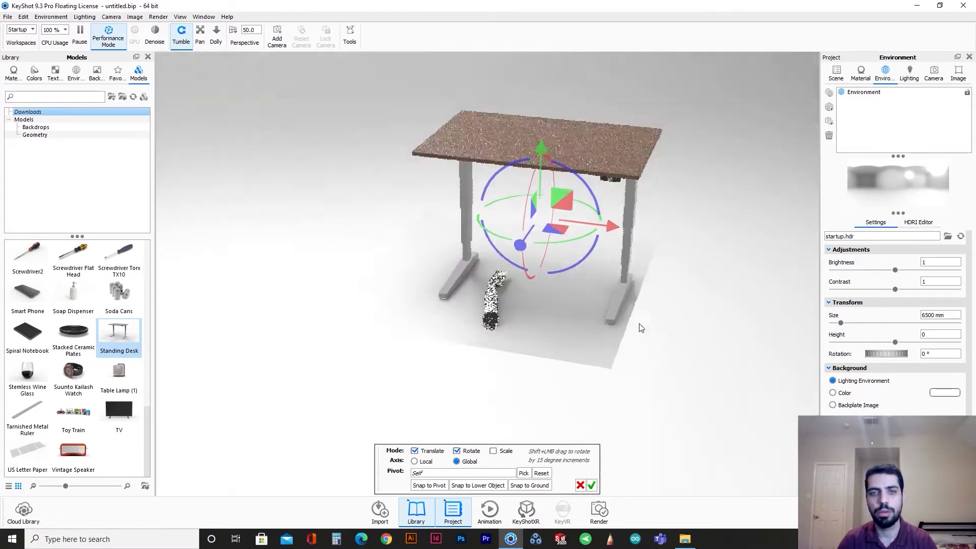
{"action": "scroll", "coordinate": [653, 334], "scroll_direction": "up", "scroll_amount": 2}
{"action": "left_click", "coordinate": [839, 77]}
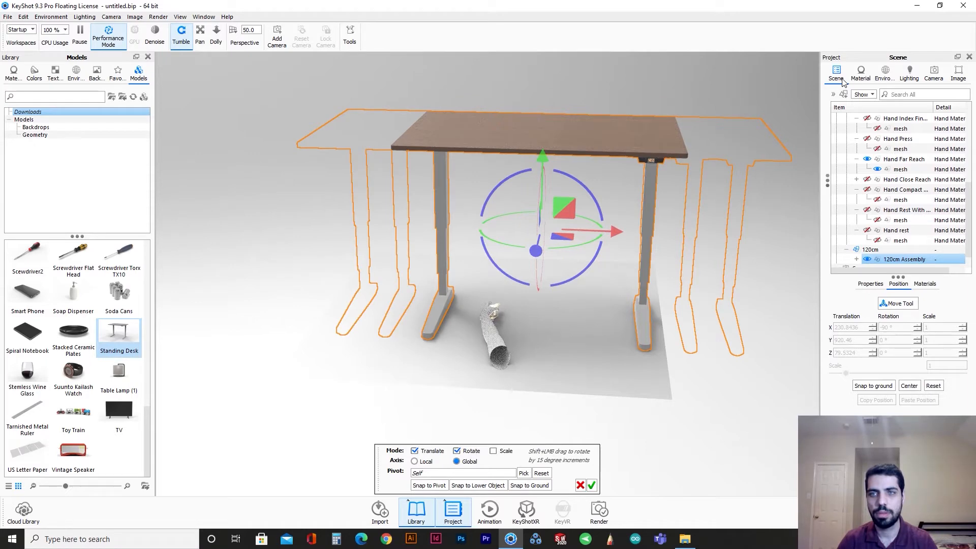
Move the Hand Far Reach model and the tape dispenser together onto the standing desk's top and accept the placement
{"action": "left_click", "coordinate": [764, 85]}
{"action": "left_click_drag", "start_coordinate": [684, 300], "coordinate": [619, 361]}
{"action": "scroll", "coordinate": [886, 209], "scroll_direction": "up", "scroll_amount": 5}
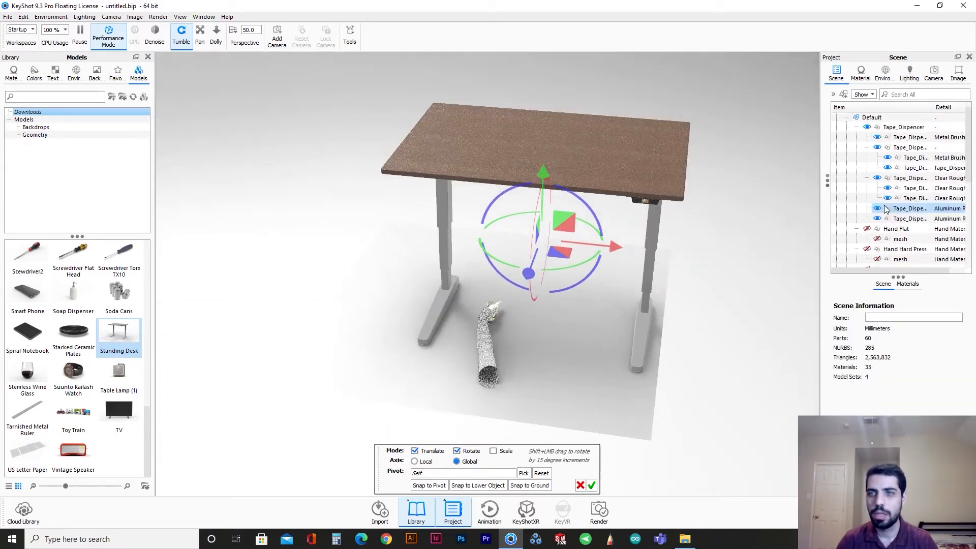
{"action": "scroll", "coordinate": [885, 209], "scroll_direction": "up", "scroll_amount": 1}
{"action": "scroll", "coordinate": [907, 239], "scroll_direction": "down", "scroll_amount": 3}
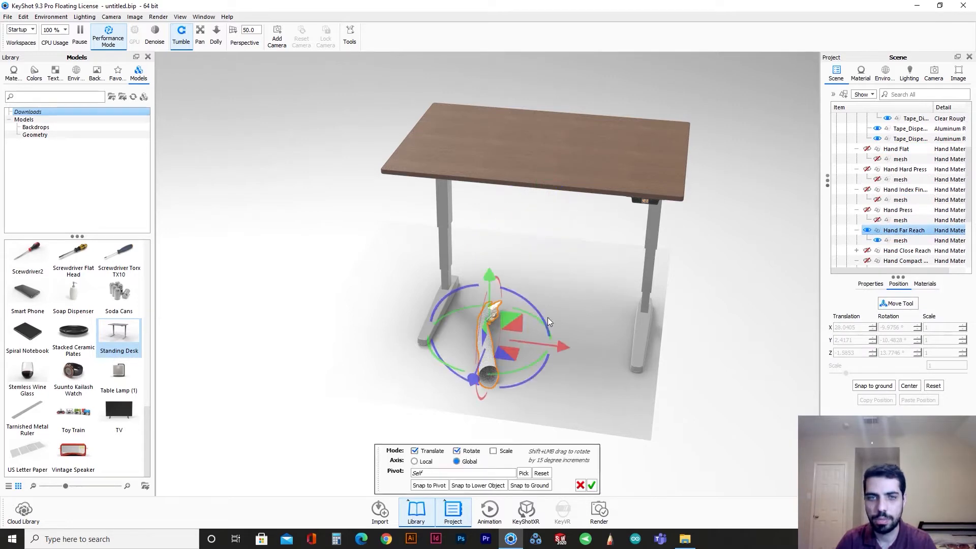
{"action": "mouse_move", "coordinate": [518, 212]}
{"action": "left_mouse_down"}
{"action": "mouse_move", "coordinate": [386, 330]}
{"action": "mouse_move", "coordinate": [601, 315]}
{"action": "mouse_move", "coordinate": [624, 300]}
{"action": "mouse_move", "coordinate": [588, 261]}
{"action": "mouse_move", "coordinate": [603, 328]}
{"action": "mouse_move", "coordinate": [541, 281]}
{"action": "mouse_move", "coordinate": [467, 285]}
{"action": "mouse_move", "coordinate": [595, 258]}
{"action": "mouse_move", "coordinate": [681, 289]}
{"action": "mouse_move", "coordinate": [476, 341]}
{"action": "mouse_move", "coordinate": [562, 317]}
{"action": "mouse_move", "coordinate": [568, 297]}
{"action": "left_mouse_up"}
{"action": "left_click_drag", "start_coordinate": [460, 154], "coordinate": [504, 191]}
{"action": "left_click_drag", "start_coordinate": [571, 276], "coordinate": [476, 273]}
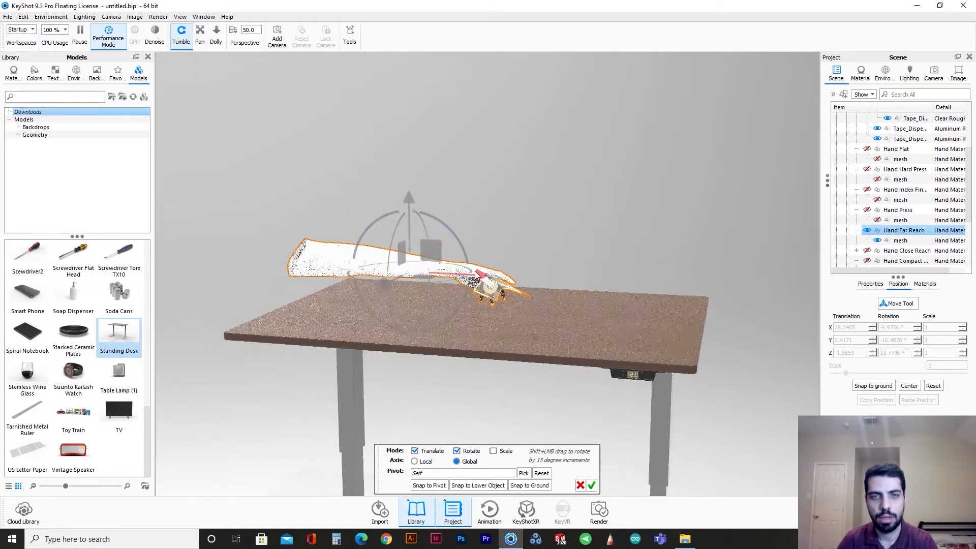
{"action": "left_click", "coordinate": [592, 486]}
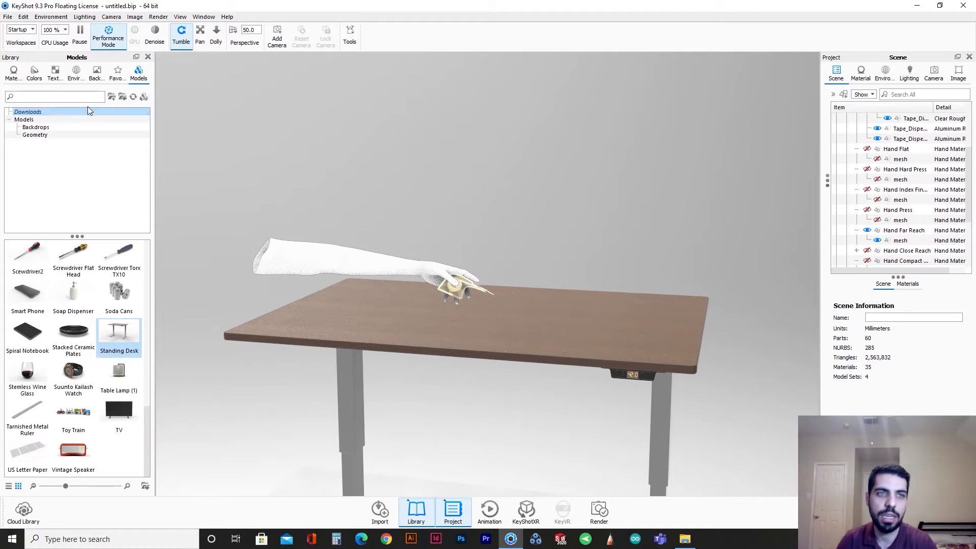
Search the environment library for "office" and preview the matching office environments
{"action": "left_click", "coordinate": [76, 73]}
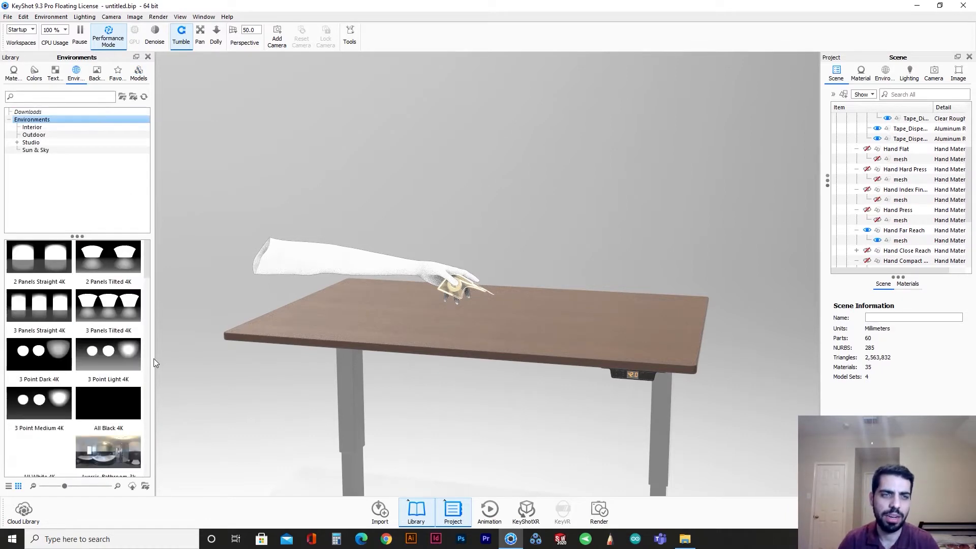
{"action": "scroll", "coordinate": [124, 413], "scroll_direction": "down", "scroll_amount": 15}
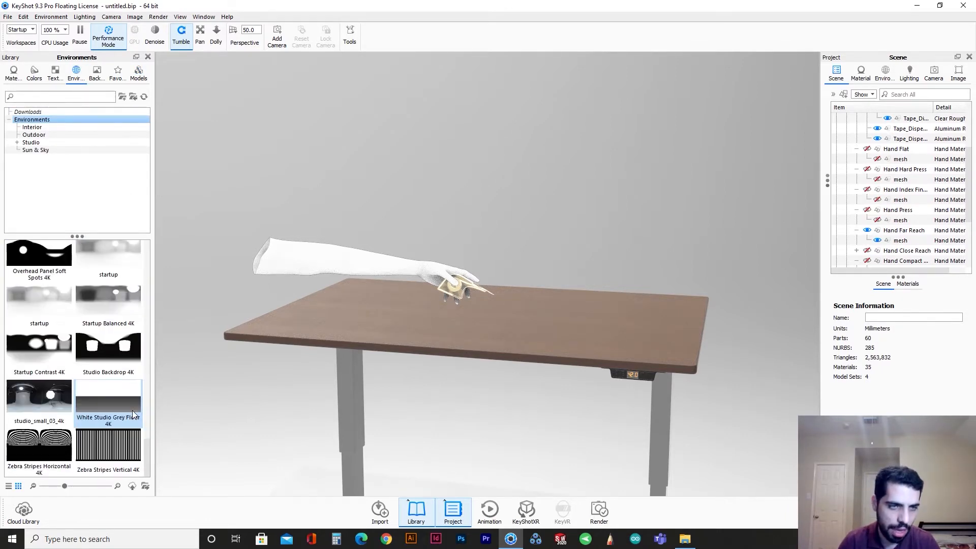
{"action": "scroll", "coordinate": [132, 410], "scroll_direction": "up", "scroll_amount": 15}
{"action": "type", "text": "office"}
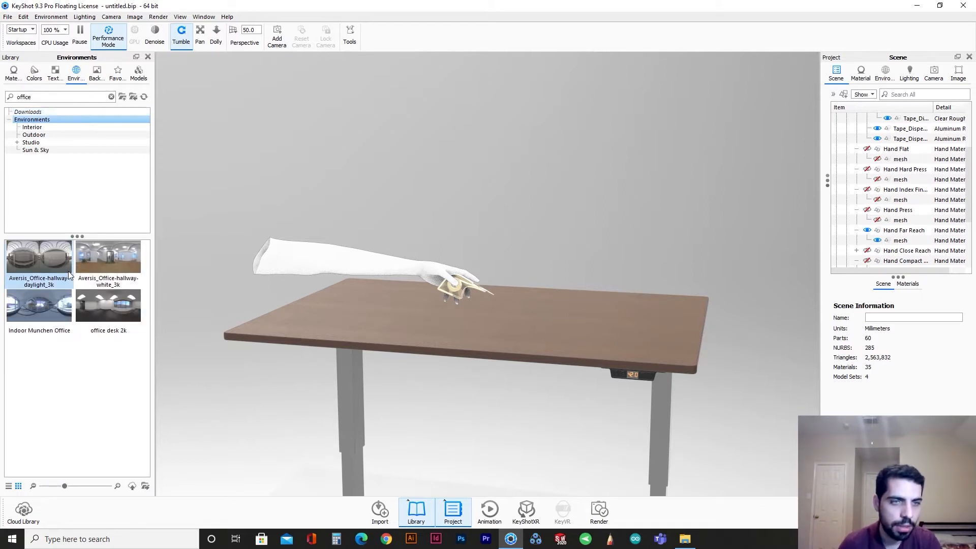
{"action": "mouse_move", "coordinate": [69, 274]}
{"action": "mouse_move", "coordinate": [112, 262]}
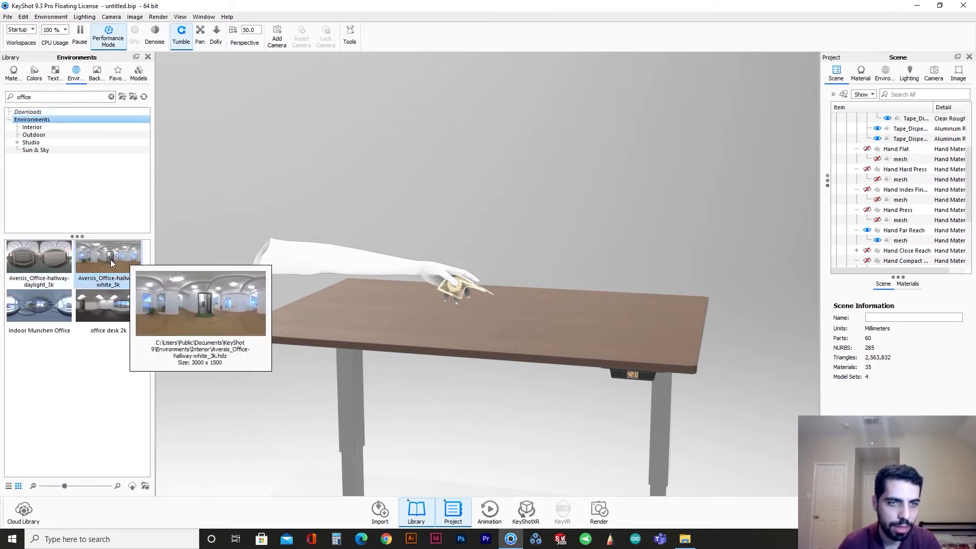
{"action": "mouse_move", "coordinate": [47, 313]}
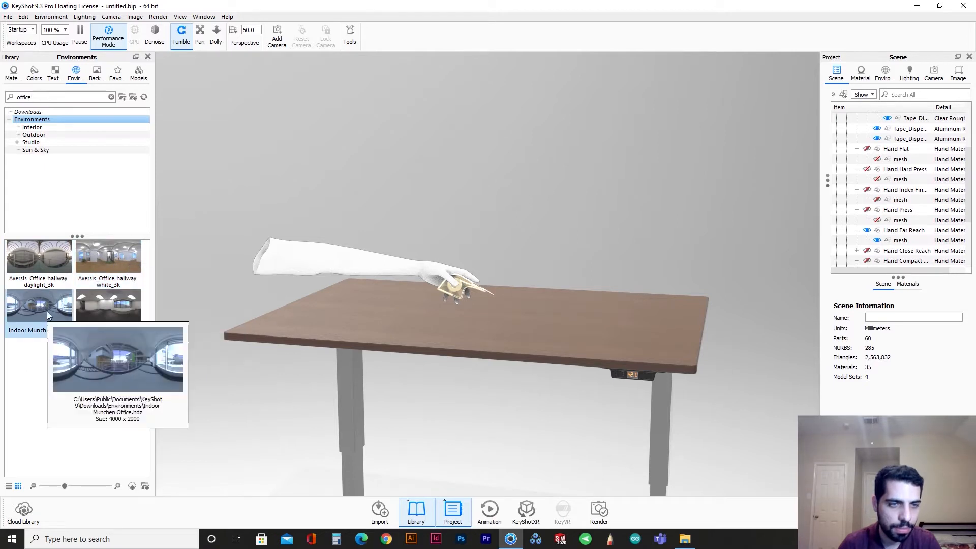
{"action": "mouse_move", "coordinate": [116, 318]}
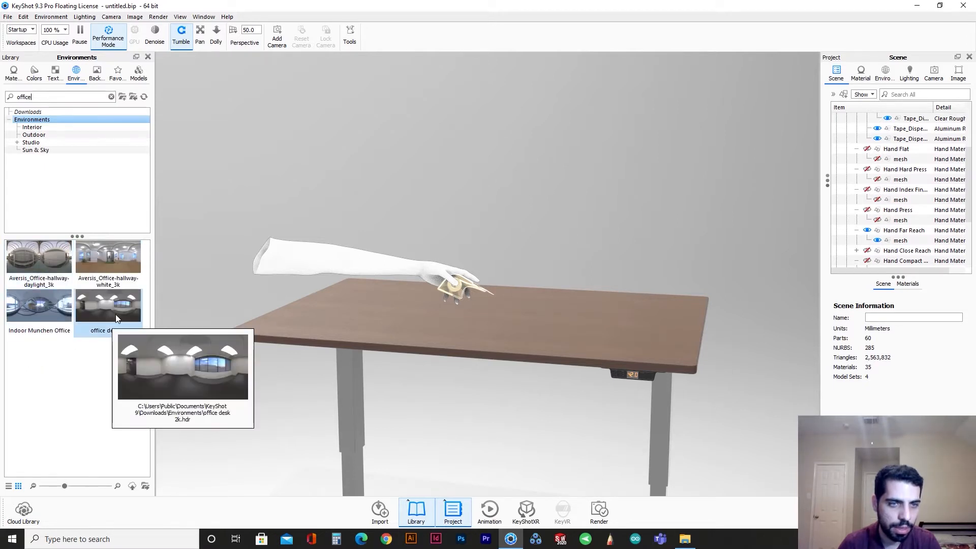
Try the Aversis_Office-hallway-white_3k environment around the desk and check how the scene looks in it
{"action": "left_click_drag", "start_coordinate": [112, 262], "coordinate": [344, 185]}
{"action": "scroll", "coordinate": [456, 314], "scroll_direction": "down", "scroll_amount": 7}
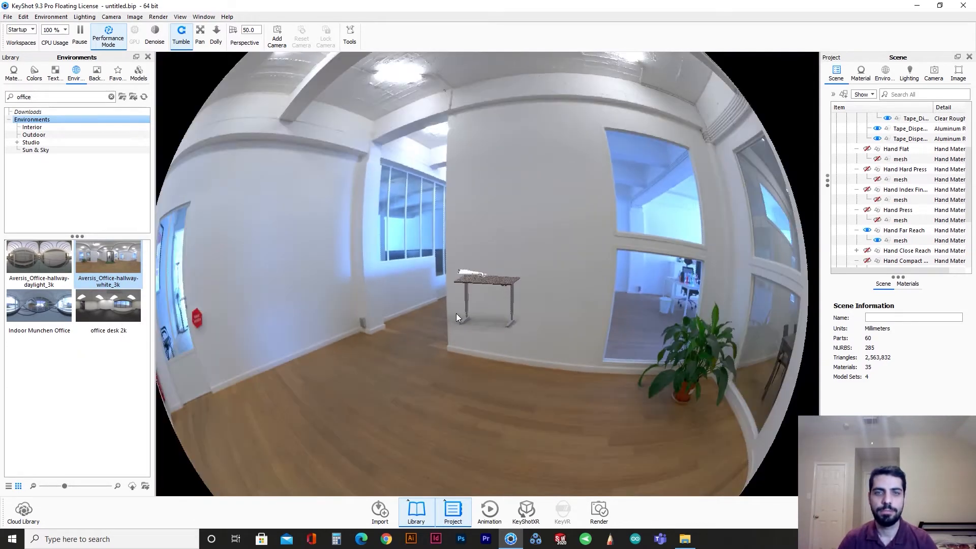
{"action": "scroll", "coordinate": [518, 253], "scroll_direction": "up", "scroll_amount": 12}
{"action": "left_click_drag", "start_coordinate": [499, 305], "coordinate": [503, 328]}
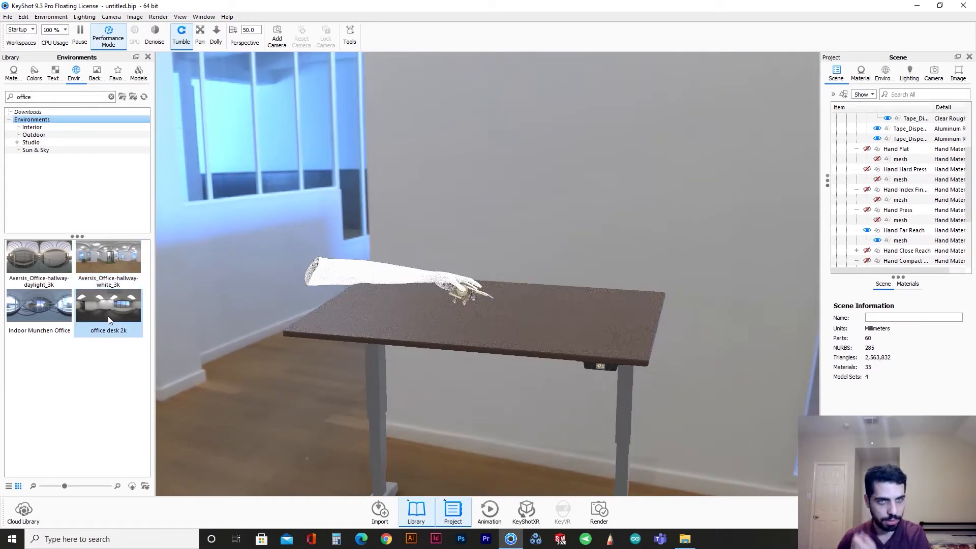
Apply the office desk 2k environment to the scene and view the desk in front of the windows
{"action": "left_click_drag", "start_coordinate": [108, 316], "coordinate": [405, 204]}
{"action": "scroll", "coordinate": [581, 315], "scroll_direction": "down", "scroll_amount": 8}
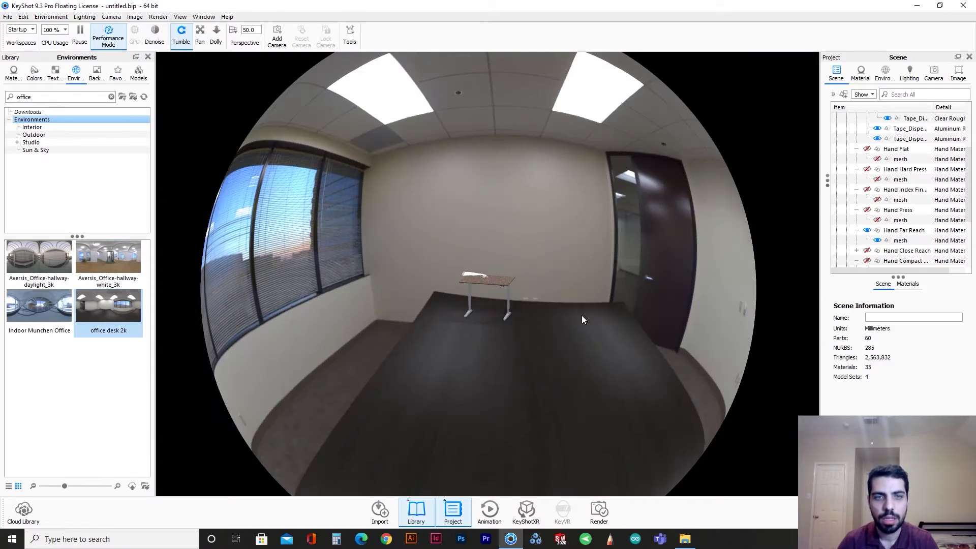
{"action": "scroll", "coordinate": [582, 318], "scroll_direction": "up", "scroll_amount": 4}
{"action": "left_click_drag", "start_coordinate": [580, 312], "coordinate": [225, 391]}
{"action": "scroll", "coordinate": [242, 376], "scroll_direction": "up", "scroll_amount": 3}
Set the office desk 2k environment's size to 3700 mm and its rotation to 262°
{"action": "left_click", "coordinate": [885, 74]}
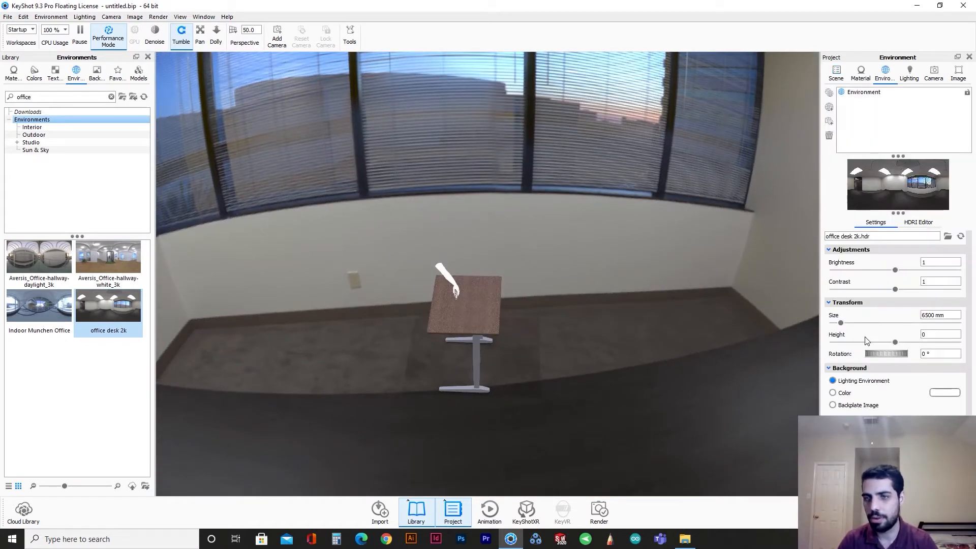
{"action": "left_click_drag", "start_coordinate": [839, 326], "coordinate": [839, 322]}
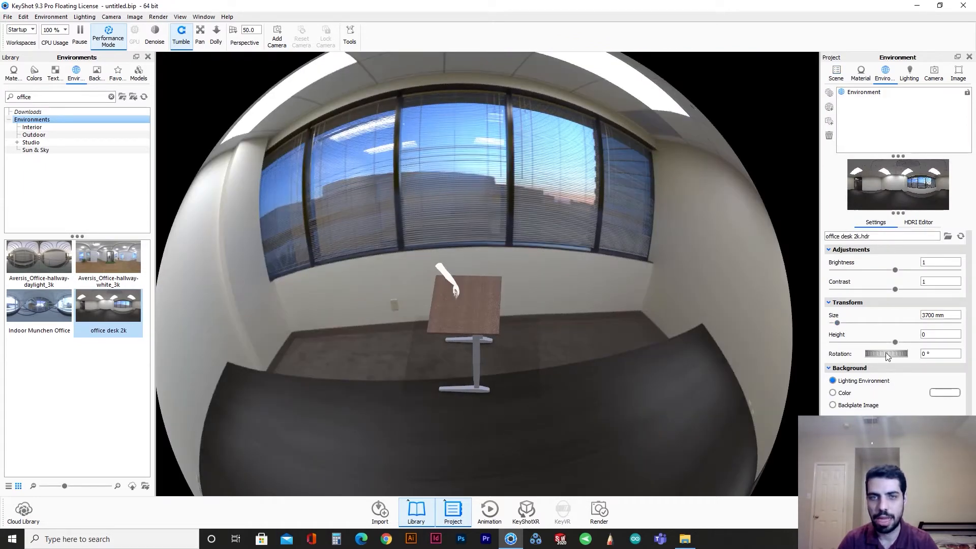
{"action": "left_click_drag", "start_coordinate": [887, 355], "coordinate": [833, 367]}
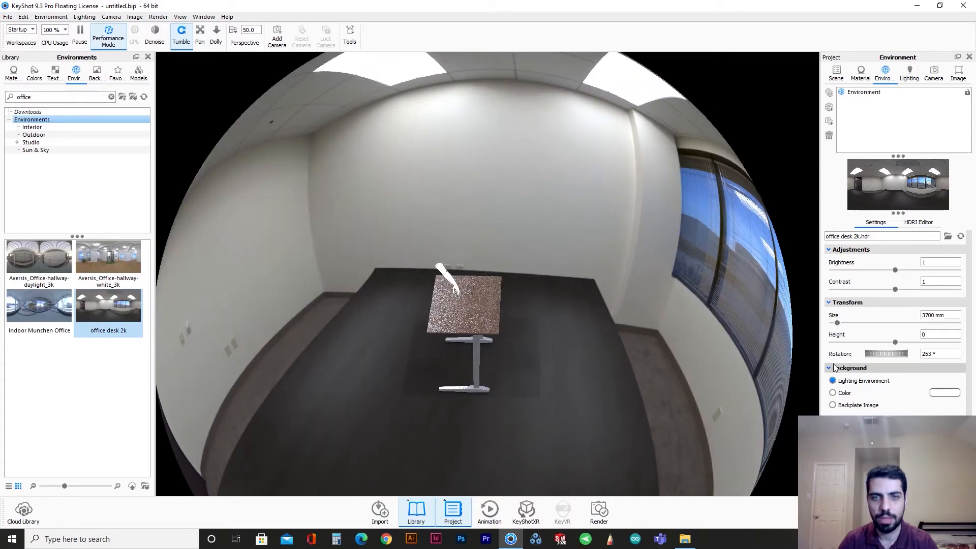
{"action": "left_click_drag", "start_coordinate": [506, 395], "coordinate": [771, 399]}
{"action": "left_click_drag", "start_coordinate": [546, 366], "coordinate": [593, 398]}
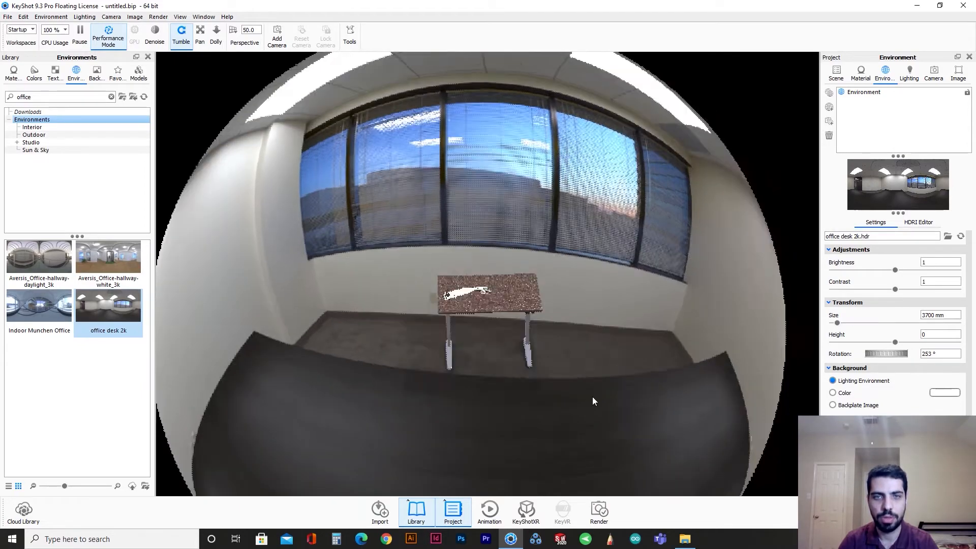
{"action": "left_click_drag", "start_coordinate": [880, 354], "coordinate": [884, 357]}
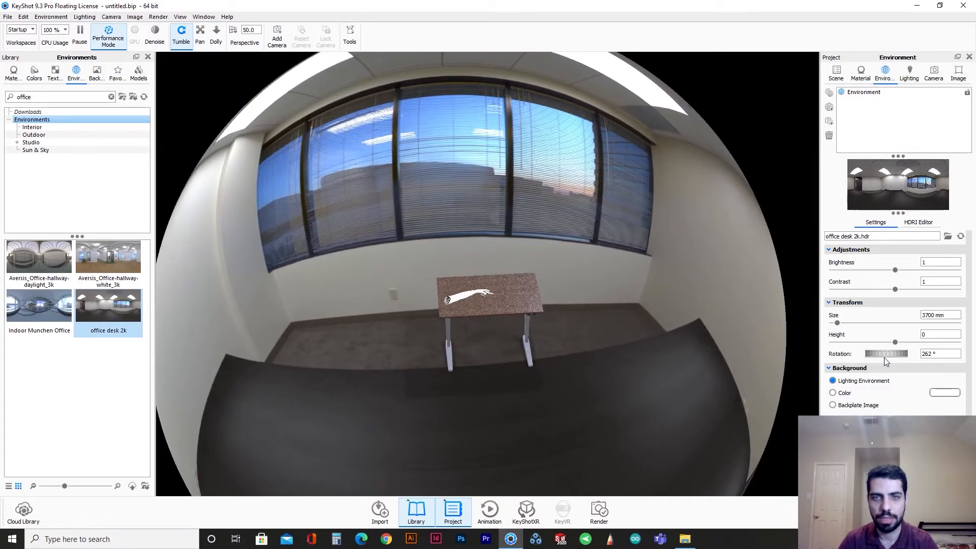
Turn off performance mode and inspect the desk, hand and tape dispenser up close and from a raised angle
{"action": "scroll", "coordinate": [533, 346], "scroll_direction": "up", "scroll_amount": 5}
{"action": "scroll", "coordinate": [525, 379], "scroll_direction": "up", "scroll_amount": 5}
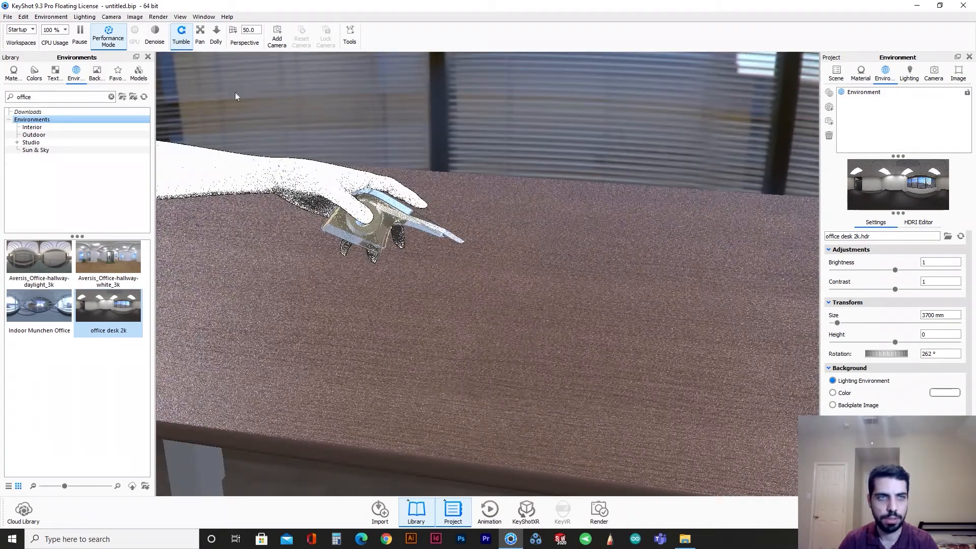
{"action": "left_click", "coordinate": [121, 46]}
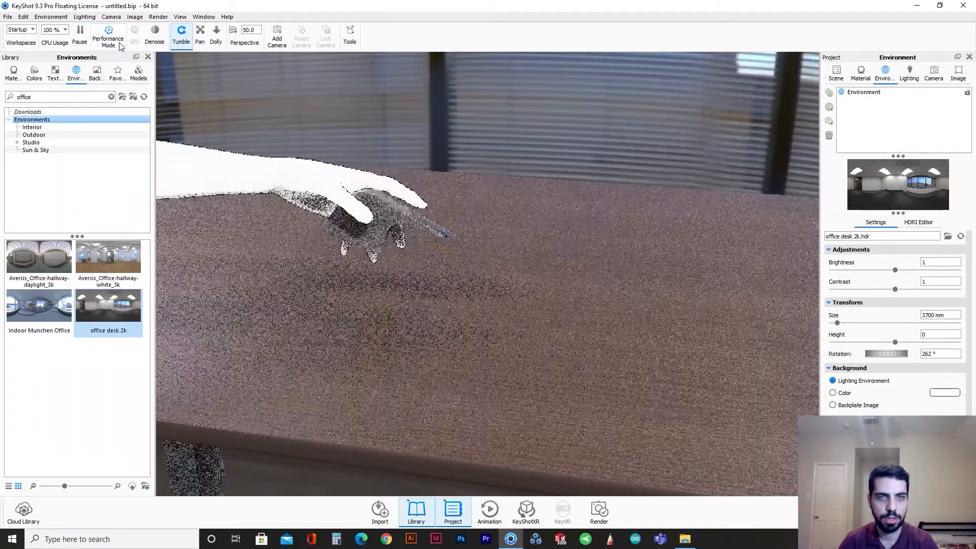
{"action": "left_click_drag", "start_coordinate": [442, 289], "coordinate": [545, 247]}
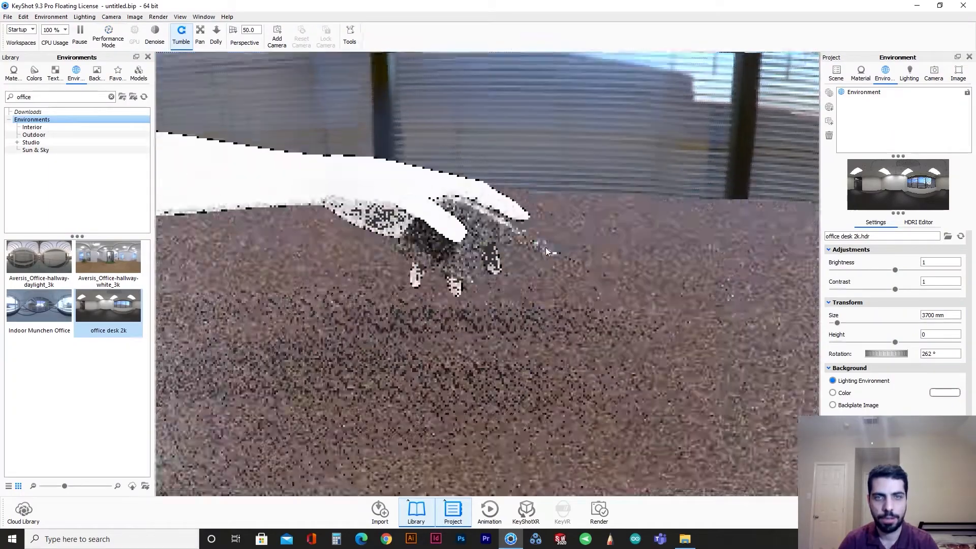
{"action": "scroll", "coordinate": [546, 277], "scroll_direction": "up", "scroll_amount": 2}
{"action": "scroll", "coordinate": [545, 285], "scroll_direction": "down", "scroll_amount": 5}
{"action": "left_click_drag", "start_coordinate": [545, 285], "coordinate": [367, 381]}
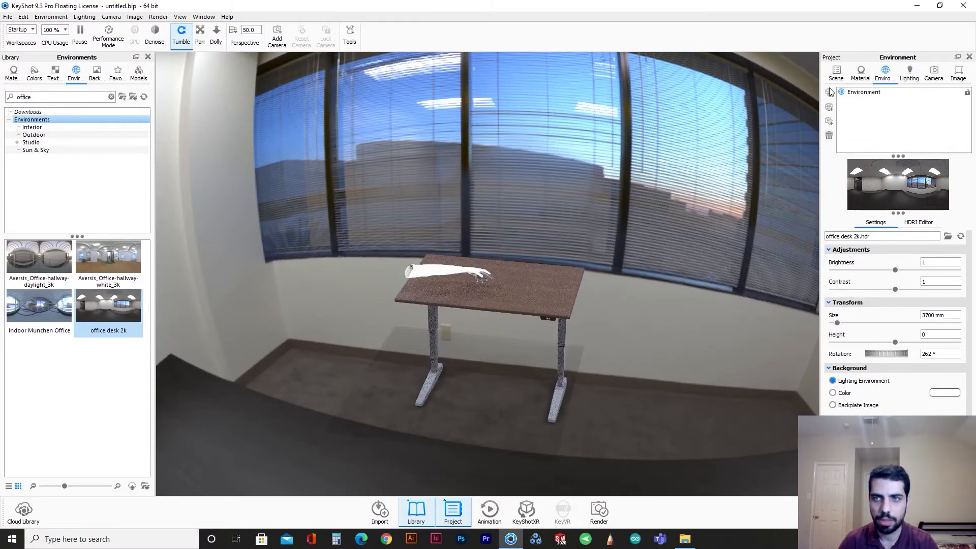
{"action": "scroll", "coordinate": [500, 337], "scroll_direction": "up", "scroll_amount": 8}
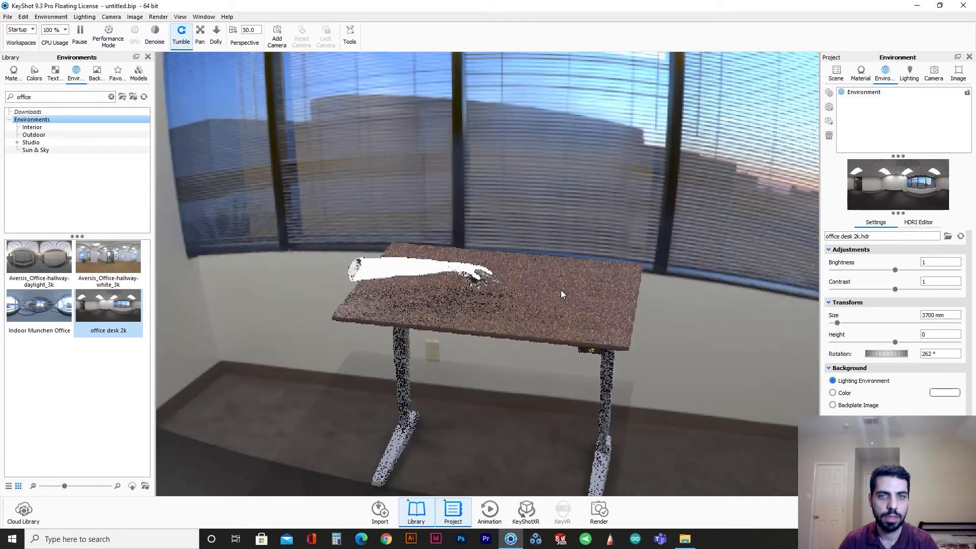
{"action": "scroll", "coordinate": [508, 330], "scroll_direction": "down", "scroll_amount": 8}
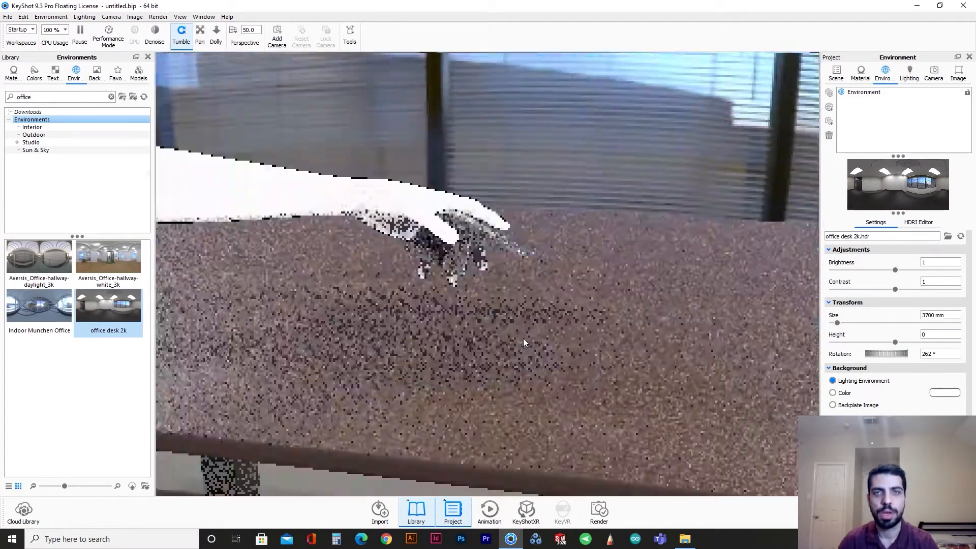
{"action": "left_click_drag", "start_coordinate": [498, 352], "coordinate": [401, 294]}
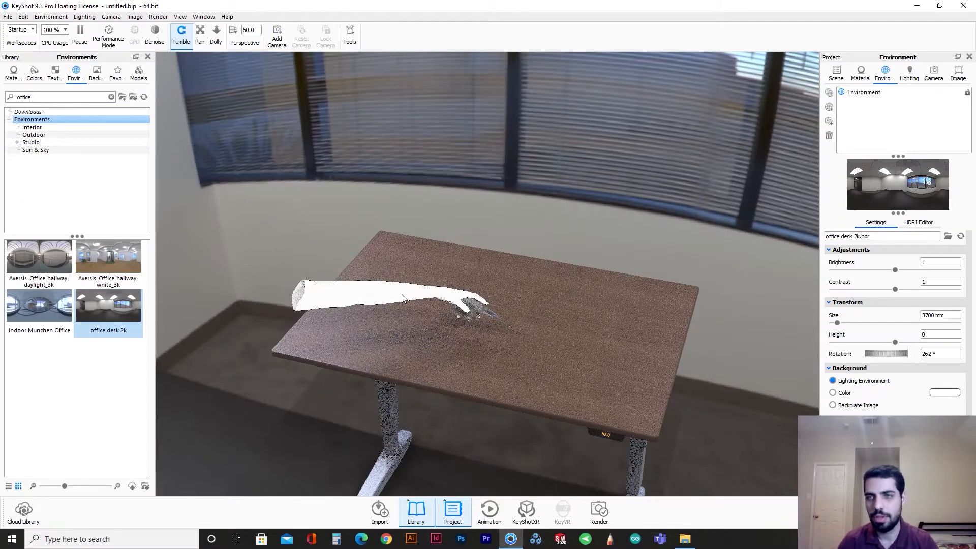
Compare the sub-materials of the hand's Hand Material and make Light Skin the active one
{"action": "double_click", "coordinate": [402, 295]}
{"action": "left_click", "coordinate": [892, 171]}
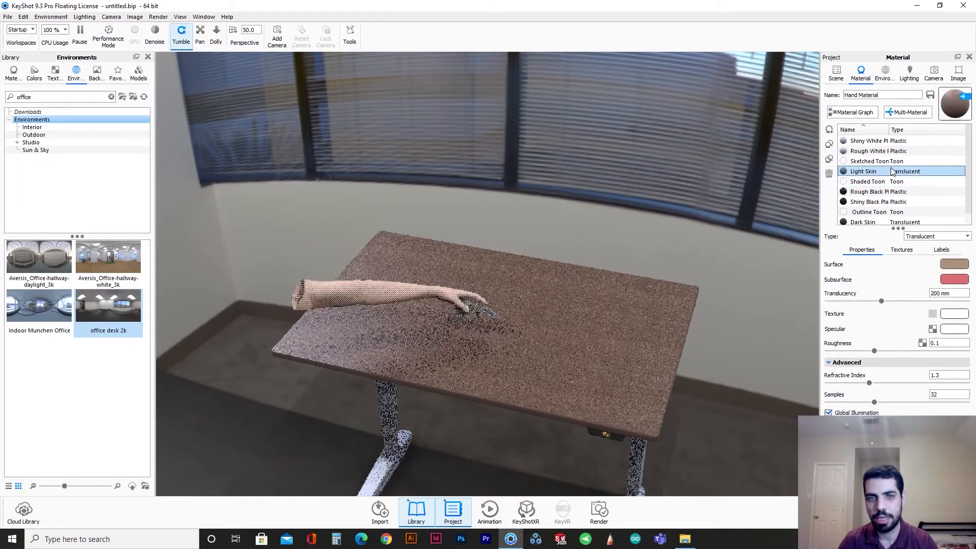
{"action": "left_click", "coordinate": [893, 182]}
{"action": "left_click", "coordinate": [894, 192]}
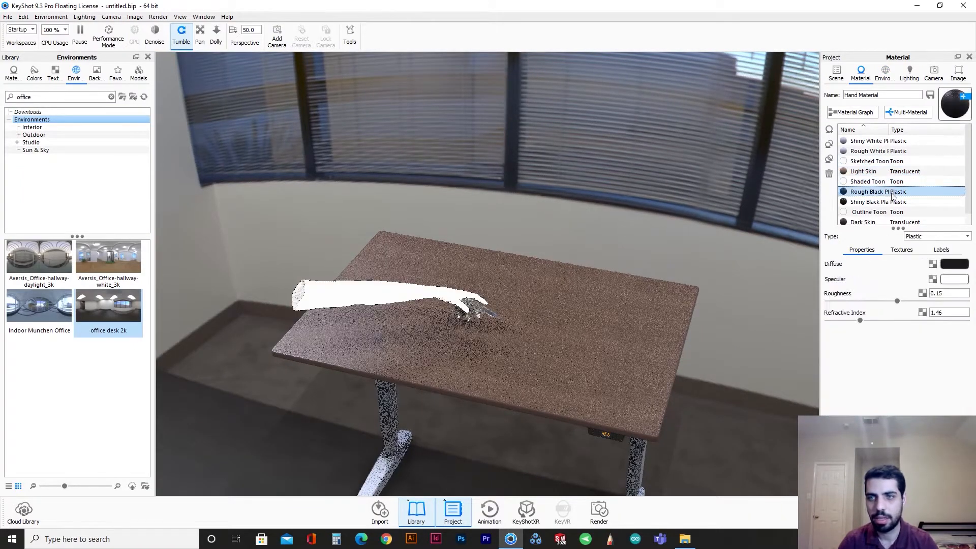
{"action": "scroll", "coordinate": [884, 172], "scroll_direction": "down", "scroll_amount": 1}
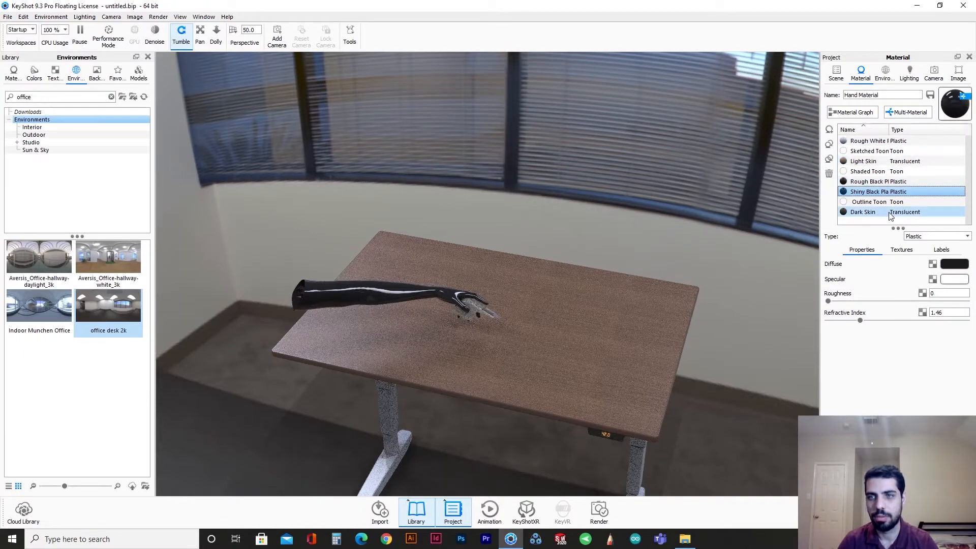
{"action": "left_click", "coordinate": [882, 161]}
{"action": "left_click", "coordinate": [873, 162]}
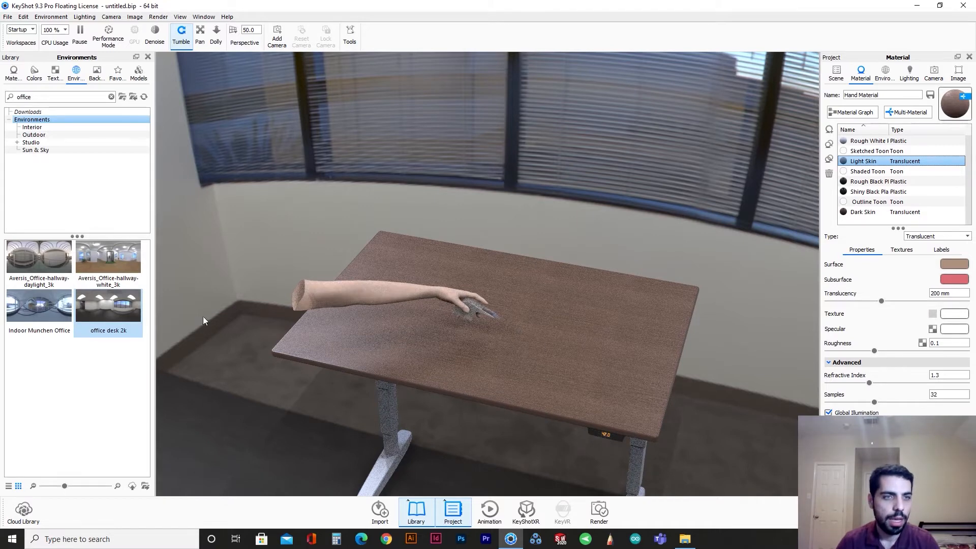
Add the Spiral Notebook model to the desktop beside the hand, turn it slightly and accept its placement
{"action": "left_click", "coordinate": [139, 73]}
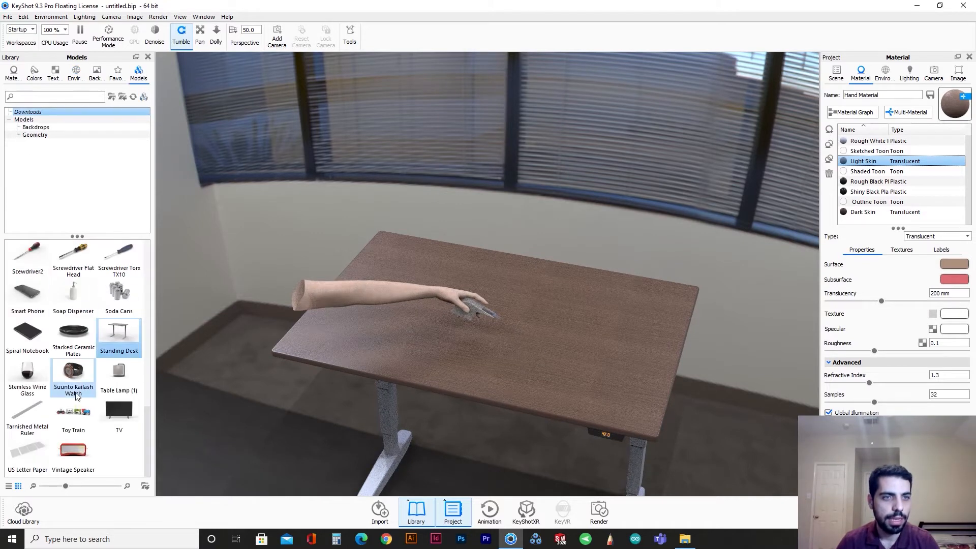
{"action": "scroll", "coordinate": [75, 386], "scroll_direction": "up", "scroll_amount": 5}
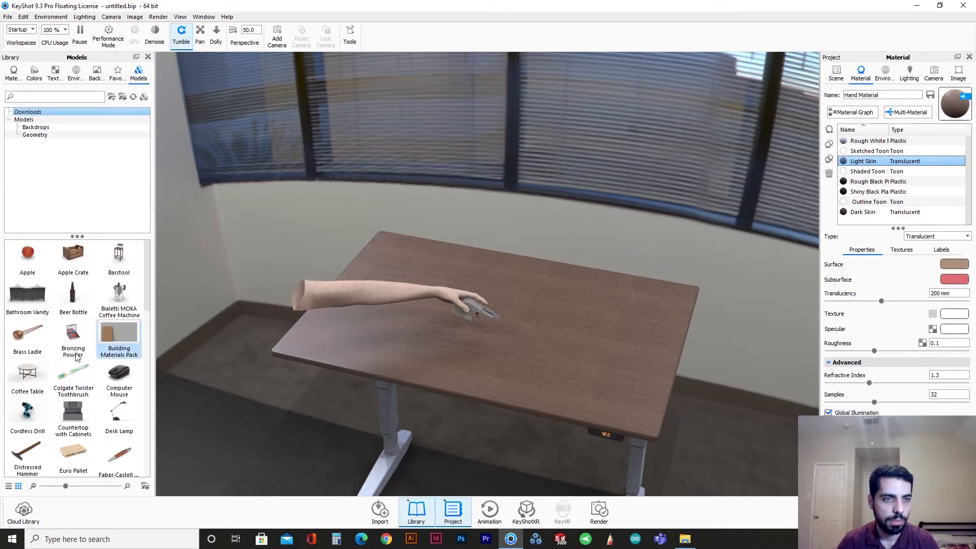
{"action": "scroll", "coordinate": [91, 389], "scroll_direction": "down", "scroll_amount": 5}
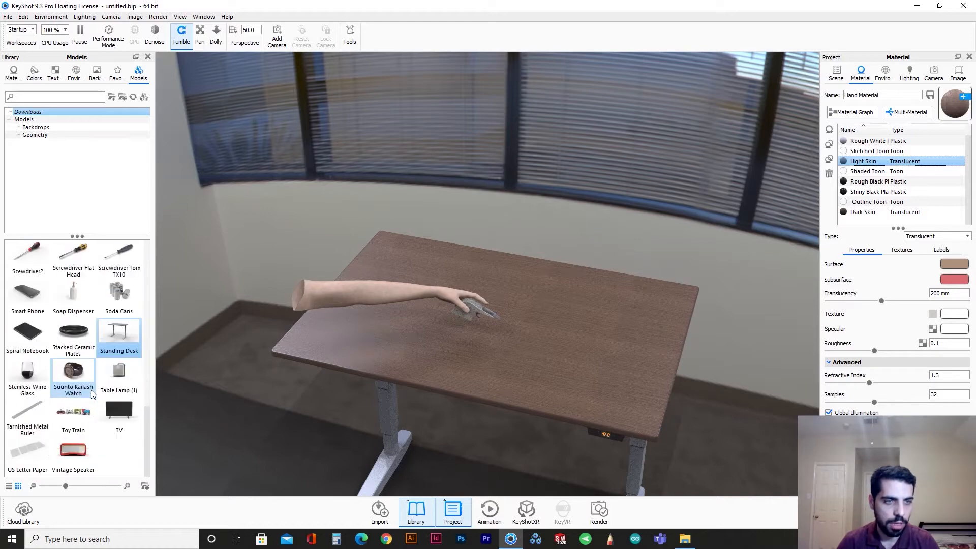
{"action": "left_click_drag", "start_coordinate": [27, 333], "coordinate": [526, 349]}
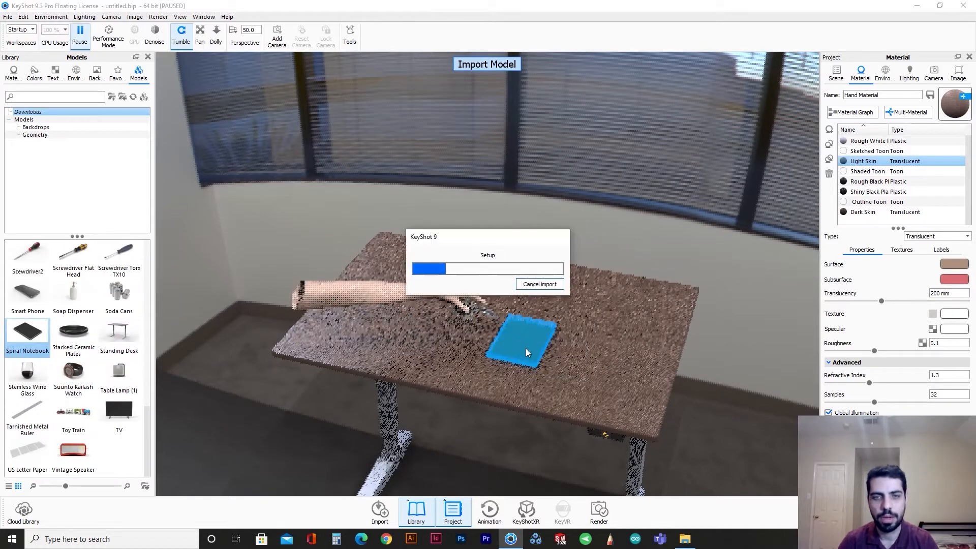
{"action": "mouse_move", "coordinate": [539, 386]}
{"action": "left_mouse_down"}
{"action": "mouse_move", "coordinate": [554, 365]}
{"action": "mouse_move", "coordinate": [602, 358]}
{"action": "mouse_move", "coordinate": [533, 376]}
{"action": "left_mouse_up"}
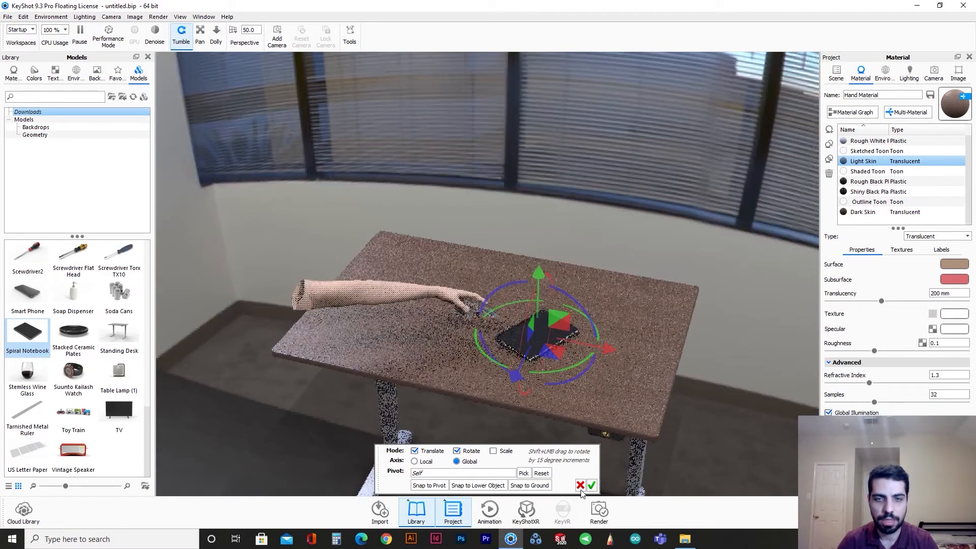
{"action": "left_click", "coordinate": [591, 484]}
Place two Pencil models on the desktop behind the notebook, rotate the second one at an angle and accept its placement
{"action": "scroll", "coordinate": [61, 333], "scroll_direction": "up", "scroll_amount": 4}
{"action": "scroll", "coordinate": [62, 338], "scroll_direction": "down", "scroll_amount": 3}
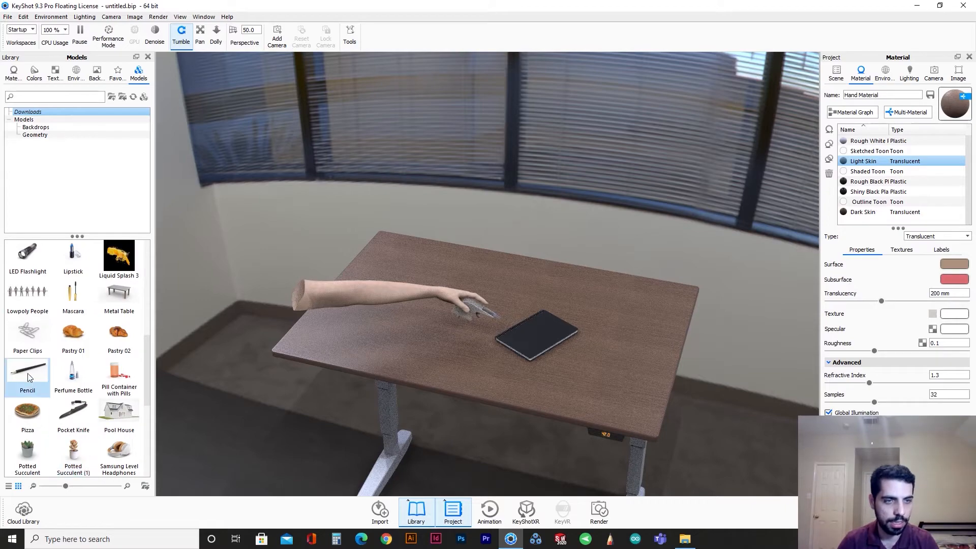
{"action": "left_click_drag", "start_coordinate": [27, 376], "coordinate": [541, 315]}
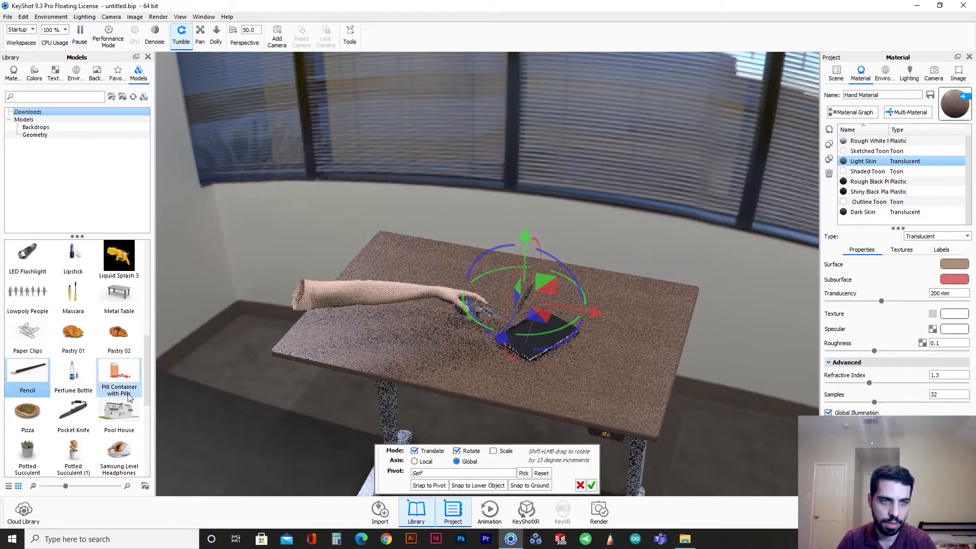
{"action": "mouse_move", "coordinate": [152, 367]}
{"action": "left_mouse_down"}
{"action": "mouse_move", "coordinate": [492, 294]}
{"action": "mouse_move", "coordinate": [539, 315]}
{"action": "left_mouse_up"}
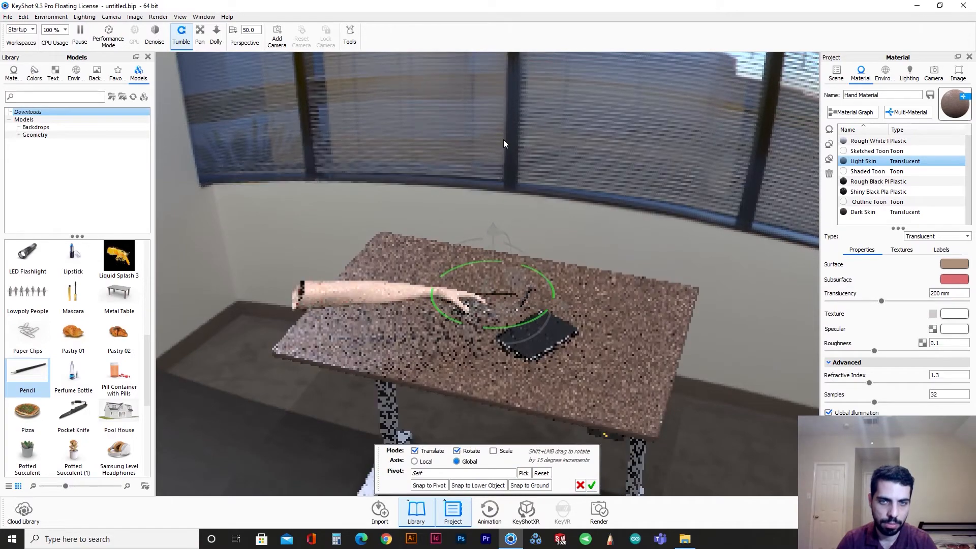
{"action": "left_click_drag", "start_coordinate": [561, 307], "coordinate": [577, 310]}
{"action": "left_click", "coordinate": [592, 485]}
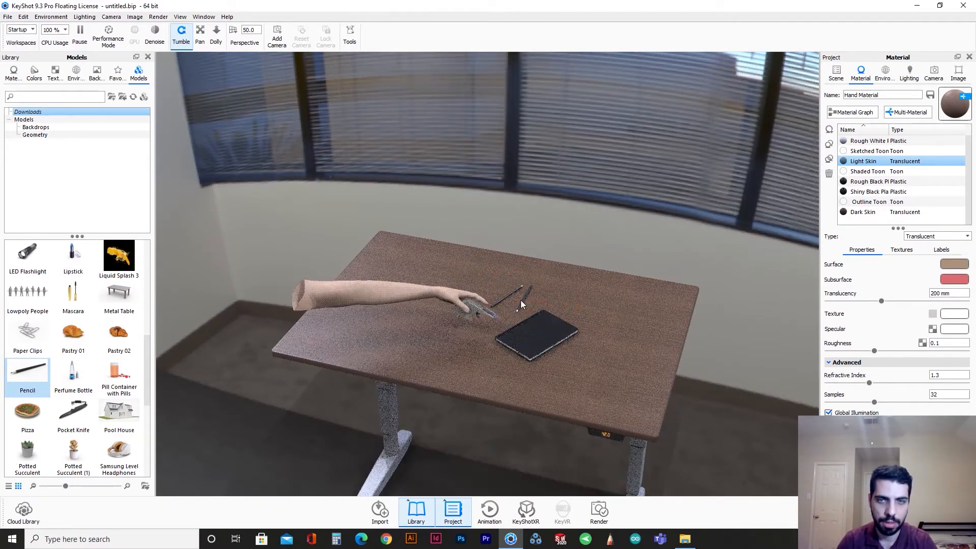
Add the US Letter Paper model to the desktop around the hand, scale it down, snap it to the lower object and accept the placement
{"action": "scroll", "coordinate": [65, 408], "scroll_direction": "down", "scroll_amount": 5}
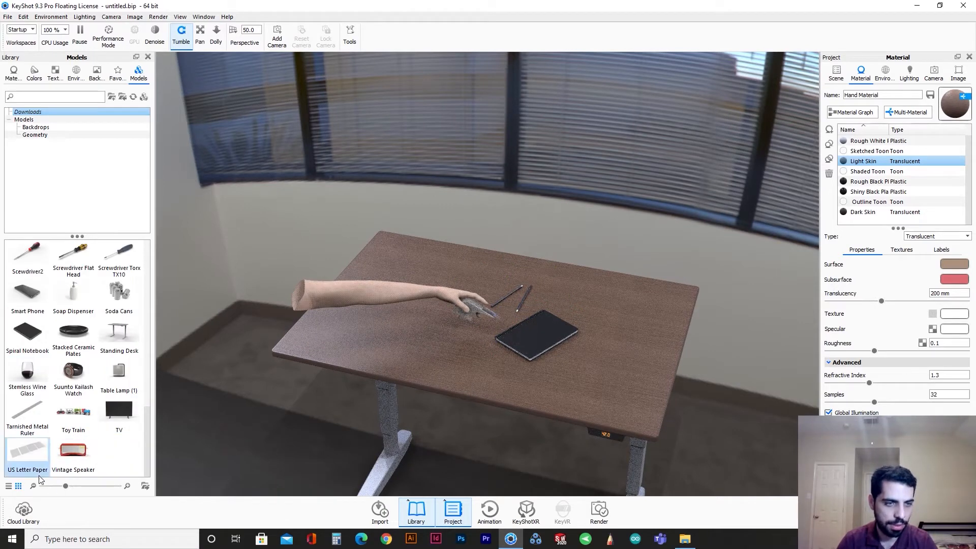
{"action": "left_click_drag", "start_coordinate": [36, 453], "coordinate": [515, 304]}
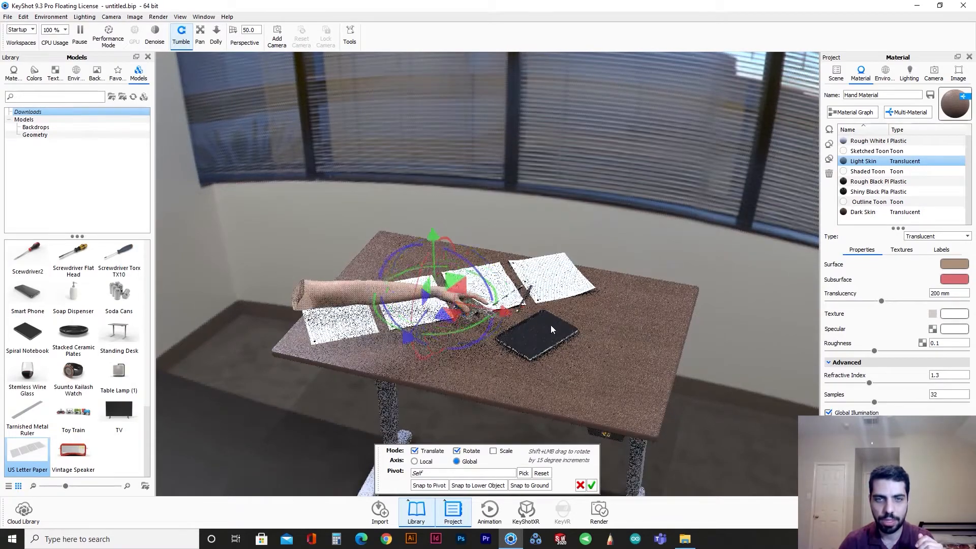
{"action": "scroll", "coordinate": [567, 372], "scroll_direction": "up", "scroll_amount": 8}
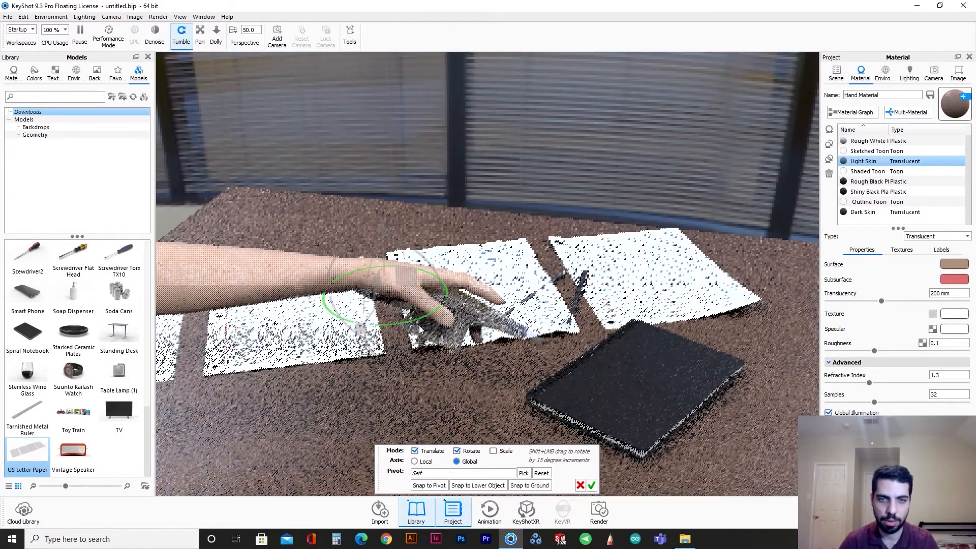
{"action": "left_click", "coordinate": [493, 451]}
{"action": "left_click_drag", "start_coordinate": [385, 294], "coordinate": [402, 314]}
{"action": "left_click", "coordinate": [491, 488]}
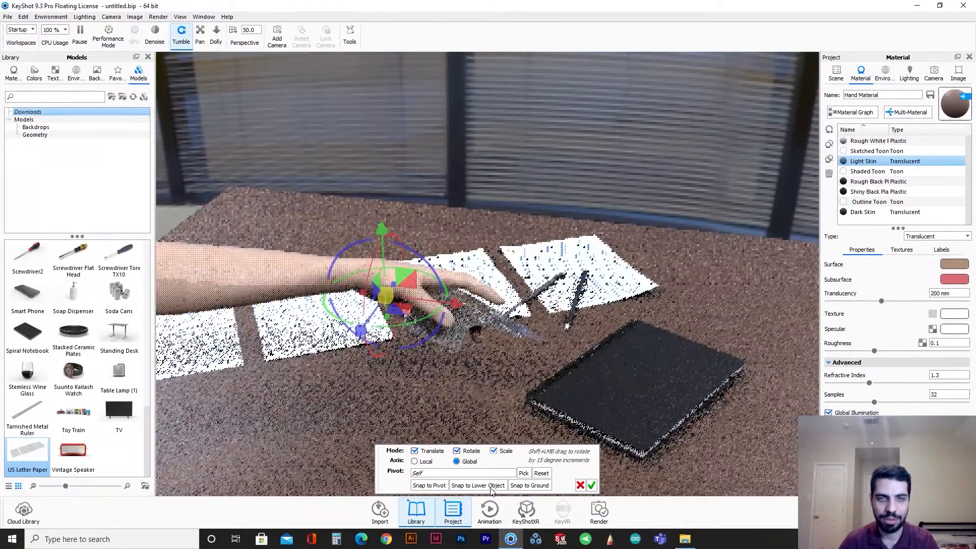
{"action": "left_click", "coordinate": [591, 485]}
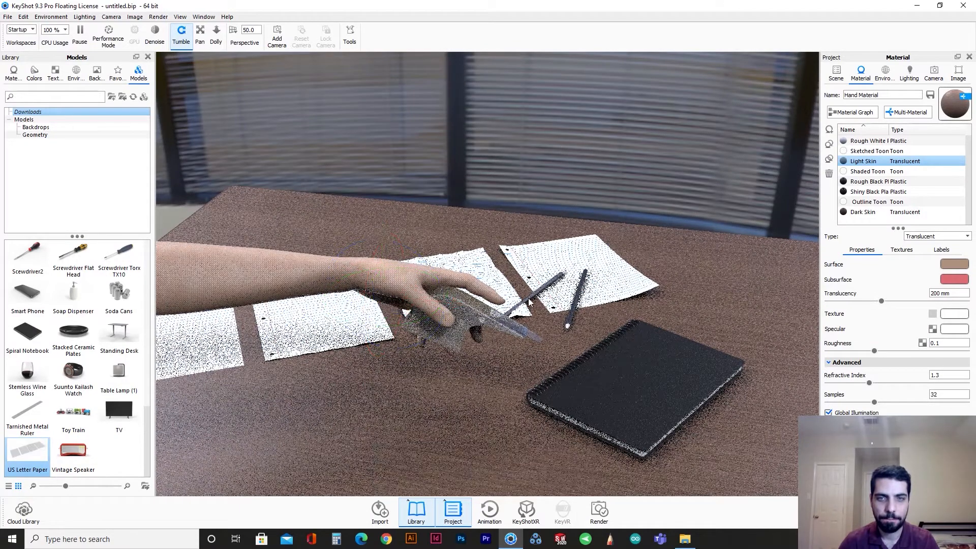
Move the angled pencil's body towards the notebook, beside the other pencil, and hide the pencil body left at the original spot
{"action": "left_click", "coordinate": [836, 74]}
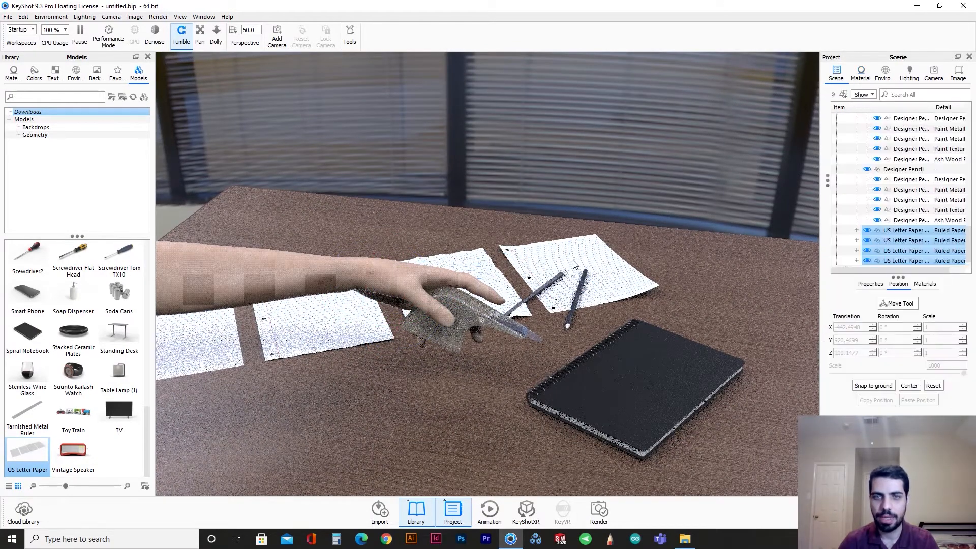
{"action": "left_click", "coordinate": [530, 302]}
{"action": "left_click", "coordinate": [884, 303]}
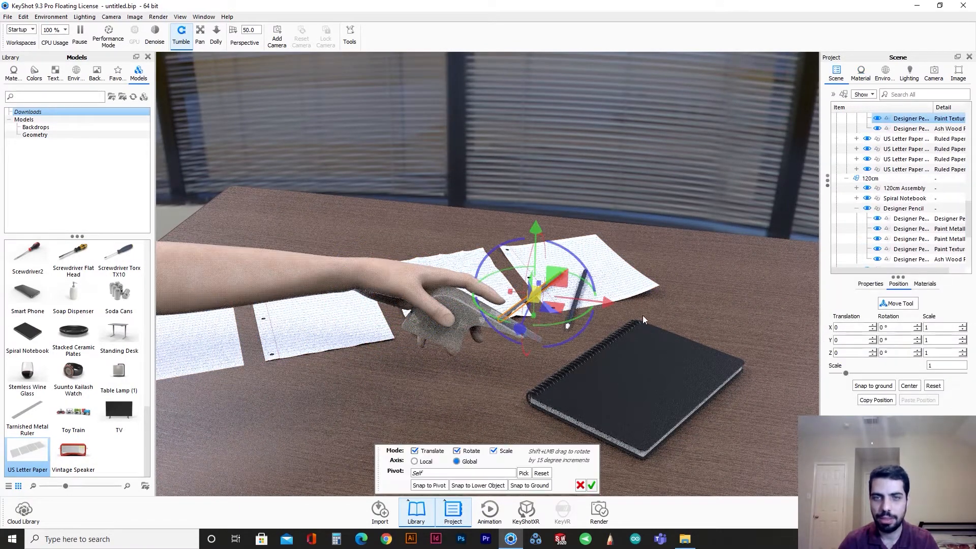
{"action": "left_click_drag", "start_coordinate": [657, 309], "coordinate": [675, 315]}
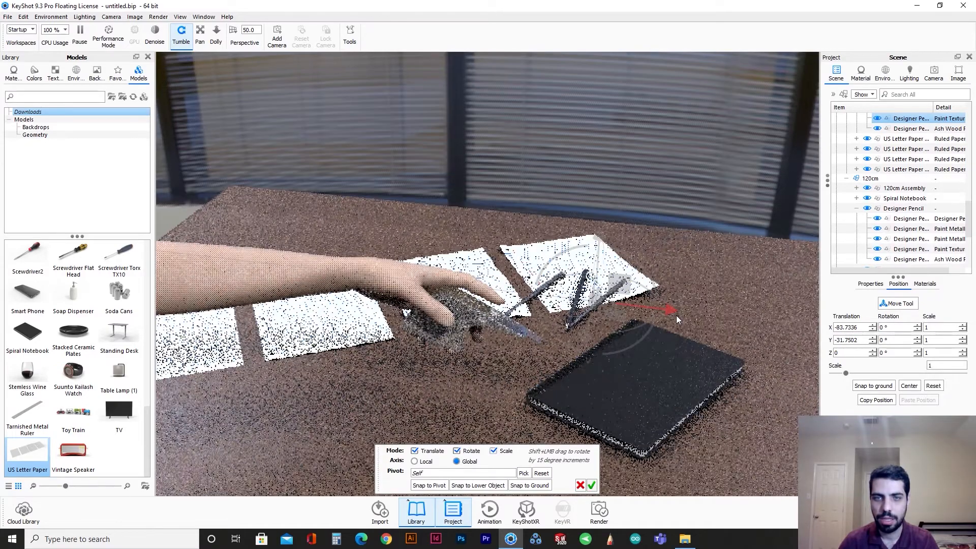
{"action": "left_click", "coordinate": [592, 485]}
{"action": "scroll", "coordinate": [651, 338], "scroll_direction": "up", "scroll_amount": 3}
{"action": "left_click", "coordinate": [559, 309]}
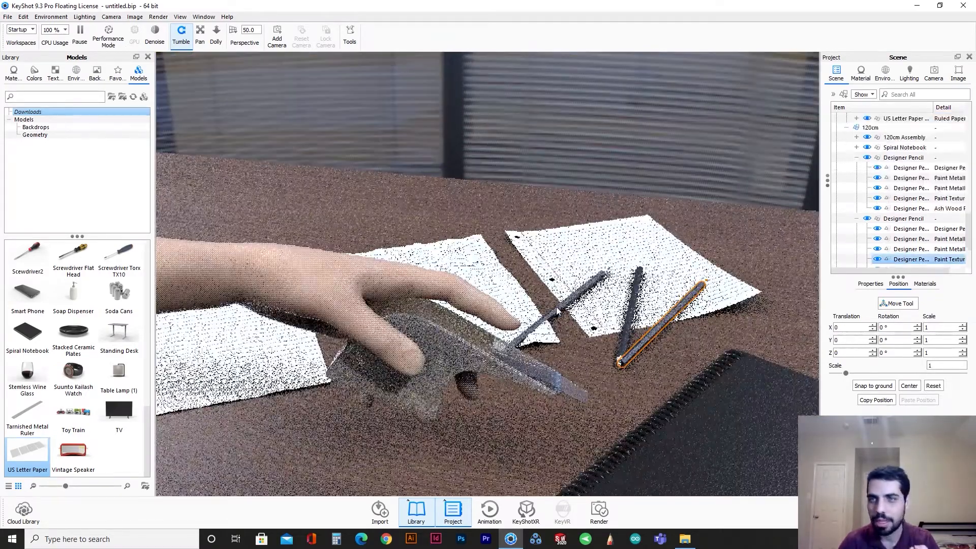
{"action": "left_click", "coordinate": [877, 259]}
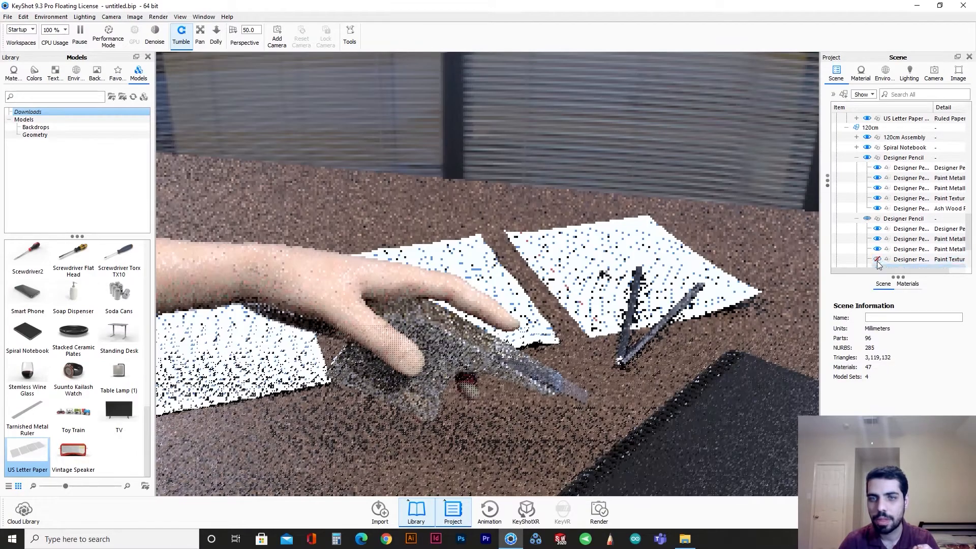
Rotate the moved pencil body by about 11° so it lies more parallel to the other pencil, and accept
{"action": "left_click", "coordinate": [648, 336]}
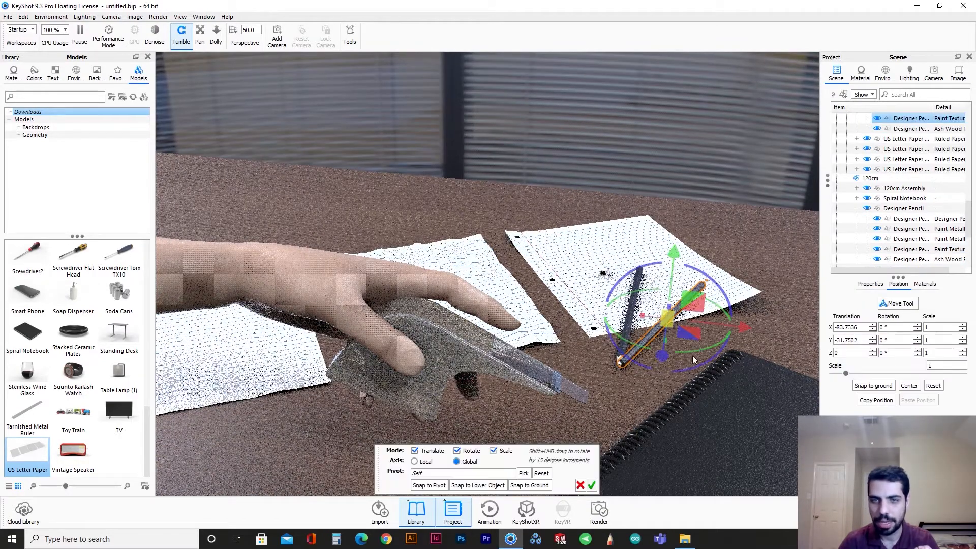
{"action": "left_click_drag", "start_coordinate": [696, 352], "coordinate": [698, 352]}
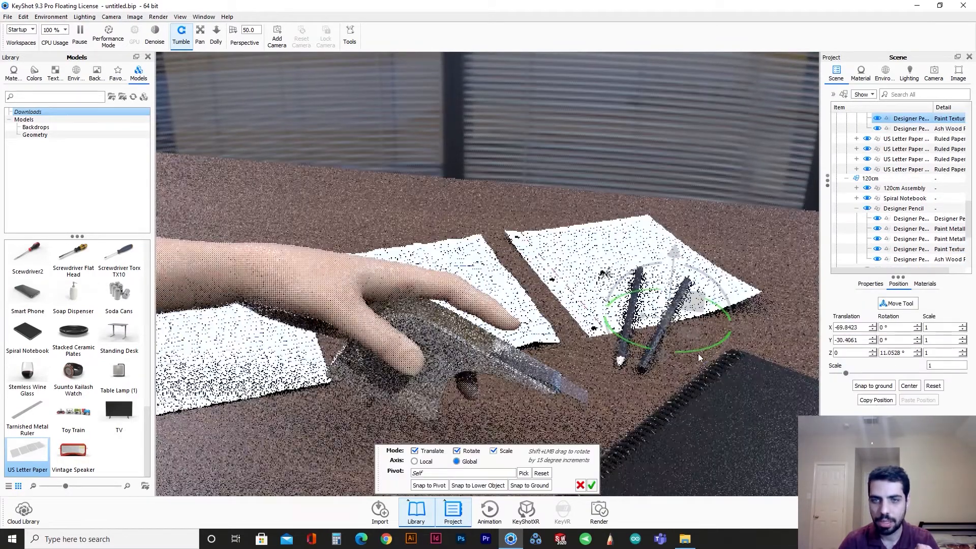
{"action": "left_click", "coordinate": [591, 484]}
{"action": "left_click_drag", "start_coordinate": [511, 286], "coordinate": [511, 282]}
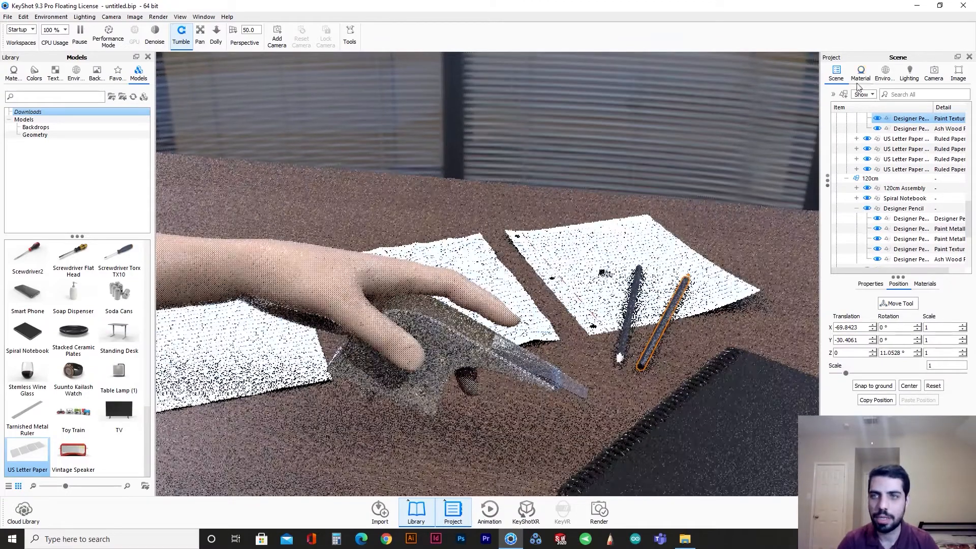
Move and rotate the paper sheet nearest the pencil sheet further back on the desk, accept, and hide the copy left at its original place
{"action": "left_click", "coordinate": [581, 154]}
{"action": "left_click", "coordinate": [529, 302]}
{"action": "scroll", "coordinate": [553, 376], "scroll_direction": "down", "scroll_amount": 5}
{"action": "left_click_drag", "start_coordinate": [554, 377], "coordinate": [560, 392]}
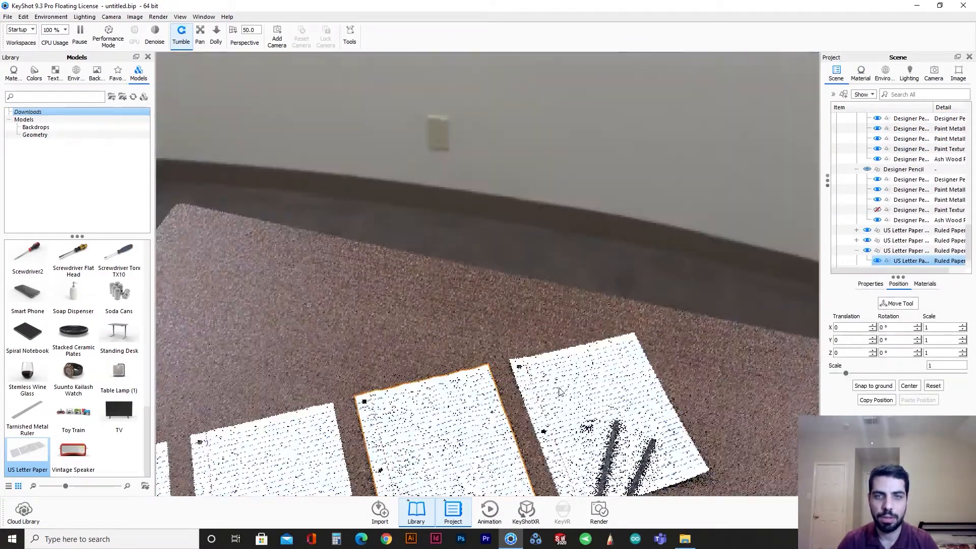
{"action": "scroll", "coordinate": [561, 315], "scroll_direction": "down", "scroll_amount": 3}
{"action": "middle_click_drag", "start_coordinate": [561, 314], "coordinate": [562, 299]}
{"action": "left_click", "coordinate": [887, 306]}
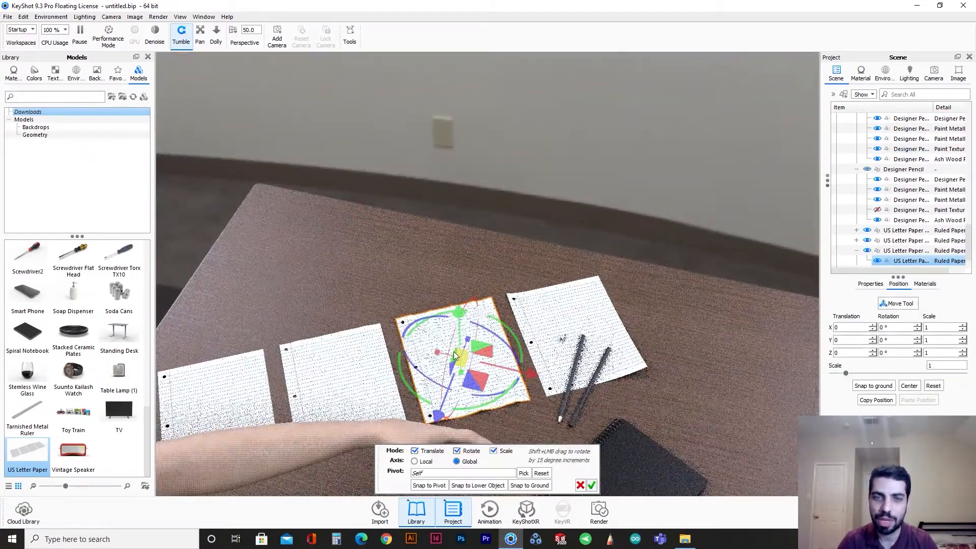
{"action": "left_click_drag", "start_coordinate": [532, 373], "coordinate": [528, 313]}
{"action": "left_click_drag", "start_coordinate": [434, 349], "coordinate": [427, 369]}
{"action": "left_click", "coordinate": [590, 484]}
{"action": "left_click", "coordinate": [496, 405]}
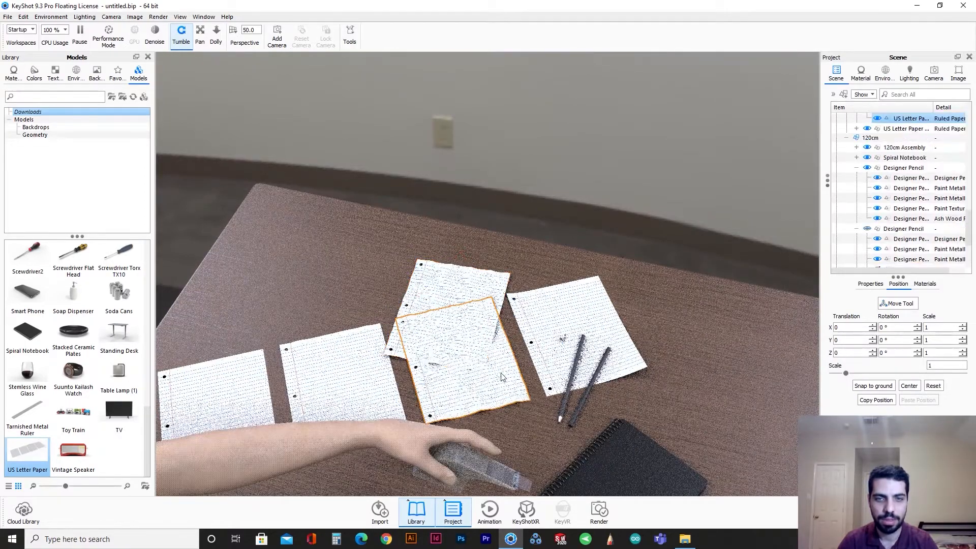
{"action": "left_click", "coordinate": [876, 119]}
Rotate the next paper sheet by about -24° and move it to overlap the repositioned sheet behind the arm
{"action": "left_click", "coordinate": [380, 401]}
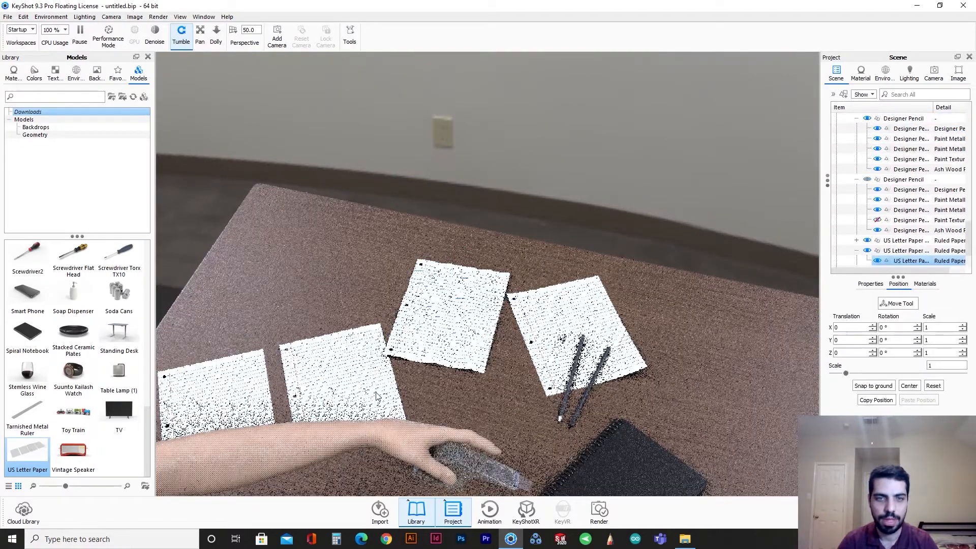
{"action": "left_click", "coordinate": [897, 304]}
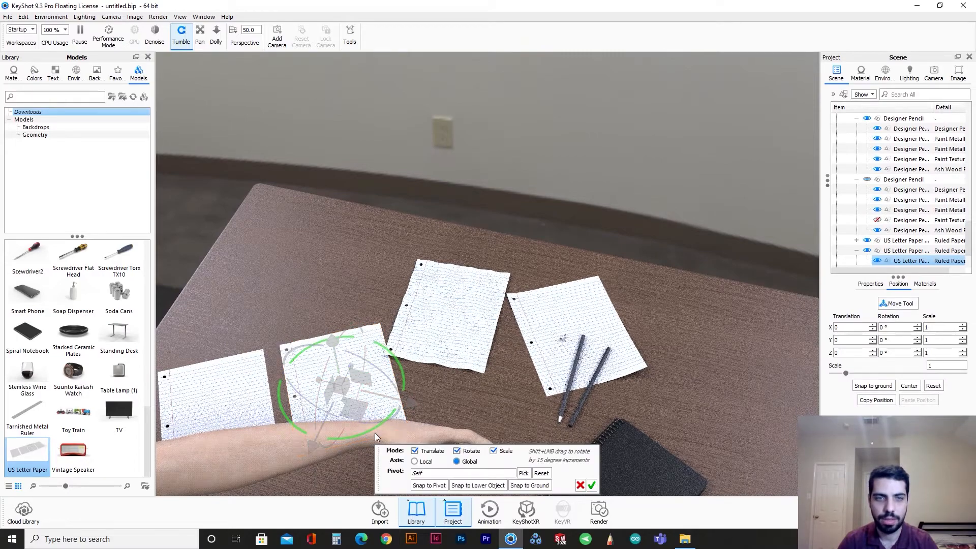
{"action": "left_click_drag", "start_coordinate": [375, 436], "coordinate": [425, 325]}
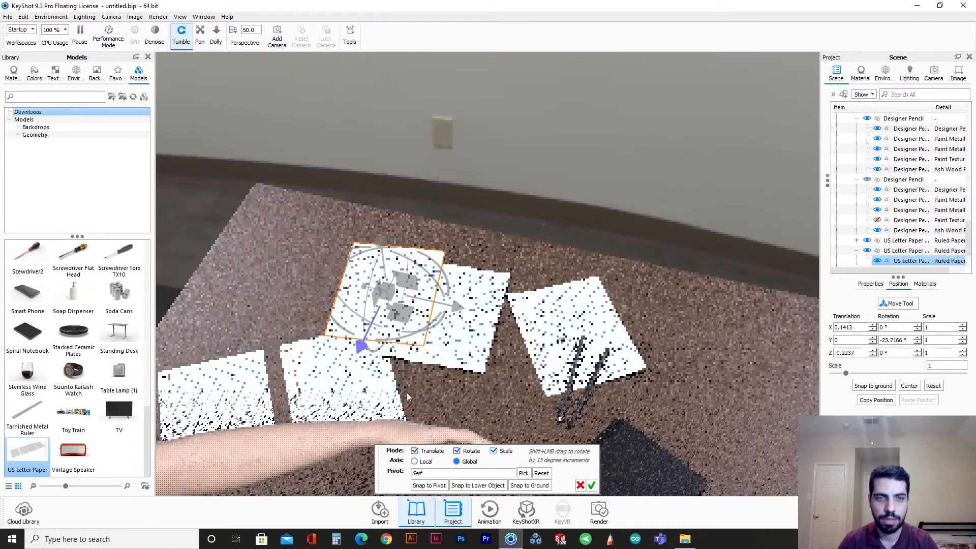
{"action": "left_click", "coordinate": [592, 485]}
{"action": "left_click", "coordinate": [345, 398]}
{"action": "mouse_move", "coordinate": [580, 417]}
{"action": "left_mouse_down"}
{"action": "mouse_move", "coordinate": [592, 442]}
{"action": "mouse_move", "coordinate": [592, 374]}
{"action": "mouse_move", "coordinate": [594, 386]}
{"action": "mouse_move", "coordinate": [560, 380]}
{"action": "mouse_move", "coordinate": [579, 356]}
{"action": "mouse_move", "coordinate": [520, 379]}
{"action": "left_mouse_up"}
{"action": "scroll", "coordinate": [585, 397], "scroll_direction": "up", "scroll_amount": 3}
{"action": "scroll", "coordinate": [519, 379], "scroll_direction": "up", "scroll_amount": 2}
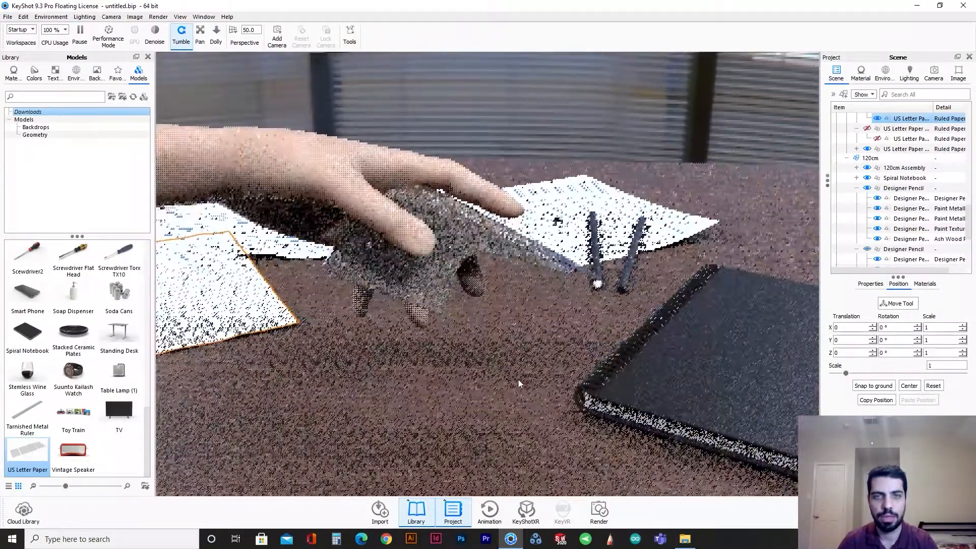
{"action": "middle_click_drag", "start_coordinate": [517, 379], "coordinate": [551, 380]}
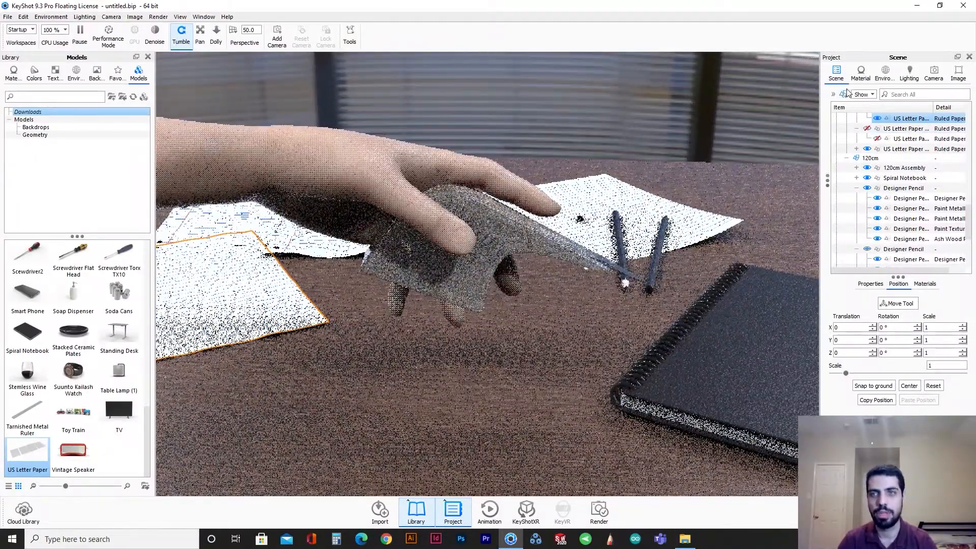
Delete the unused hidden hand poses from Hand Flat through Hand Press from the scene
{"action": "left_click", "coordinate": [471, 217]}
{"action": "left_click", "coordinate": [898, 135]}
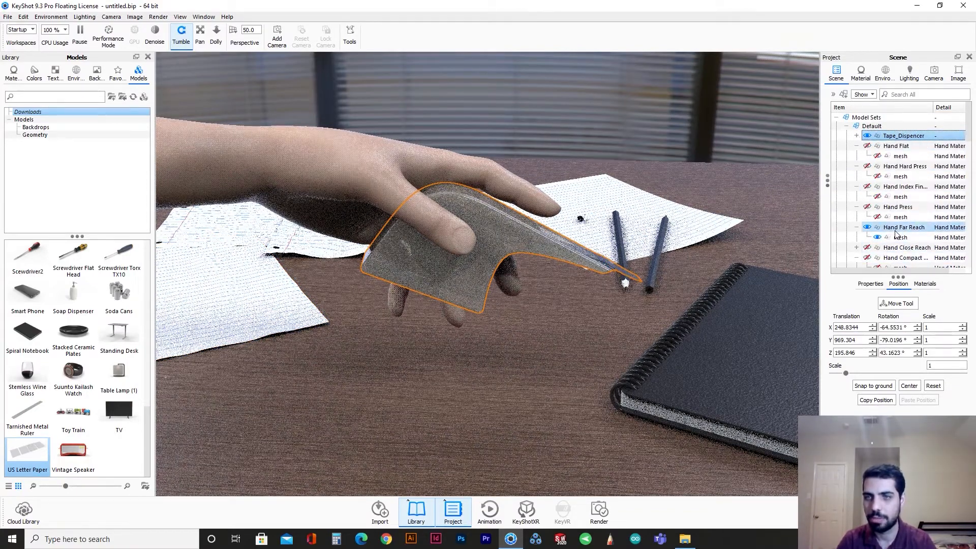
{"action": "left_click", "coordinate": [902, 148], "text": "shift"}
{"action": "right_click", "coordinate": [903, 147]}
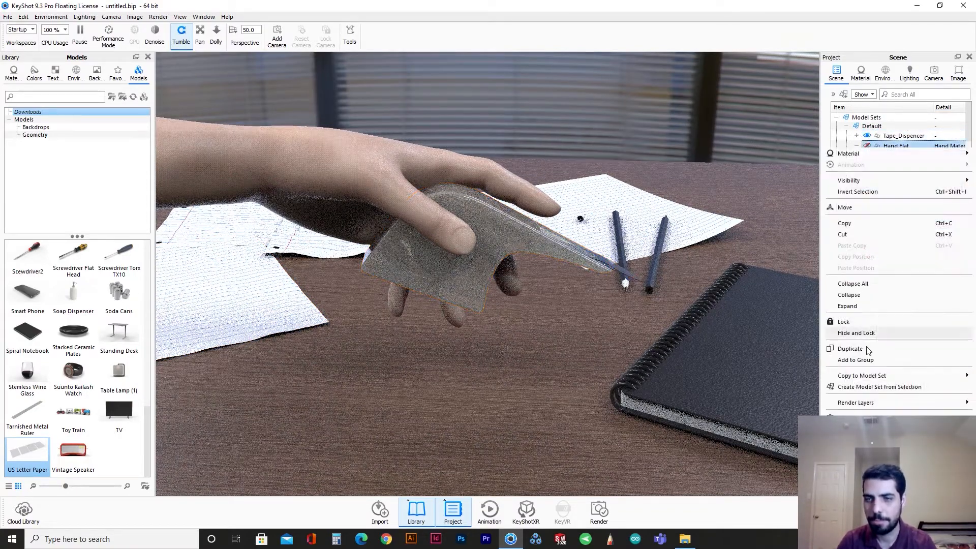
{"action": "left_click", "coordinate": [864, 417]}
{"action": "left_click", "coordinate": [518, 279]}
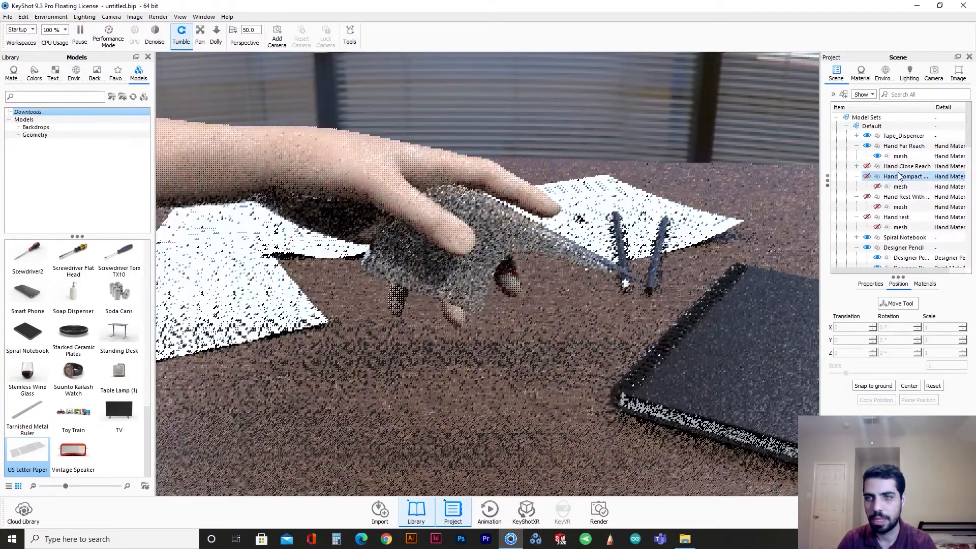
Delete the remaining unused hand poses from Hand Close Reach through Hand rest, keeping only Hand Far Reach
{"action": "left_click", "coordinate": [907, 166]}
{"action": "left_click", "coordinate": [898, 227], "text": "shift"}
{"action": "right_click", "coordinate": [895, 228]}
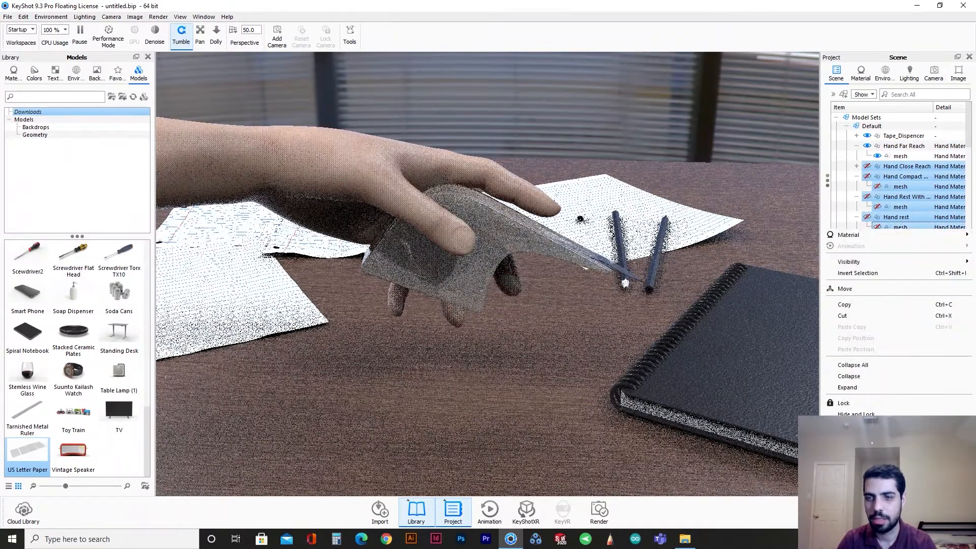
{"action": "left_click", "coordinate": [863, 426]}
{"action": "left_click", "coordinate": [518, 278]}
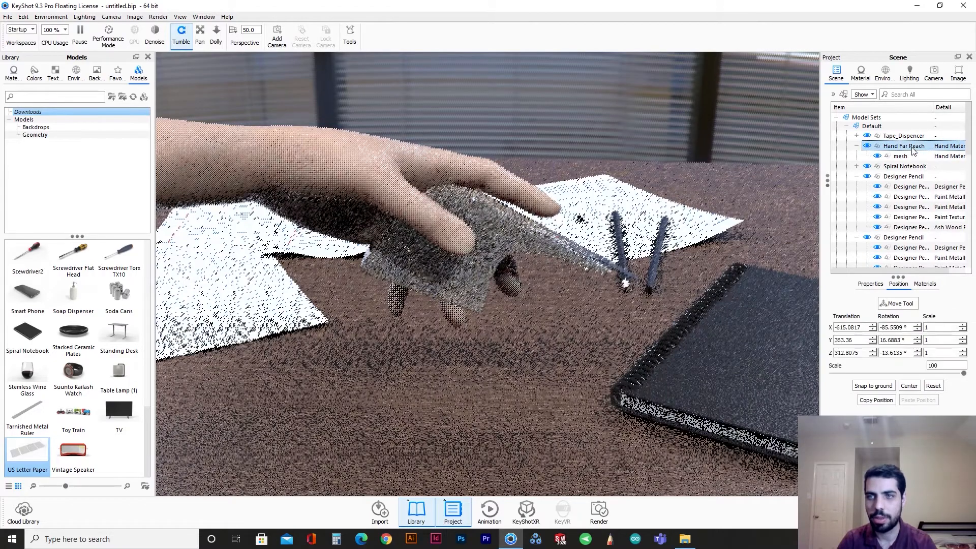
Tilt the Tape_Dispenser and Hand Far Reach models together so the dispenser's tip points further down towards the desk, and accept
{"action": "left_click", "coordinate": [903, 135], "text": "shift"}
{"action": "left_click", "coordinate": [898, 303]}
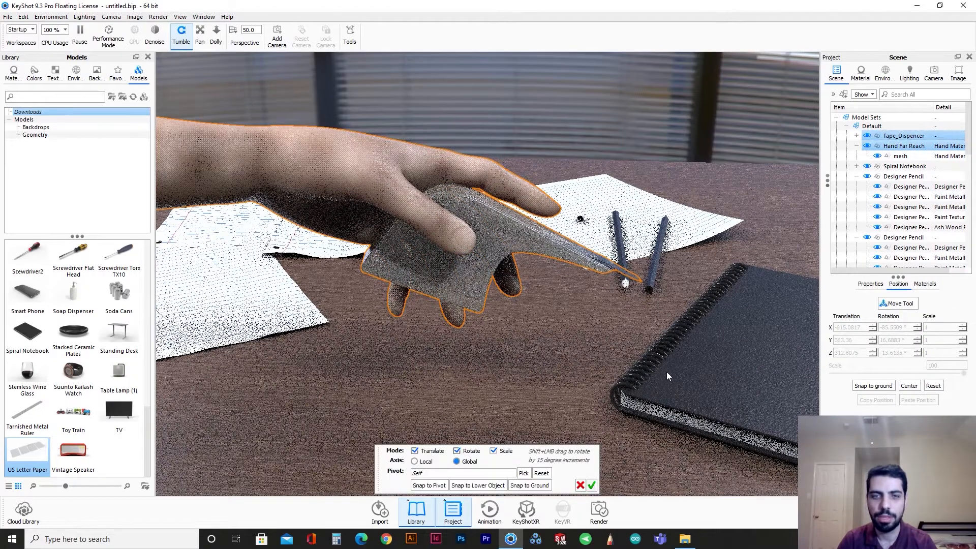
{"action": "scroll", "coordinate": [660, 375], "scroll_direction": "down", "scroll_amount": 5}
{"action": "left_click_drag", "start_coordinate": [415, 231], "coordinate": [417, 238]}
{"action": "scroll", "coordinate": [559, 317], "scroll_direction": "up", "scroll_amount": 8}
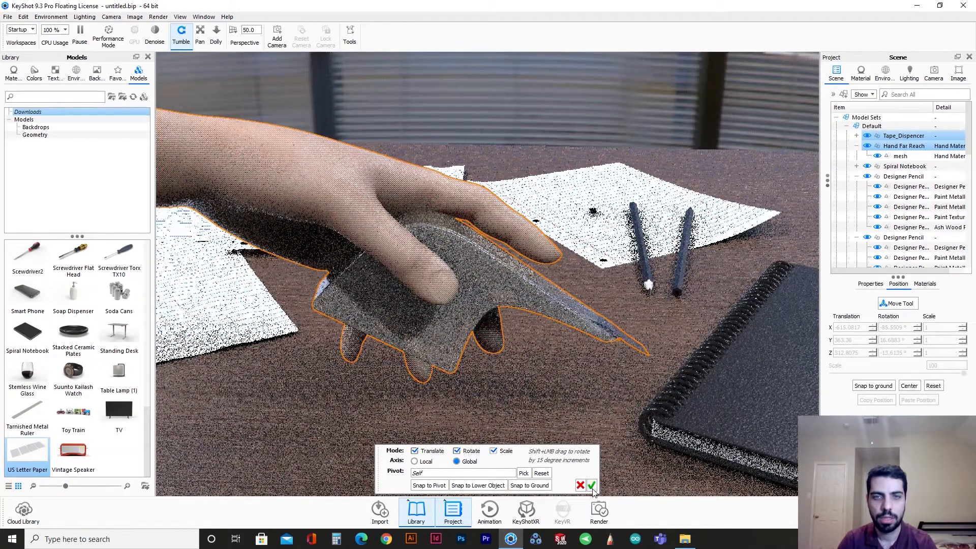
{"action": "left_click", "coordinate": [591, 485]}
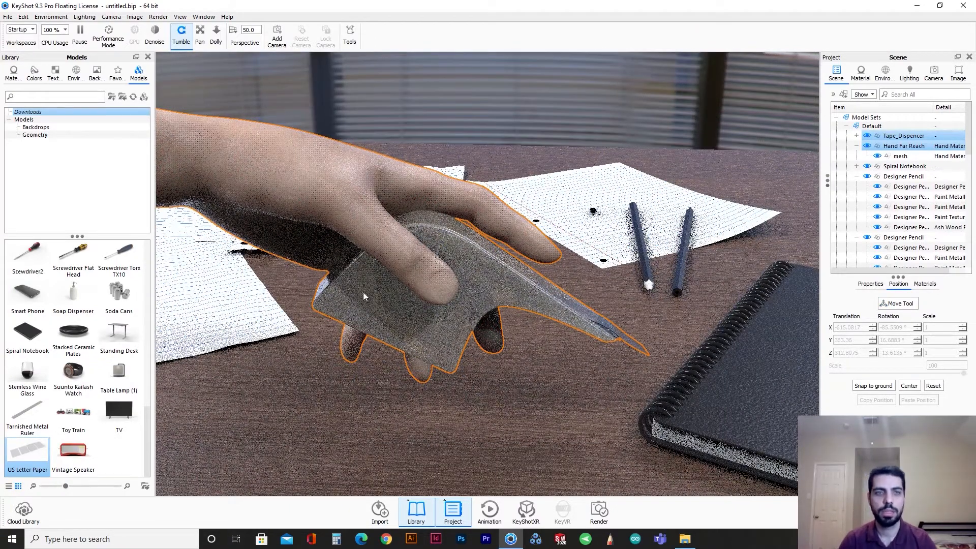
Rotate the paper sheet in front of the arm by about -47°, shift it back beneath the arm and accept
{"action": "left_click", "coordinate": [271, 328]}
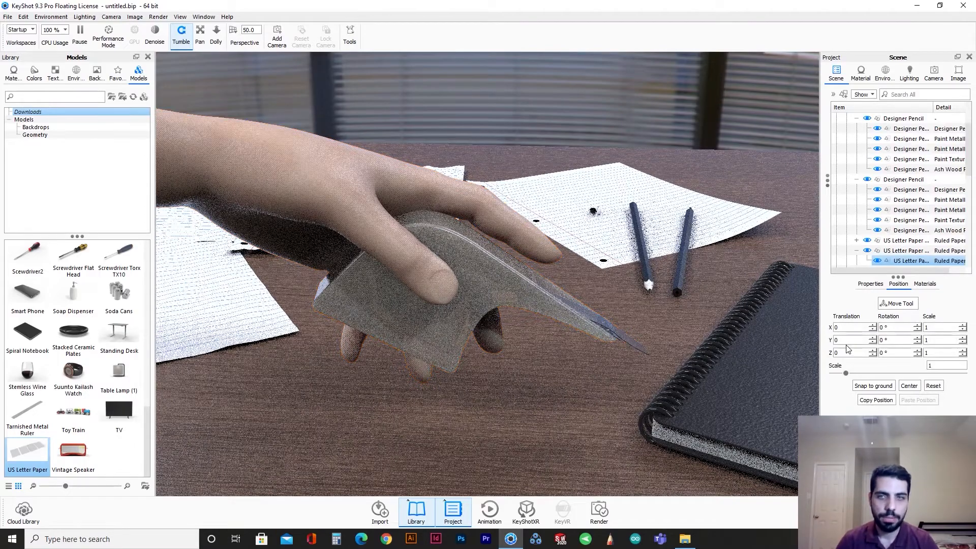
{"action": "left_click", "coordinate": [895, 303]}
{"action": "scroll", "coordinate": [346, 364], "scroll_direction": "down", "scroll_amount": 5}
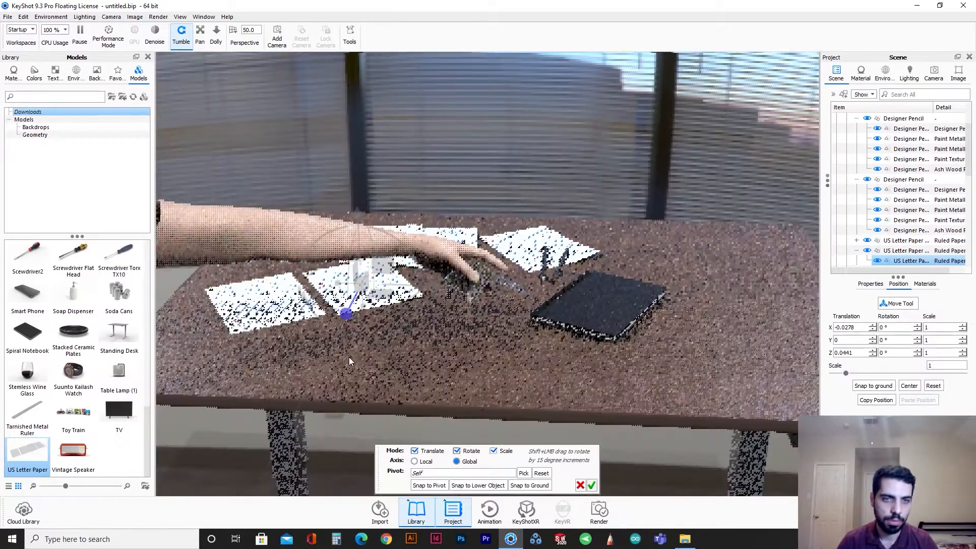
{"action": "left_click_drag", "start_coordinate": [415, 300], "coordinate": [454, 130]}
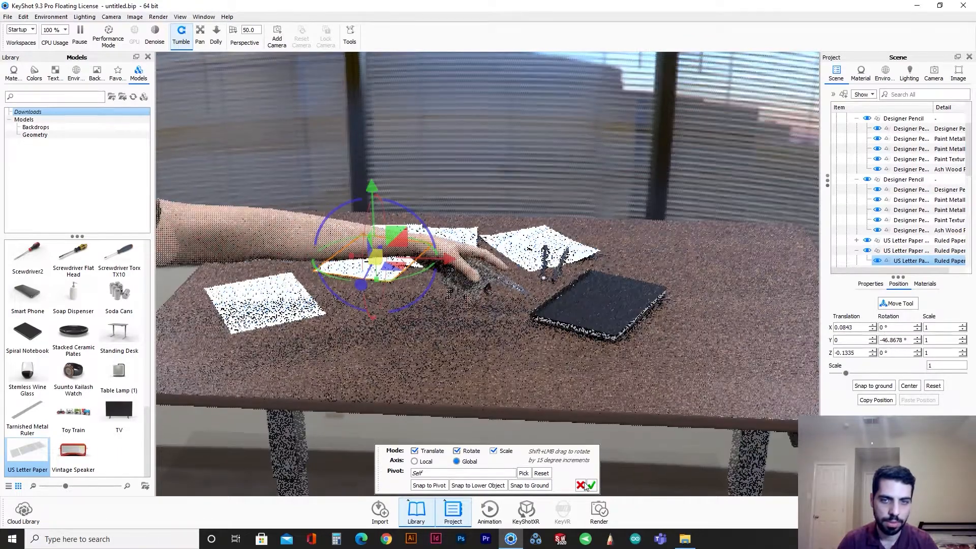
{"action": "left_click", "coordinate": [589, 485]}
Select the stray Ash Wood pencil piece lying on the paper behind the pencils, shift it sideways across the sheet and accept
{"action": "scroll", "coordinate": [580, 276], "scroll_direction": "up", "scroll_amount": 10}
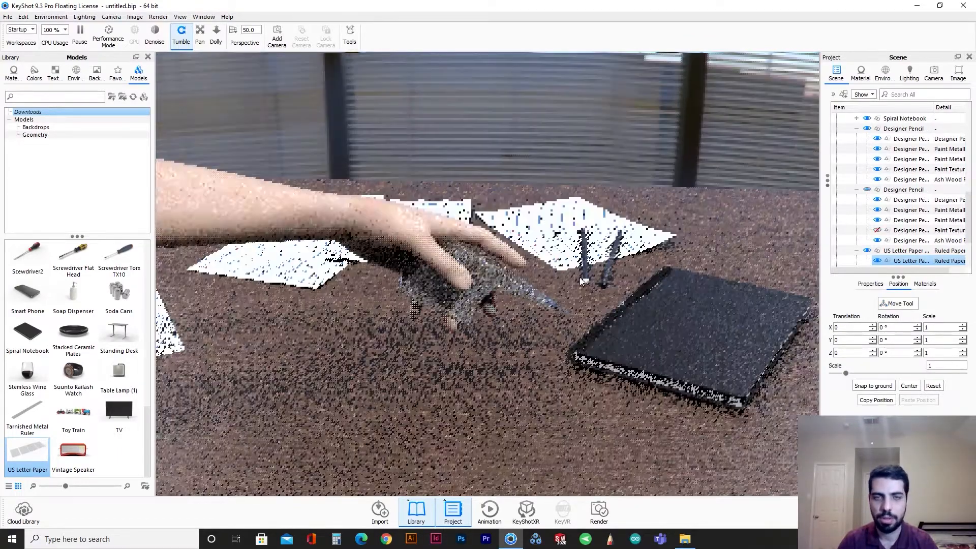
{"action": "scroll", "coordinate": [559, 284], "scroll_direction": "down", "scroll_amount": 3}
{"action": "mouse_move", "coordinate": [533, 289]}
{"action": "left_mouse_down"}
{"action": "mouse_move", "coordinate": [520, 320]}
{"action": "mouse_move", "coordinate": [678, 328]}
{"action": "mouse_move", "coordinate": [658, 330]}
{"action": "left_mouse_up"}
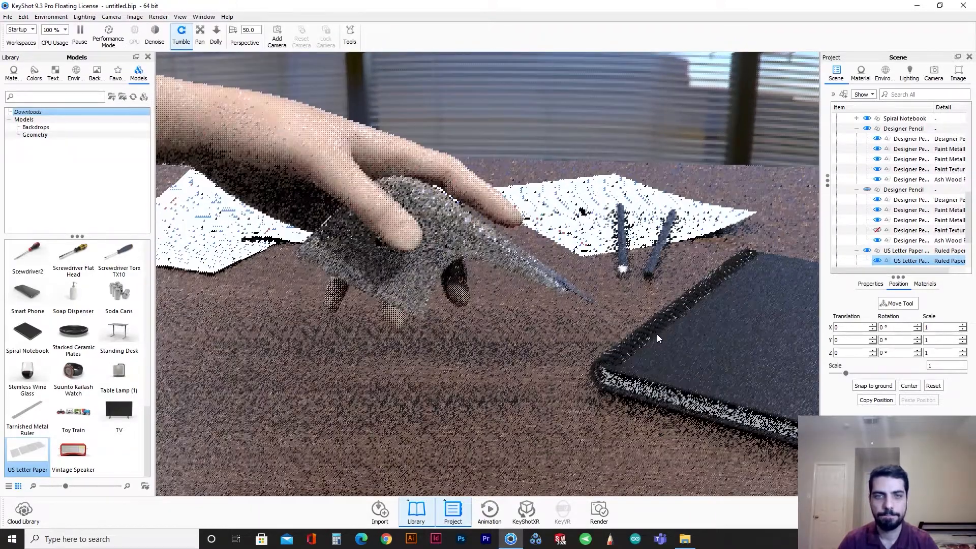
{"action": "left_click", "coordinate": [583, 211]}
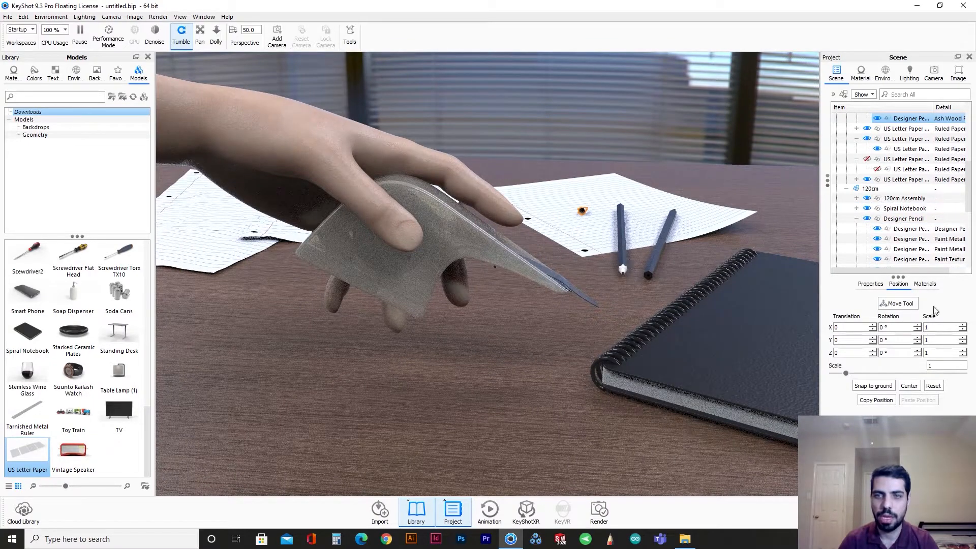
{"action": "left_click", "coordinate": [914, 306]}
{"action": "mouse_move", "coordinate": [815, 220]}
{"action": "left_mouse_down"}
{"action": "mouse_move", "coordinate": [765, 216]}
{"action": "mouse_move", "coordinate": [865, 231]}
{"action": "mouse_move", "coordinate": [744, 218]}
{"action": "left_mouse_up"}
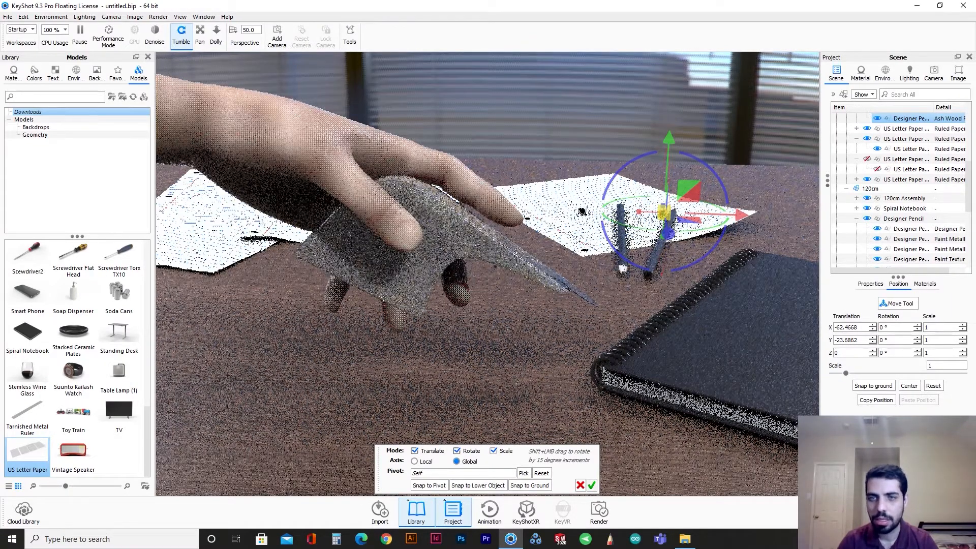
{"action": "scroll", "coordinate": [833, 245], "scroll_direction": "up", "scroll_amount": 1}
{"action": "left_click", "coordinate": [586, 487]}
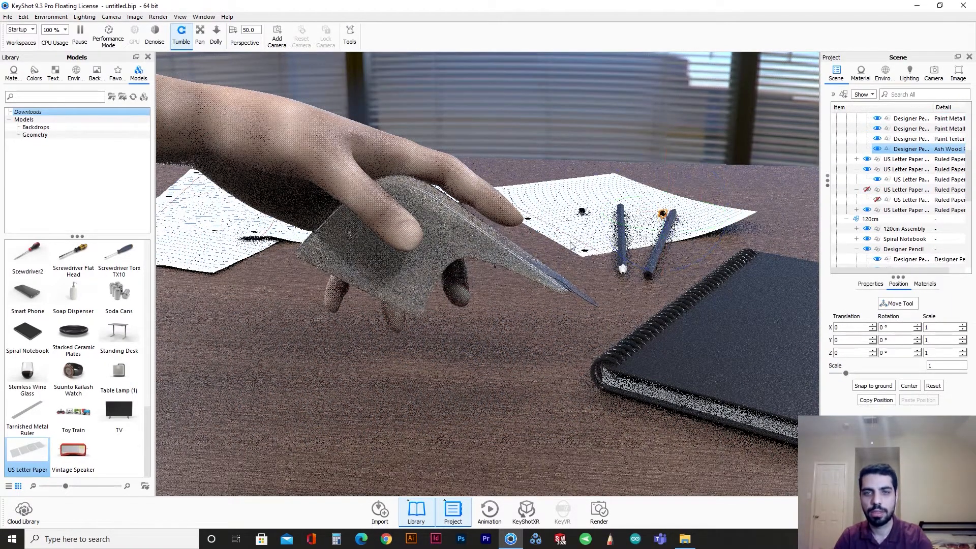
Hide the stray Ash Wood parts of both Designer Pencil models lying on the paper sheet
{"action": "left_click", "coordinate": [877, 149]}
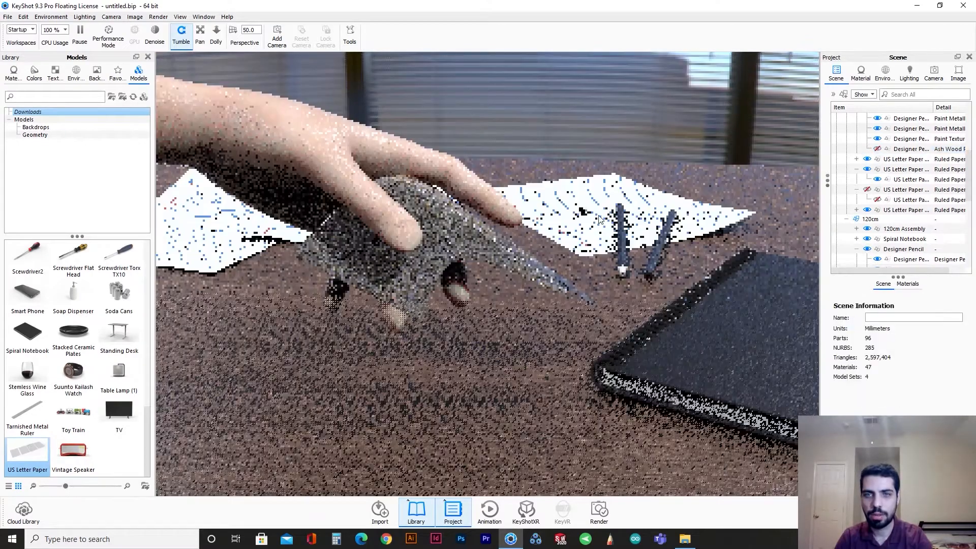
{"action": "left_click", "coordinate": [583, 211]}
{"action": "left_click", "coordinate": [877, 259]}
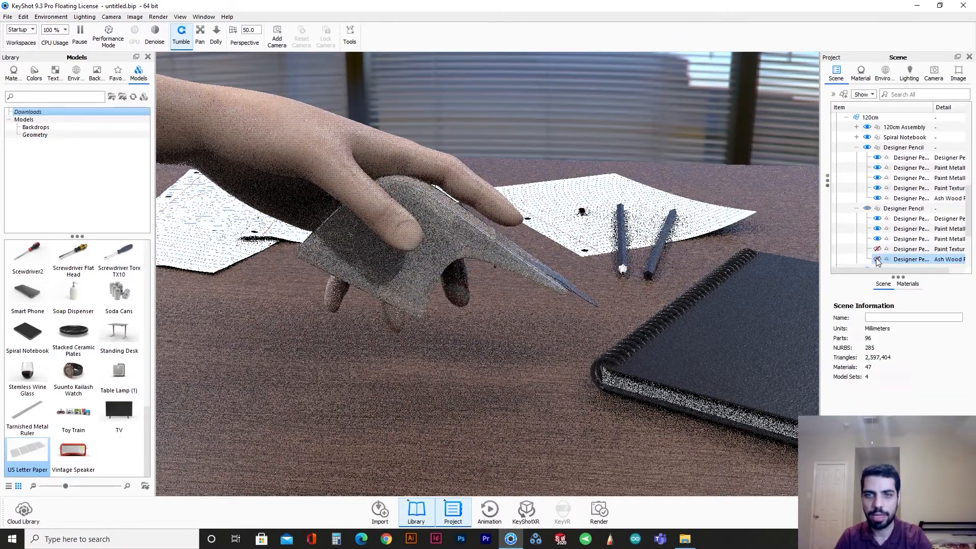
Select Tape_Dispencer and Hand Far Reach together, move them slightly back across the desk towards the windows and accept
{"action": "mouse_move", "coordinate": [669, 352]}
{"action": "left_mouse_down"}
{"action": "mouse_move", "coordinate": [691, 340]}
{"action": "mouse_move", "coordinate": [634, 336]}
{"action": "left_mouse_up"}
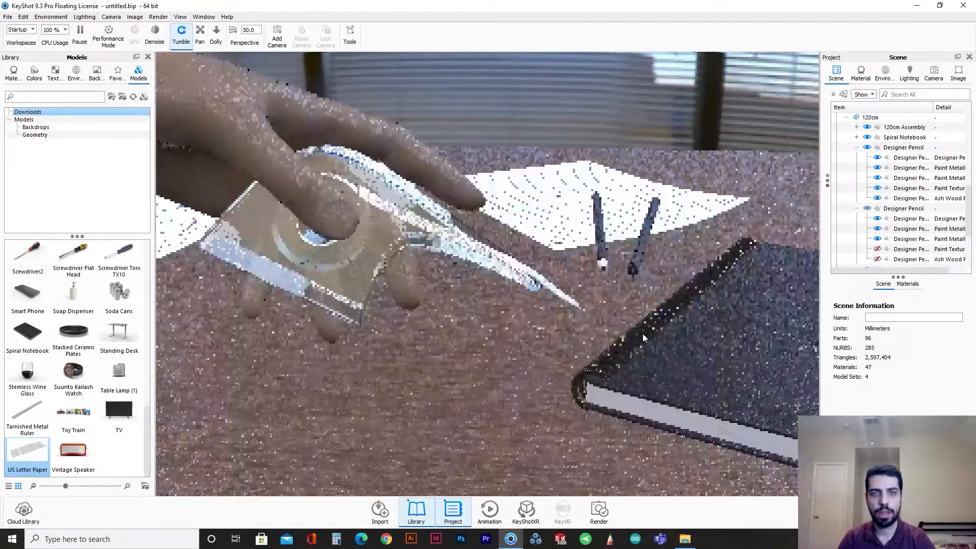
{"action": "left_click", "coordinate": [612, 382]}
{"action": "middle_click_drag", "start_coordinate": [612, 381], "coordinate": [664, 394]}
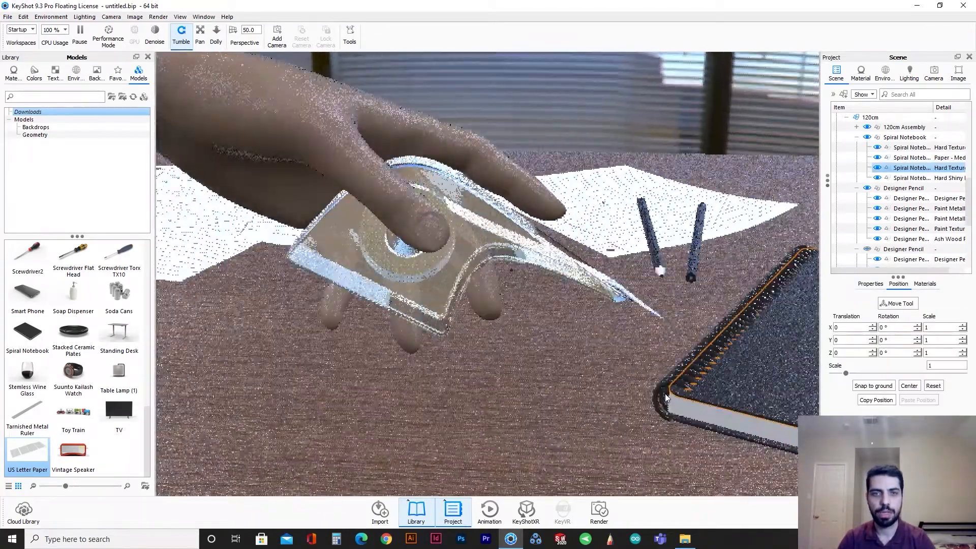
{"action": "scroll", "coordinate": [620, 396], "scroll_direction": "up", "scroll_amount": 1}
{"action": "scroll", "coordinate": [620, 397], "scroll_direction": "down", "scroll_amount": 1}
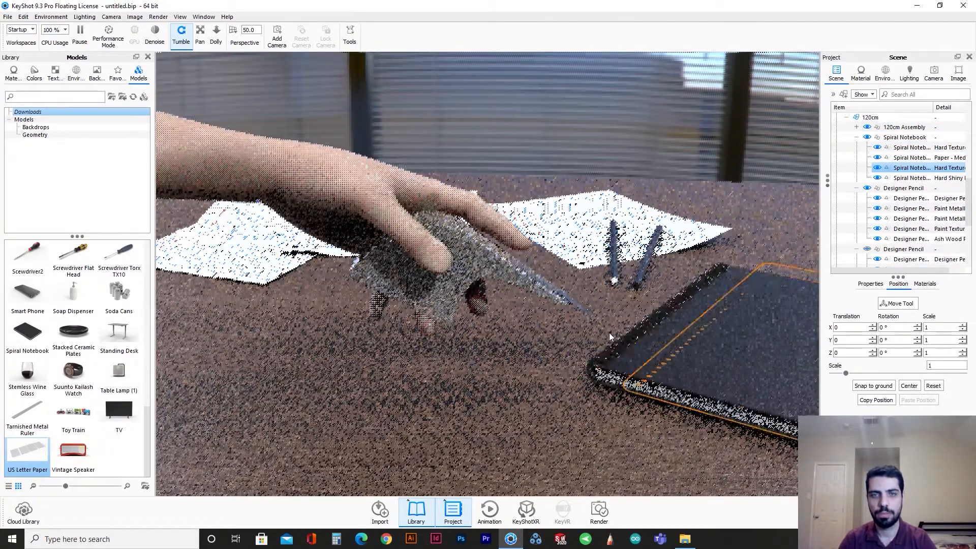
{"action": "scroll", "coordinate": [898, 185], "scroll_direction": "up", "scroll_amount": 2}
{"action": "scroll", "coordinate": [899, 177], "scroll_direction": "up", "scroll_amount": 7}
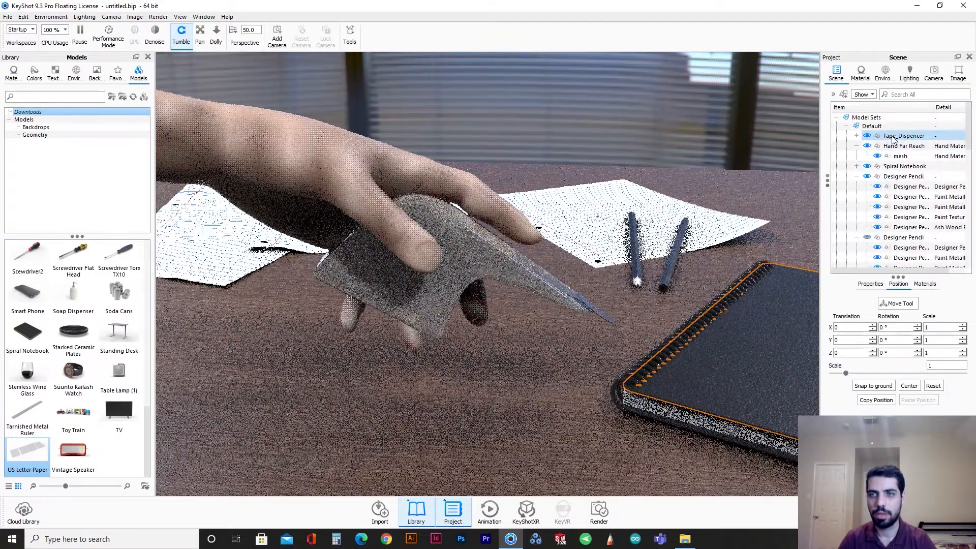
{"action": "left_click", "coordinate": [895, 138]}
{"action": "left_click", "coordinate": [909, 127]}
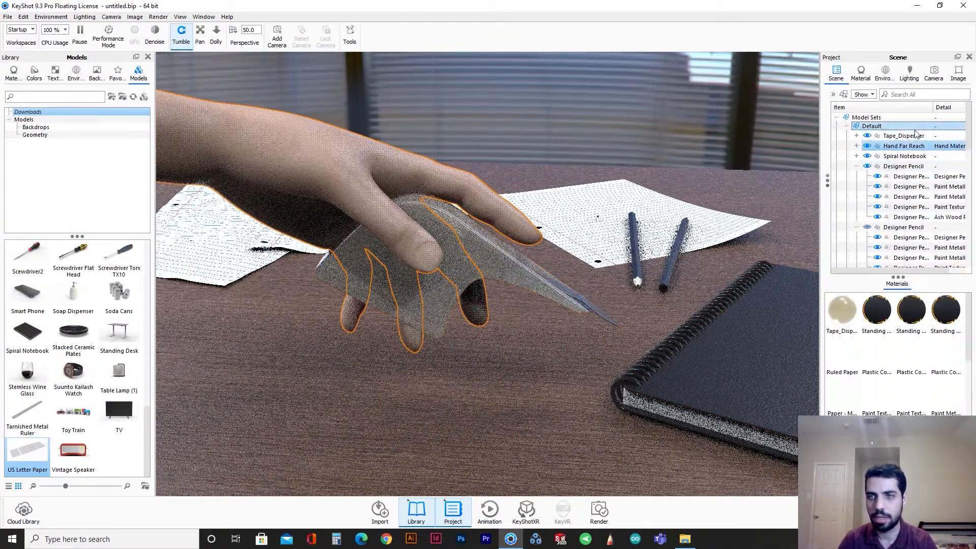
{"action": "left_click", "coordinate": [898, 284]}
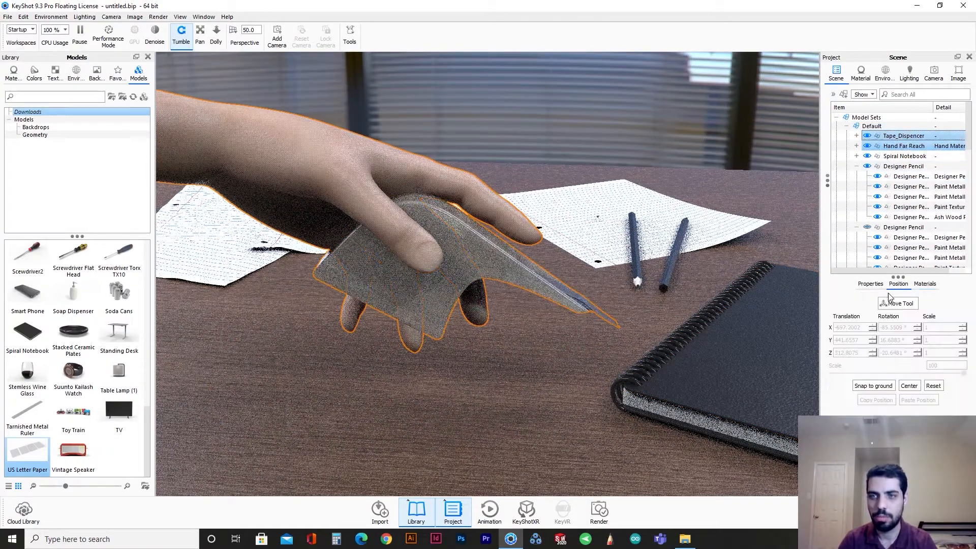
{"action": "left_click", "coordinate": [896, 303]}
{"action": "scroll", "coordinate": [581, 377], "scroll_direction": "down", "scroll_amount": 5}
{"action": "left_click_drag", "start_coordinate": [577, 379], "coordinate": [510, 422]}
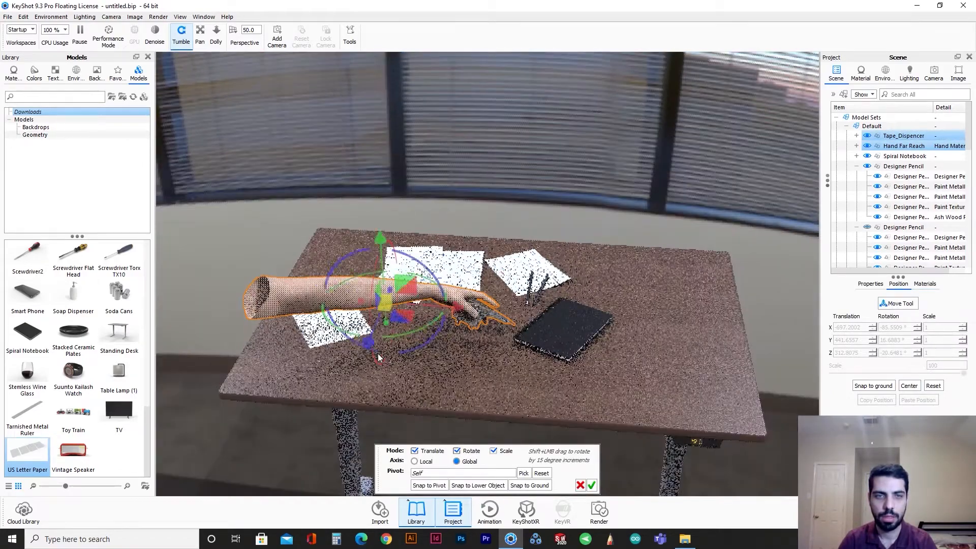
{"action": "left_click_drag", "start_coordinate": [371, 335], "coordinate": [562, 416]}
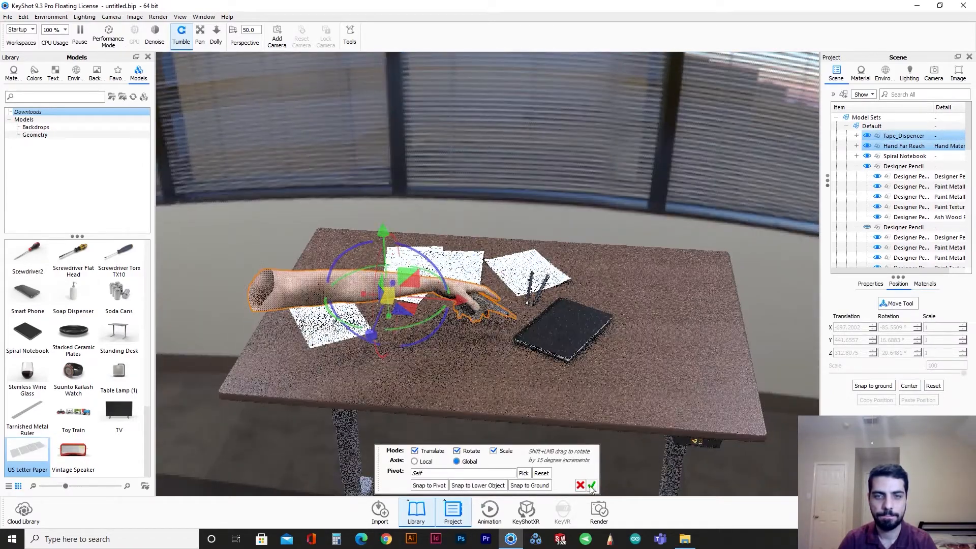
{"action": "left_click", "coordinate": [591, 485]}
Add a new camera for the close-up of the hand and dispenser and set its focal length to 40 mm
{"action": "scroll", "coordinate": [545, 325], "scroll_direction": "up", "scroll_amount": 4}
{"action": "left_click_drag", "start_coordinate": [543, 311], "coordinate": [549, 287]}
{"action": "scroll", "coordinate": [549, 288], "scroll_direction": "up", "scroll_amount": 6}
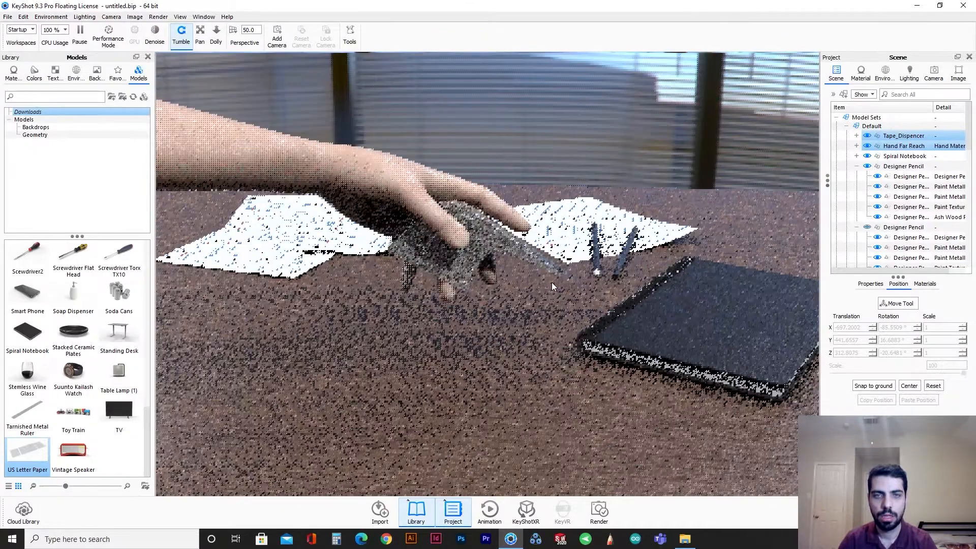
{"action": "scroll", "coordinate": [549, 287], "scroll_direction": "down", "scroll_amount": 2}
{"action": "scroll", "coordinate": [548, 287], "scroll_direction": "up", "scroll_amount": 2}
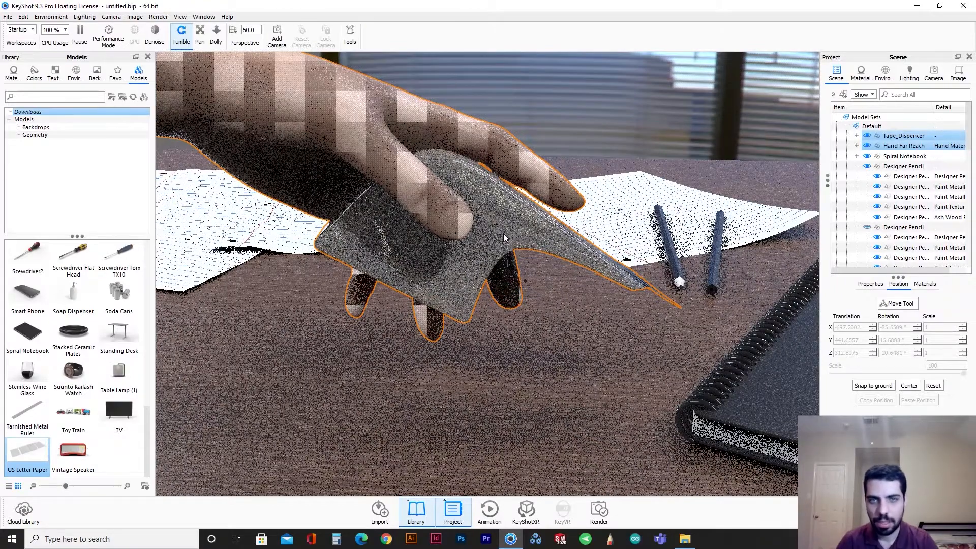
{"action": "left_click", "coordinate": [934, 73]}
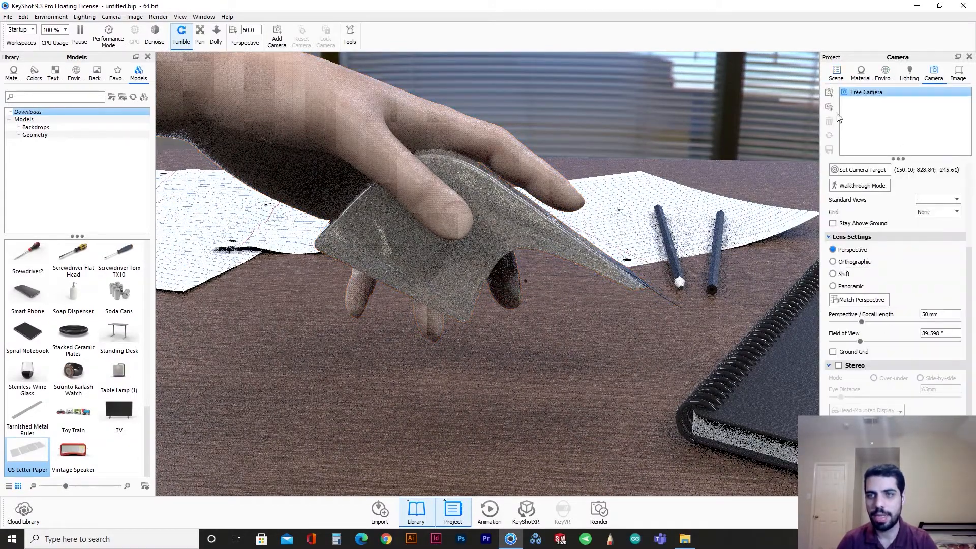
{"action": "left_click_drag", "start_coordinate": [942, 314], "coordinate": [901, 315]}
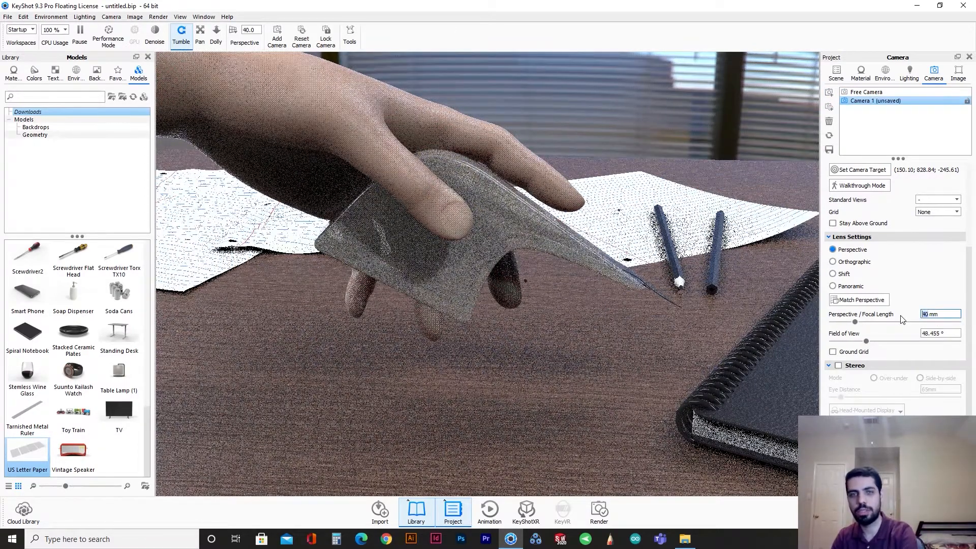
Rotate the office desk environment to 260° so the window background shifts behind the hand
{"action": "scroll", "coordinate": [672, 360], "scroll_direction": "down", "scroll_amount": 4}
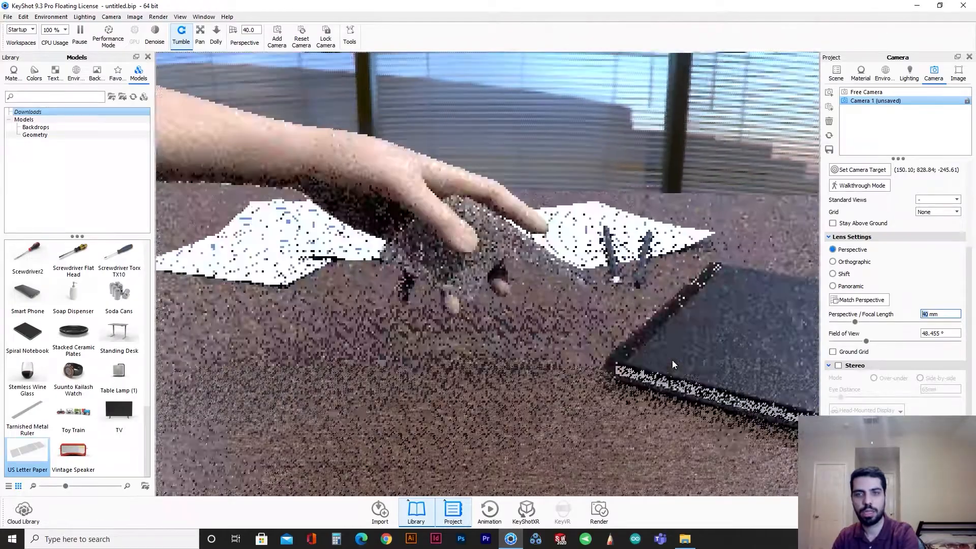
{"action": "scroll", "coordinate": [609, 356], "scroll_direction": "up", "scroll_amount": 2}
{"action": "left_click_drag", "start_coordinate": [608, 356], "coordinate": [614, 406]}
{"action": "scroll", "coordinate": [587, 407], "scroll_direction": "down", "scroll_amount": 4}
{"action": "left_click", "coordinate": [885, 74]}
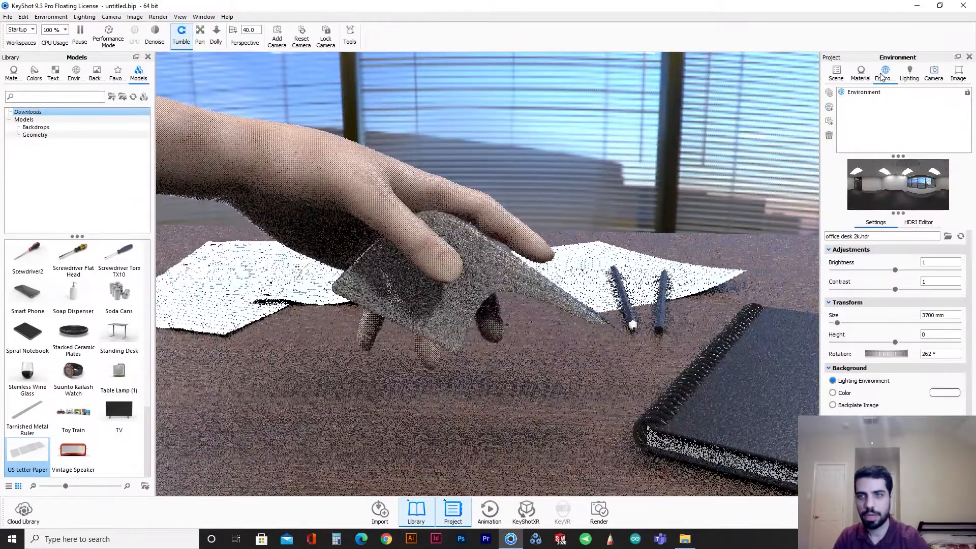
{"action": "left_click_drag", "start_coordinate": [876, 354], "coordinate": [883, 353]}
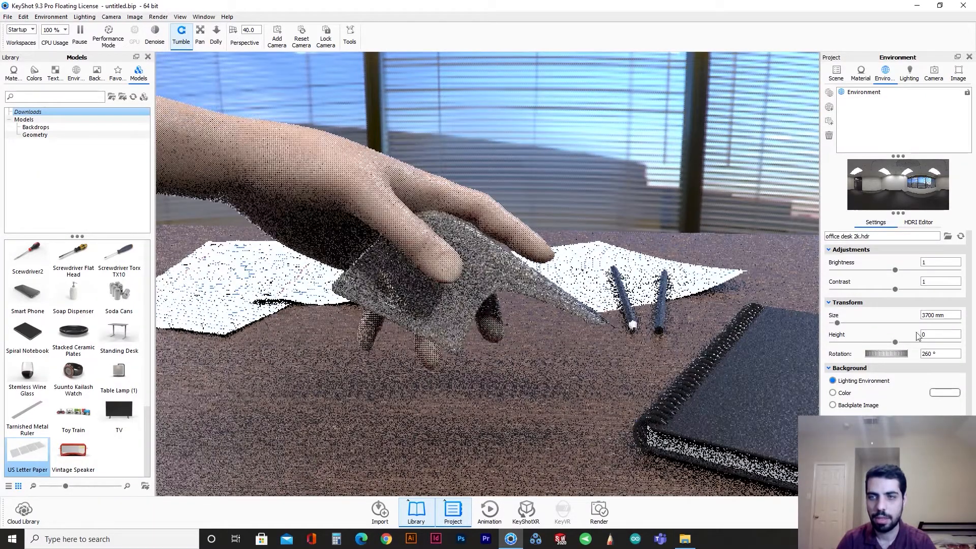
Try an environment size of 3000 mm and check how the whole room looks around the desk
{"action": "left_click", "coordinate": [926, 315]}
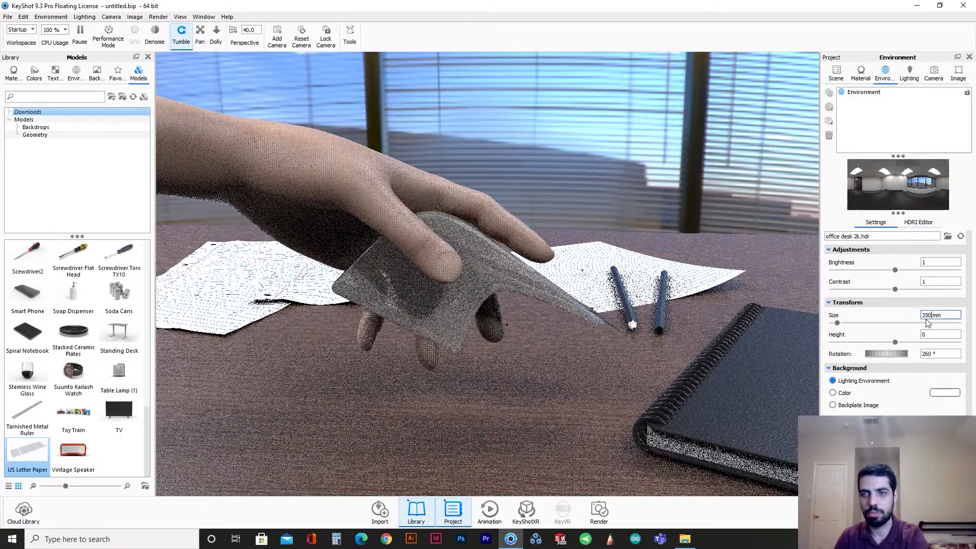
{"action": "left_click_drag", "start_coordinate": [931, 316], "coordinate": [926, 320]}
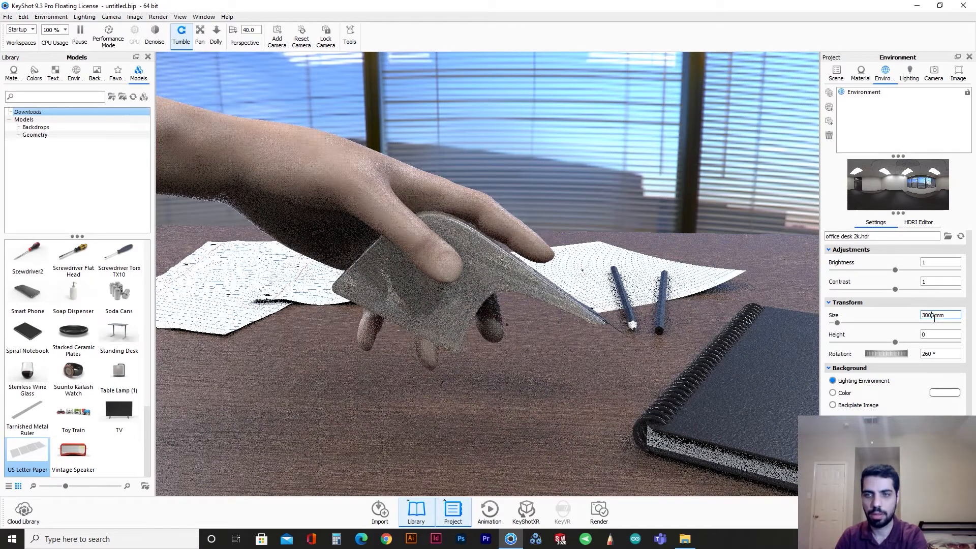
{"action": "key", "text": "Return"}
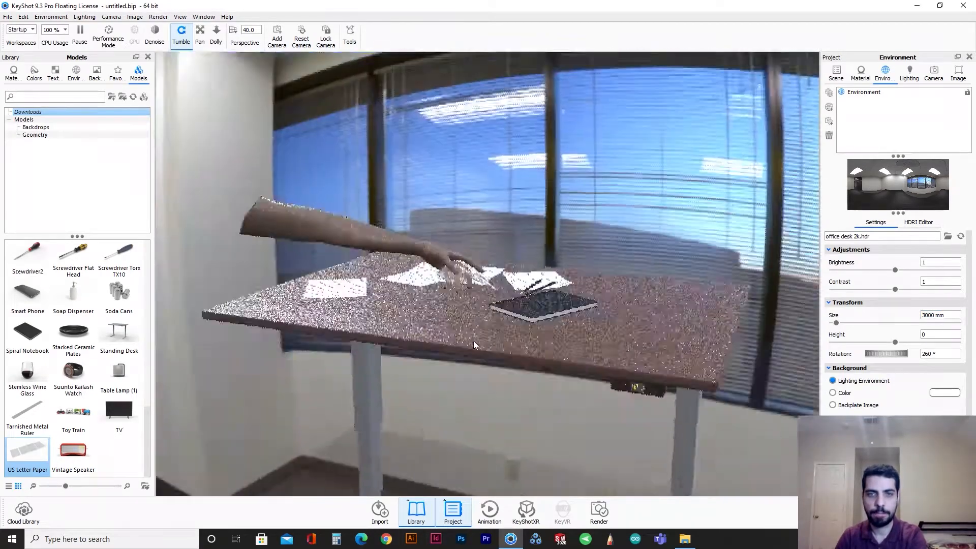
{"action": "left_click_drag", "start_coordinate": [474, 340], "coordinate": [574, 414]}
{"action": "scroll", "coordinate": [444, 350], "scroll_direction": "down", "scroll_amount": 5}
{"action": "scroll", "coordinate": [443, 350], "scroll_direction": "down", "scroll_amount": 5}
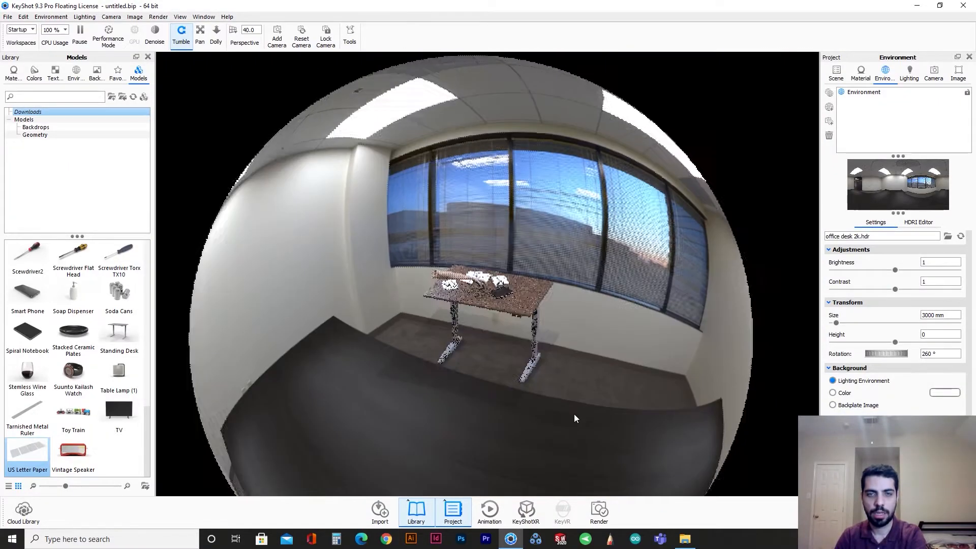
{"action": "scroll", "coordinate": [488, 270], "scroll_direction": "up", "scroll_amount": 5}
{"action": "scroll", "coordinate": [488, 274], "scroll_direction": "up", "scroll_amount": 5}
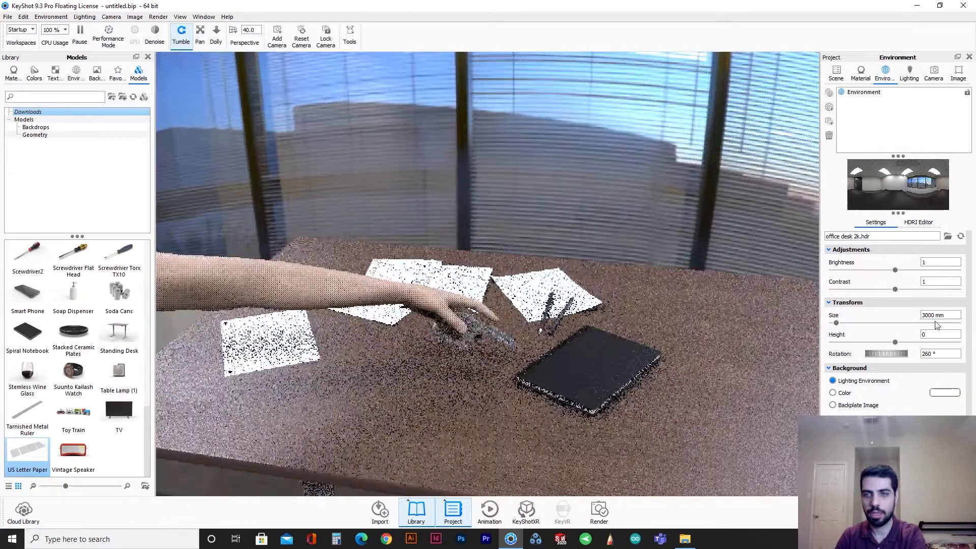
Set the environment size to 3500 mm
{"action": "double_click", "coordinate": [925, 317]}
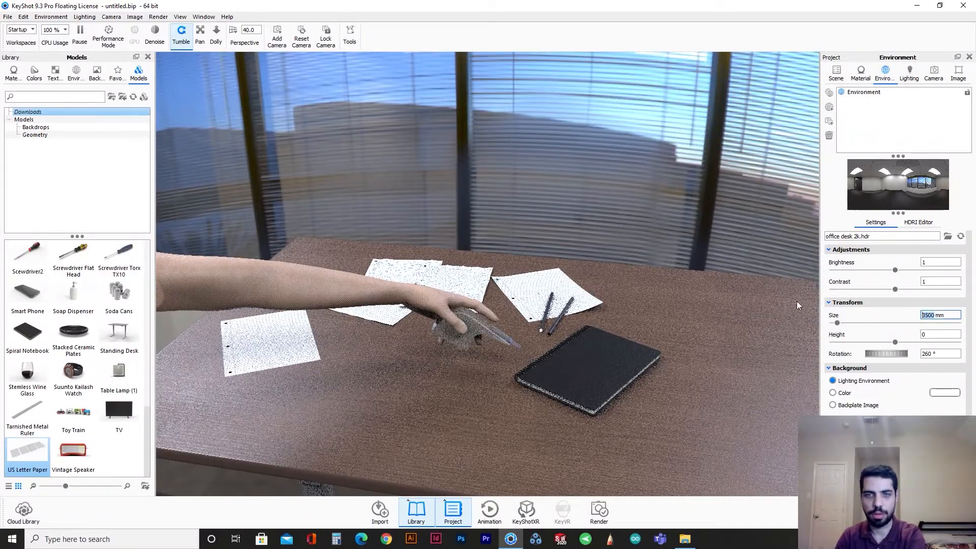
{"action": "scroll", "coordinate": [579, 366], "scroll_direction": "up", "scroll_amount": 5}
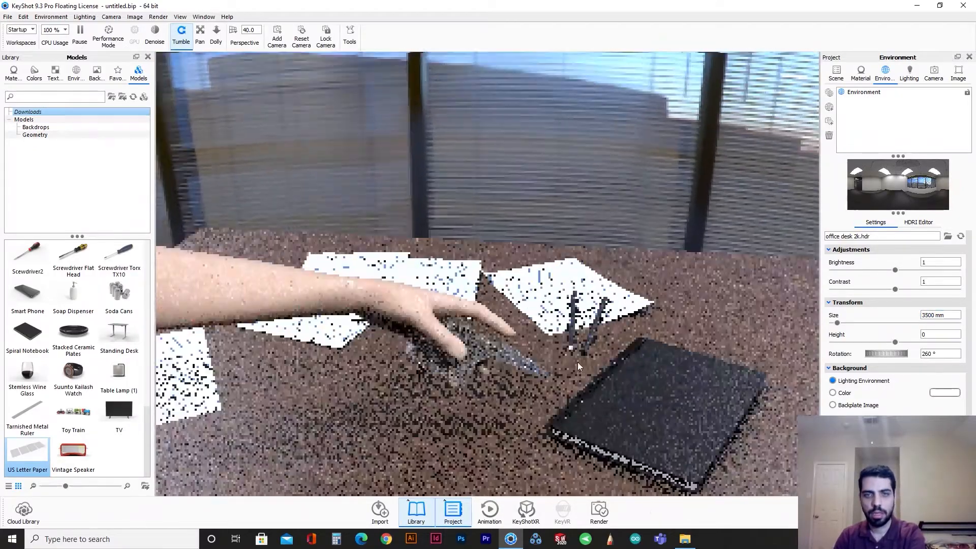
{"action": "scroll", "coordinate": [618, 351], "scroll_direction": "up", "scroll_amount": 5}
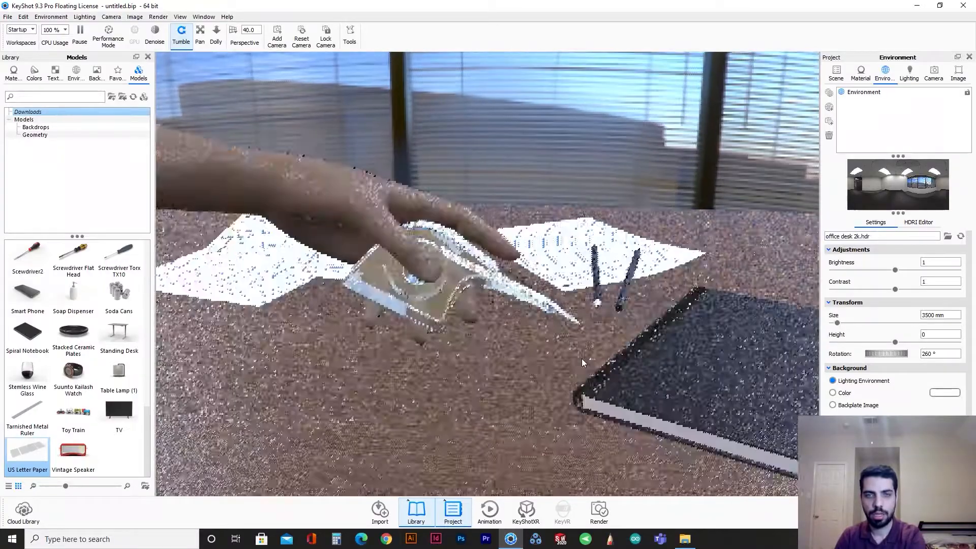
{"action": "scroll", "coordinate": [581, 358], "scroll_direction": "up", "scroll_amount": 4}
{"action": "scroll", "coordinate": [582, 358], "scroll_direction": "down", "scroll_amount": 4}
{"action": "mouse_move", "coordinate": [581, 358]}
{"action": "left_mouse_down"}
{"action": "mouse_move", "coordinate": [603, 348]}
{"action": "mouse_move", "coordinate": [574, 341]}
{"action": "left_mouse_up"}
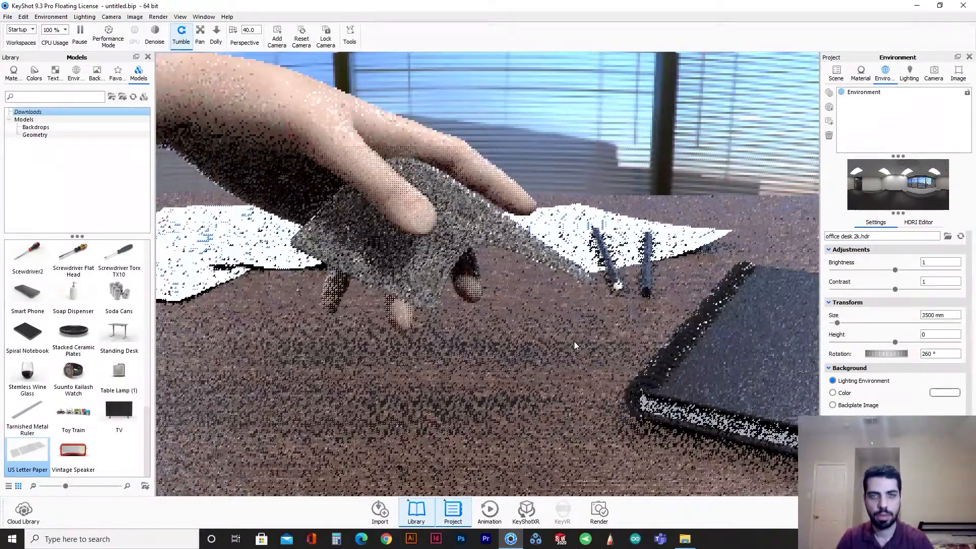
Move the Tape_Dispencer and Hand Far Reach models together slightly across the desk and accept the new position
{"action": "left_click", "coordinate": [494, 200]}
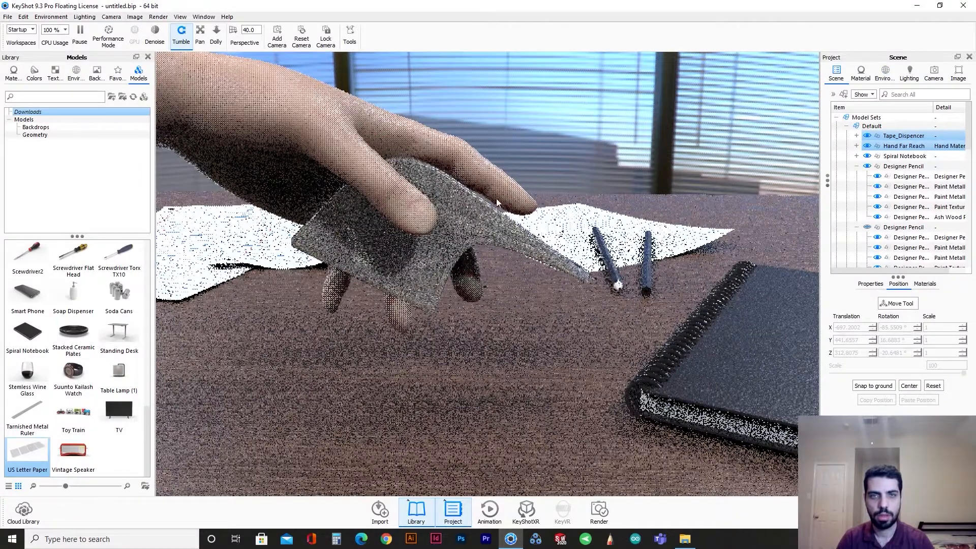
{"action": "left_click", "coordinate": [899, 304]}
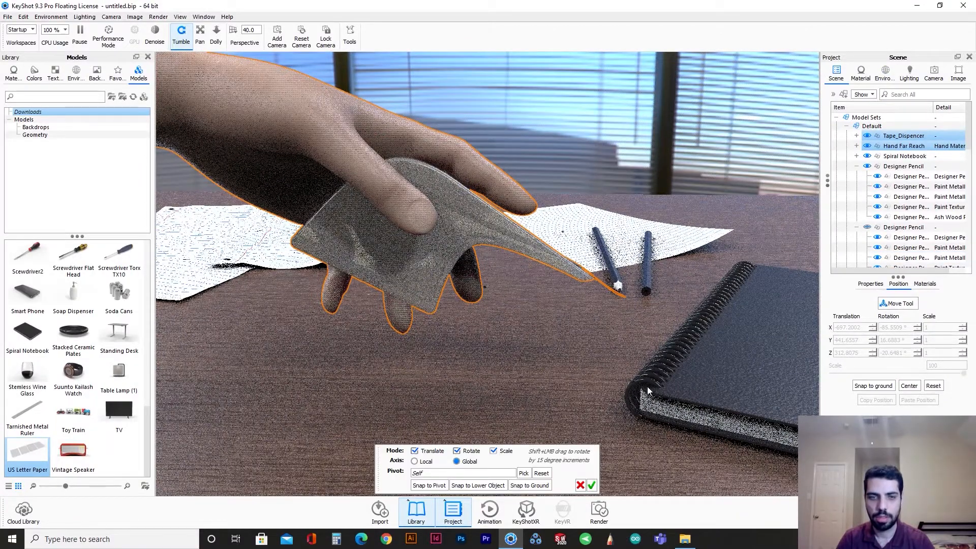
{"action": "scroll", "coordinate": [648, 386], "scroll_direction": "down", "scroll_amount": 10}
{"action": "left_click_drag", "start_coordinate": [455, 244], "coordinate": [448, 241]}
{"action": "left_click", "coordinate": [591, 485]}
{"action": "scroll", "coordinate": [554, 278], "scroll_direction": "up", "scroll_amount": 5}
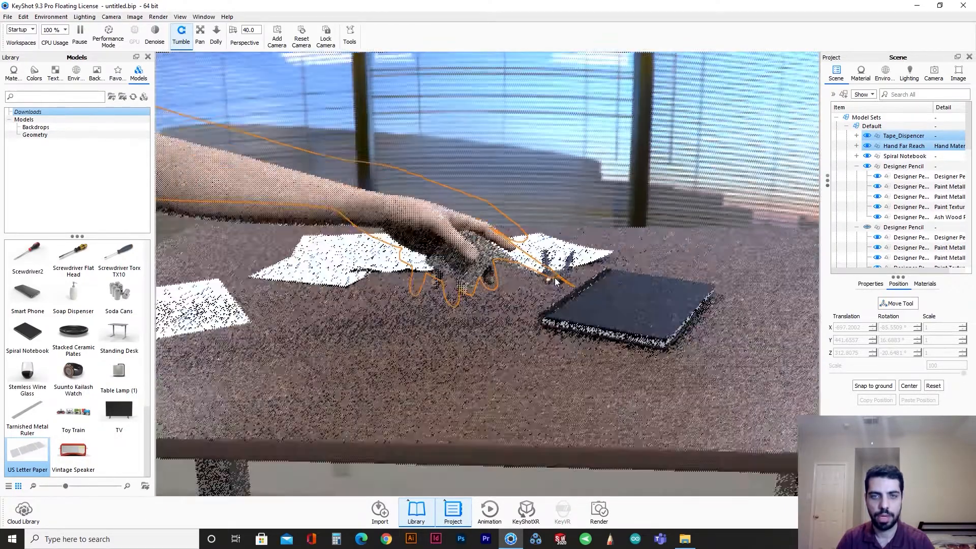
{"action": "scroll", "coordinate": [559, 300], "scroll_direction": "up", "scroll_amount": 8}
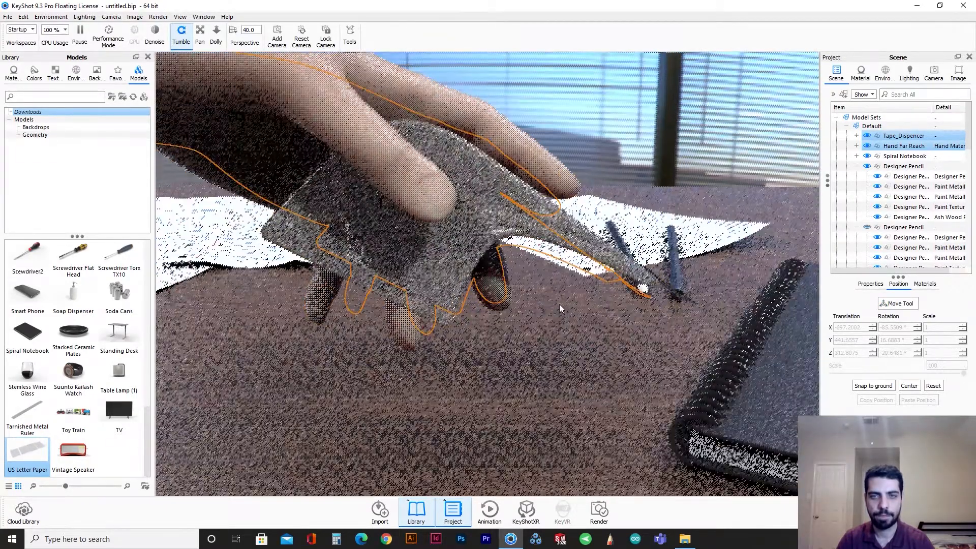
Lower the Tape_Dispencer and Hand Far Reach models together slightly toward the desk and accept the new position
{"action": "left_click_drag", "start_coordinate": [559, 305], "coordinate": [581, 322]}
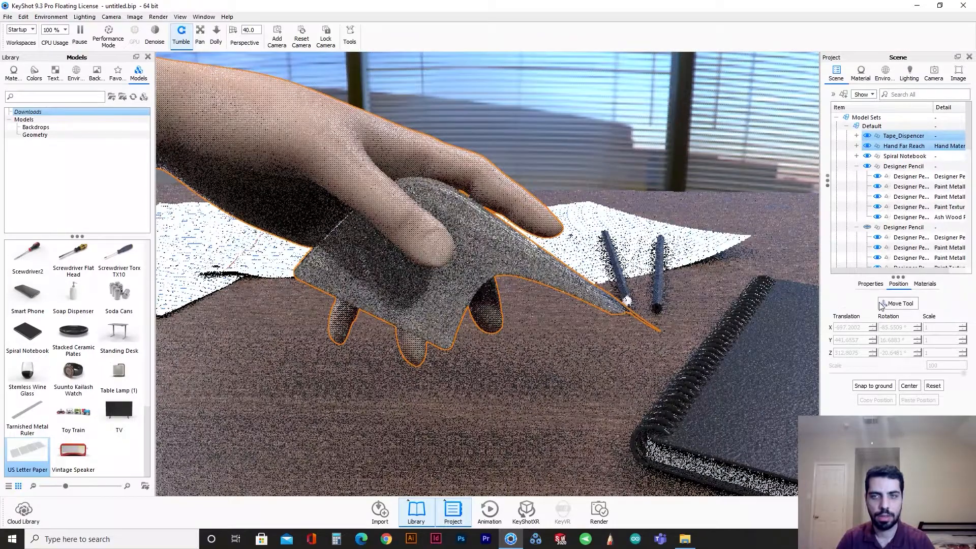
{"action": "left_click", "coordinate": [896, 304]}
{"action": "scroll", "coordinate": [449, 325], "scroll_direction": "down", "scroll_amount": 10}
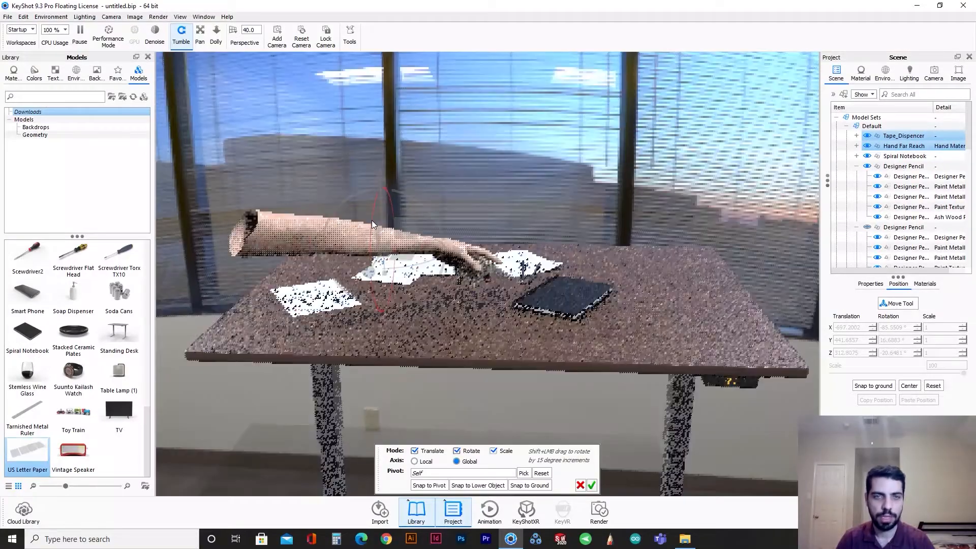
{"action": "scroll", "coordinate": [543, 291], "scroll_direction": "up", "scroll_amount": 6}
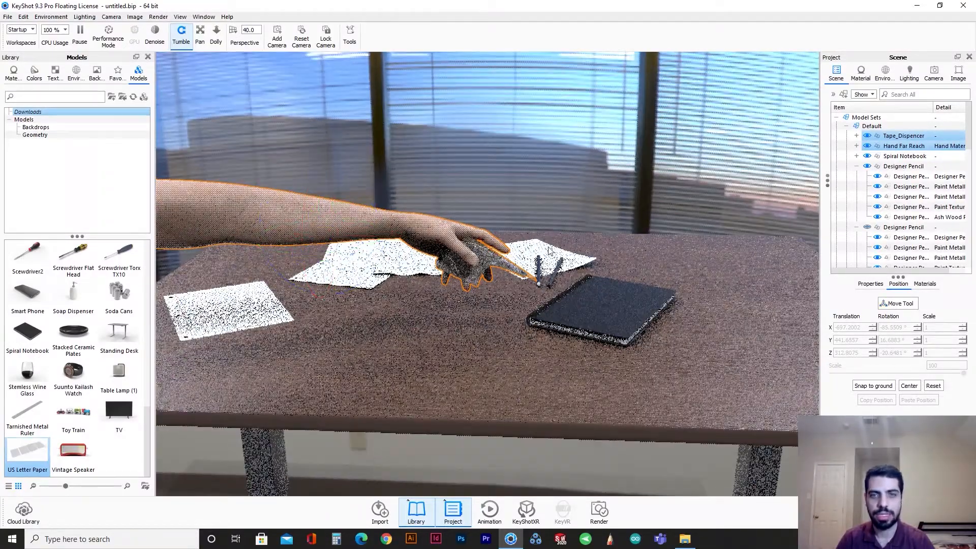
{"action": "scroll", "coordinate": [604, 325], "scroll_direction": "up", "scroll_amount": 4}
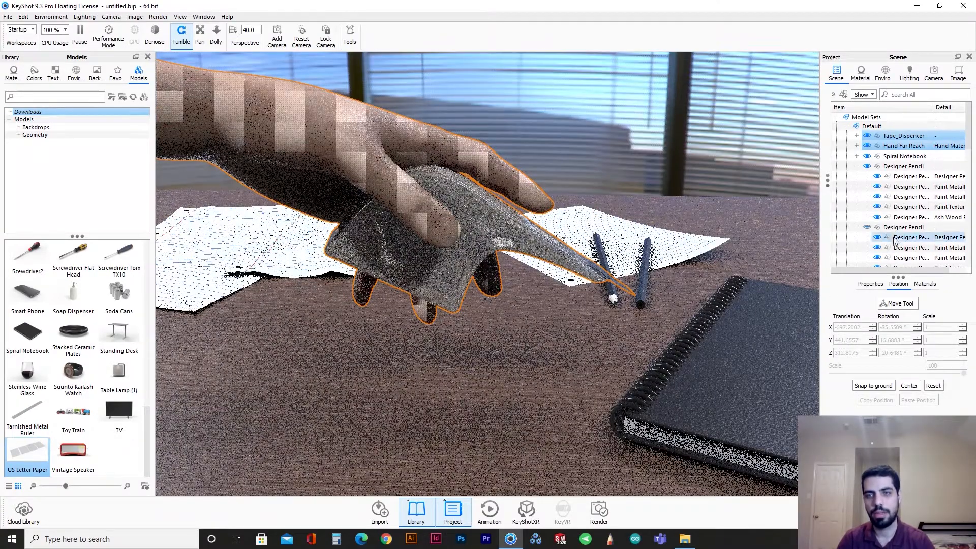
{"action": "left_click", "coordinate": [900, 303]}
{"action": "scroll", "coordinate": [391, 194], "scroll_direction": "down", "scroll_amount": 8}
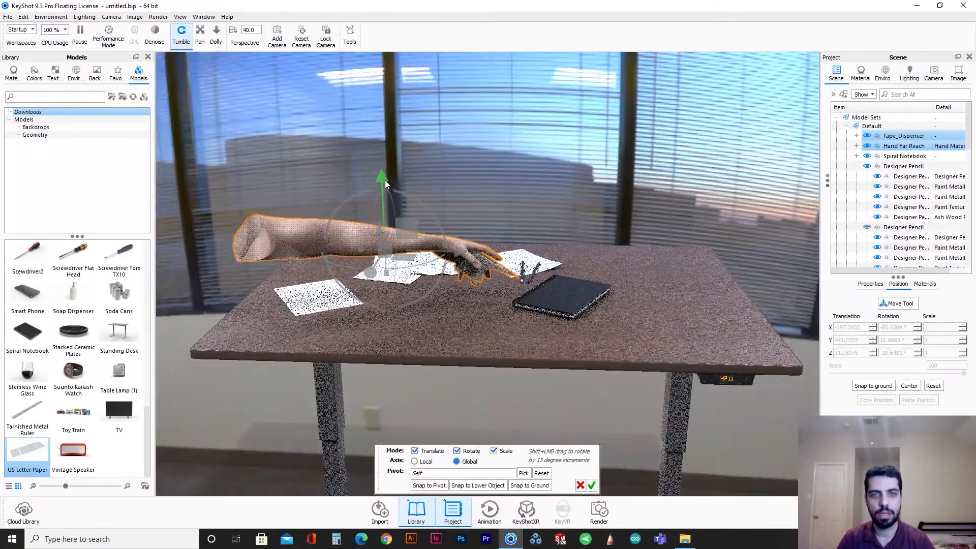
{"action": "left_click", "coordinate": [591, 485]}
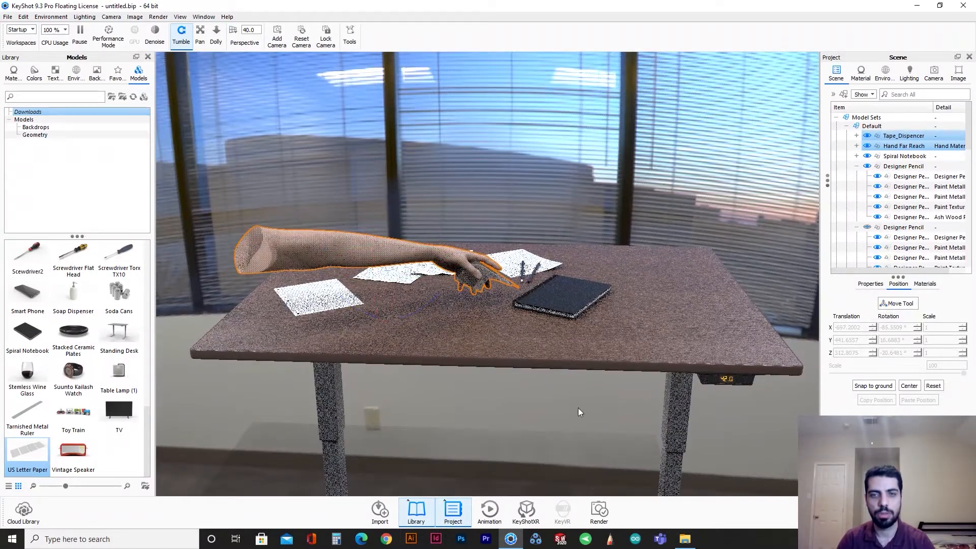
Frame a close-up of the hand in Camera 1, set its focal point on the tape dispenser and save the camera
{"action": "scroll", "coordinate": [574, 305], "scroll_direction": "up", "scroll_amount": 5}
{"action": "scroll", "coordinate": [584, 330], "scroll_direction": "up", "scroll_amount": 5}
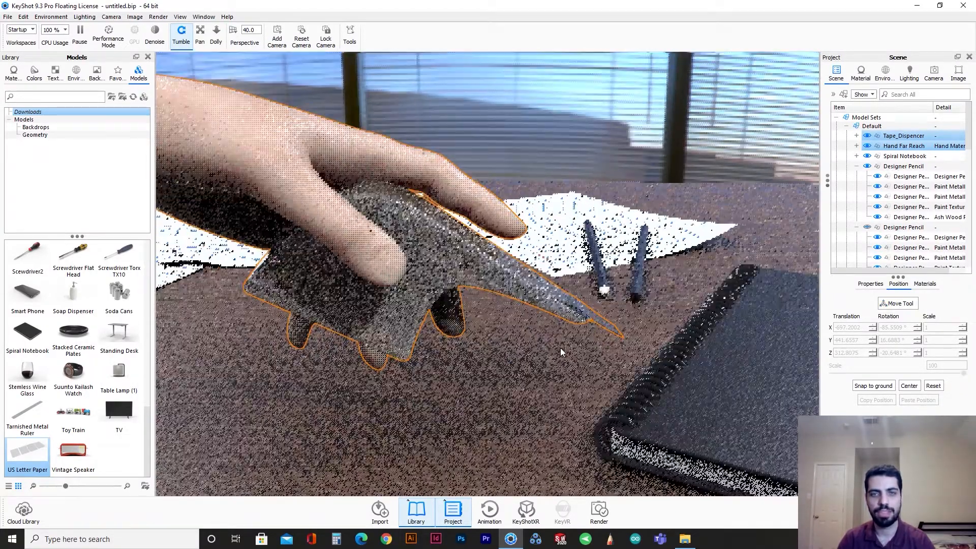
{"action": "scroll", "coordinate": [560, 347], "scroll_direction": "up", "scroll_amount": 3}
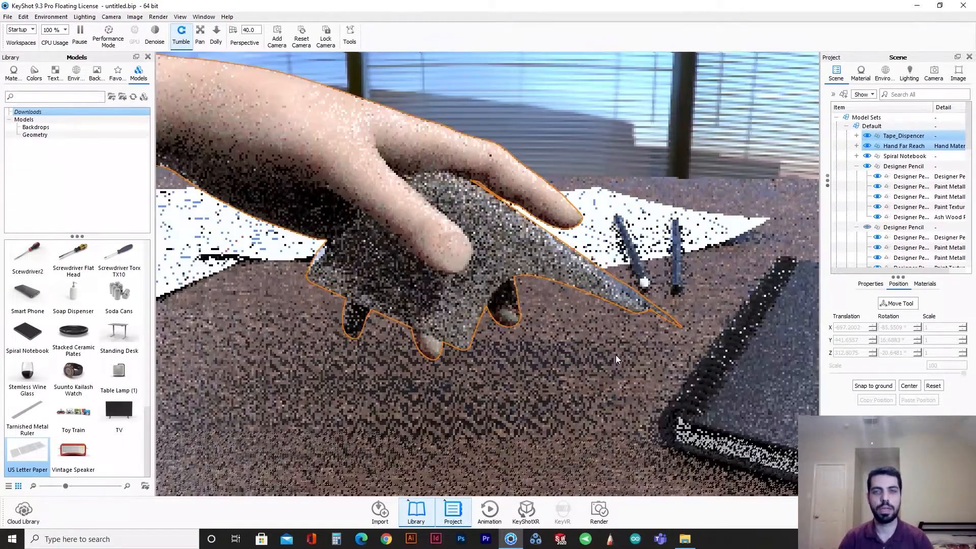
{"action": "middle_click_drag", "start_coordinate": [561, 343], "coordinate": [569, 342]}
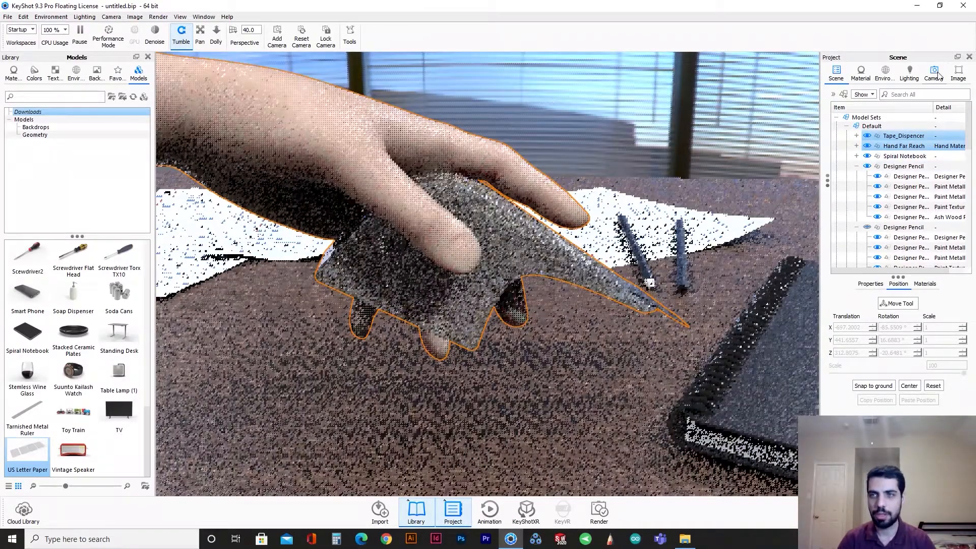
{"action": "left_click", "coordinate": [934, 74]}
{"action": "left_click", "coordinate": [838, 425]}
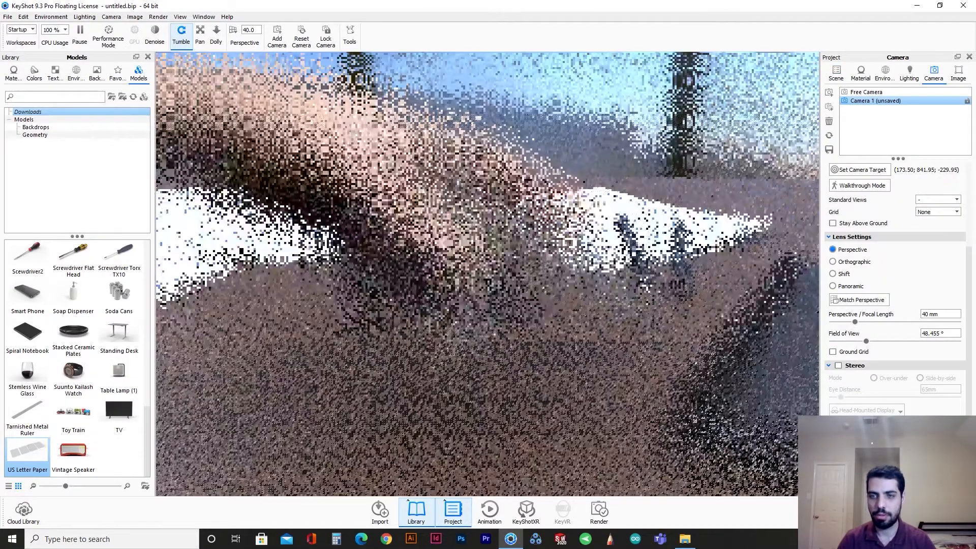
{"action": "left_click", "coordinate": [859, 440]}
{"action": "left_click", "coordinate": [497, 264]}
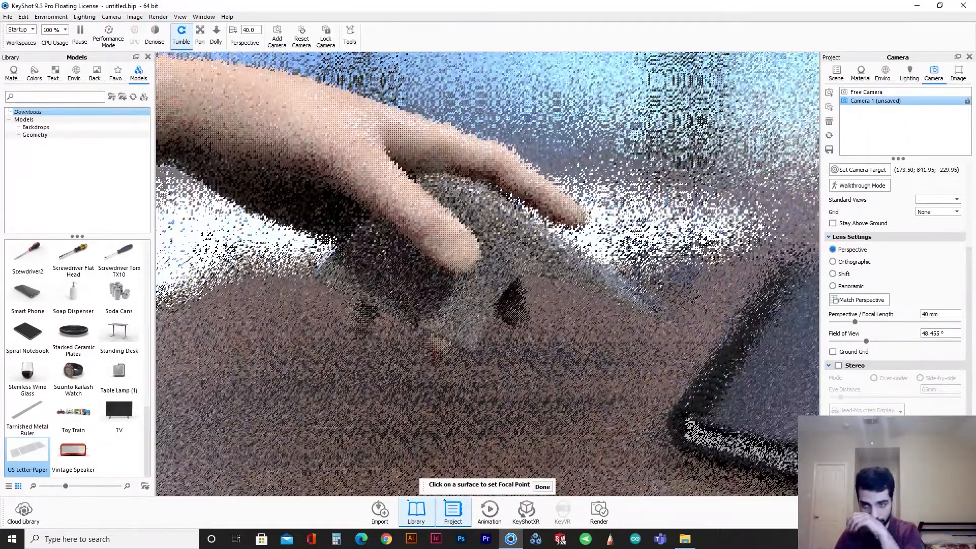
{"action": "left_click", "coordinate": [776, 465]}
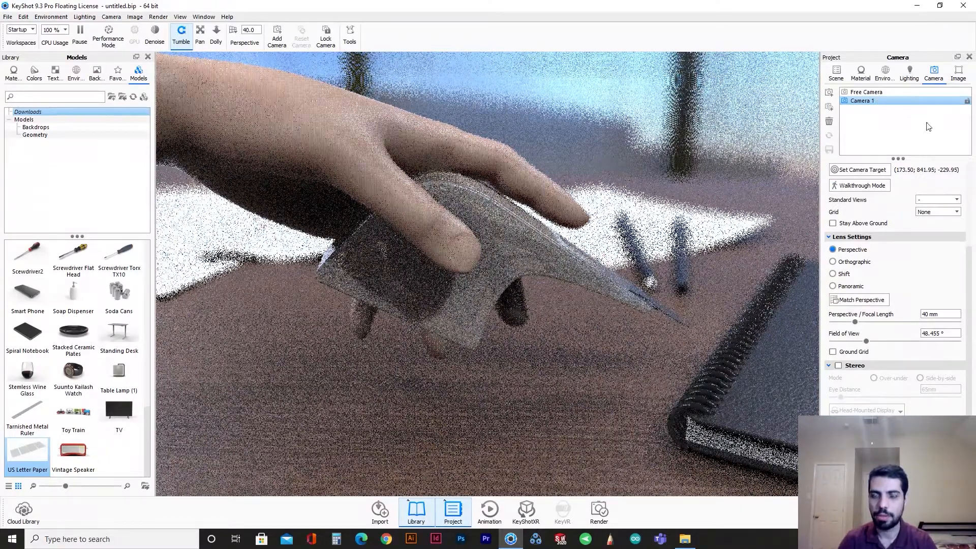
Set the environment brightness to 0.8 and add a circular light pin with its highlight on the tape dispenser
{"action": "left_click", "coordinate": [884, 73]}
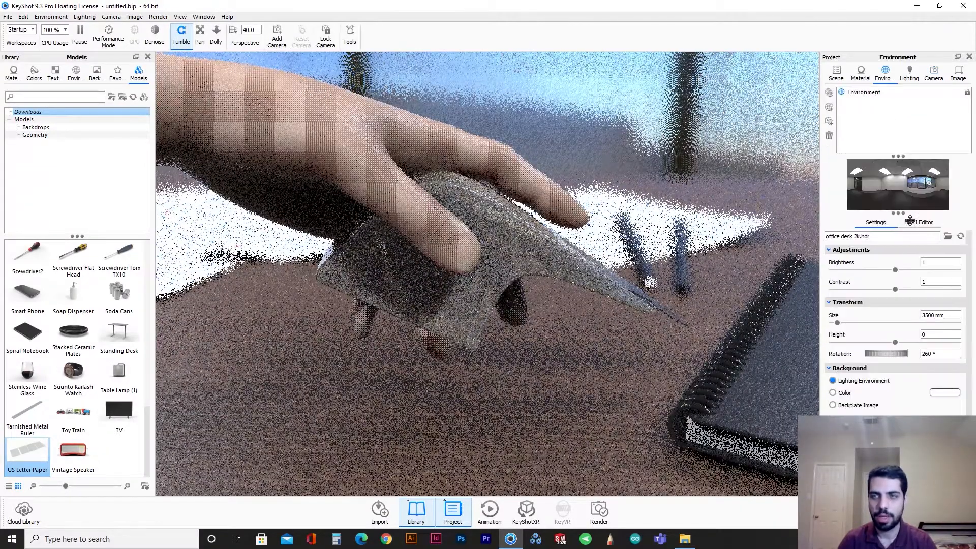
{"action": "type", "text": ".8"}
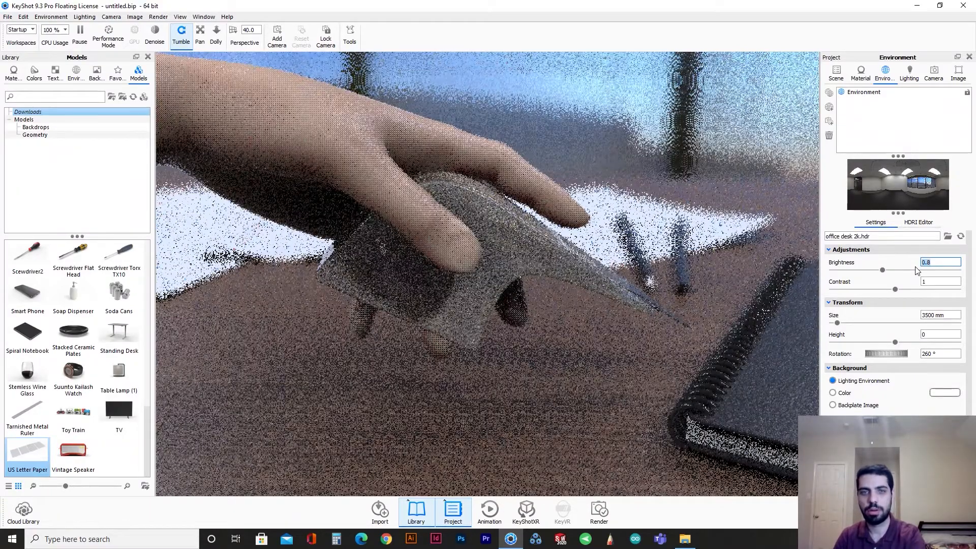
{"action": "left_click", "coordinate": [919, 222]}
{"action": "left_click", "coordinate": [854, 237]}
{"action": "left_click_drag", "start_coordinate": [634, 281], "coordinate": [518, 251]}
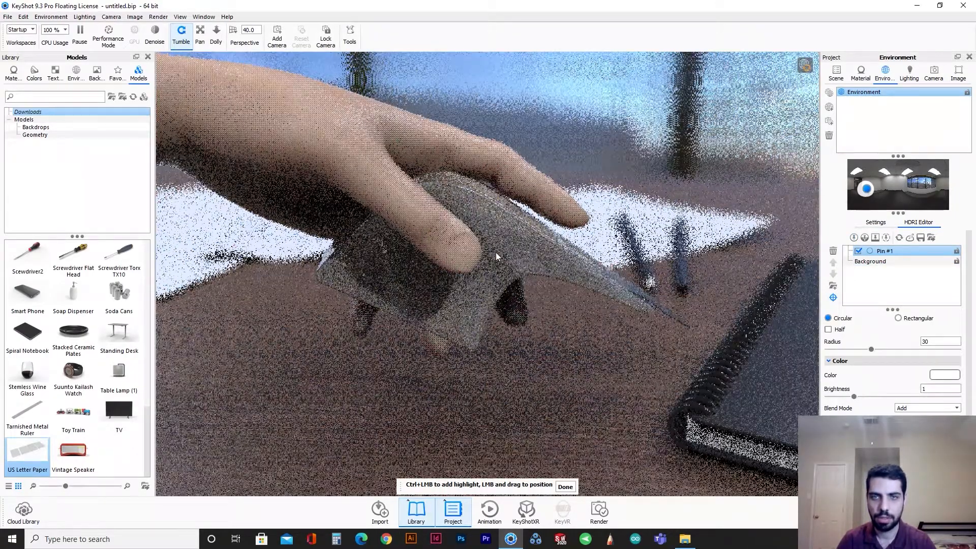
{"action": "left_click_drag", "start_coordinate": [496, 252], "coordinate": [483, 277]}
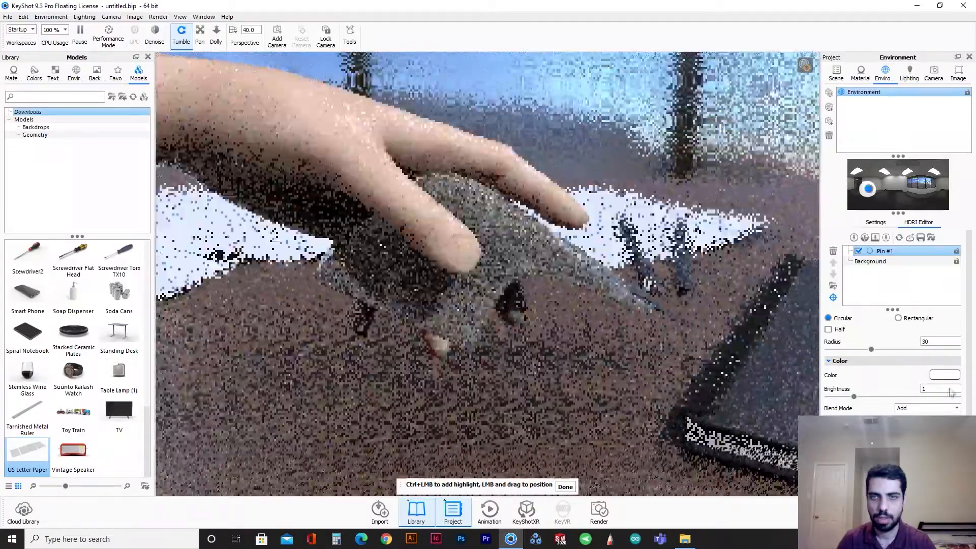
Set the light pin's brightness to 5 and aim its highlight around the middle of the tape dispenser
{"action": "left_click_drag", "start_coordinate": [936, 388], "coordinate": [903, 389]}
{"action": "type", "text": "5"}
{"action": "key", "text": "Return"}
{"action": "left_click_drag", "start_coordinate": [507, 251], "coordinate": [501, 267]}
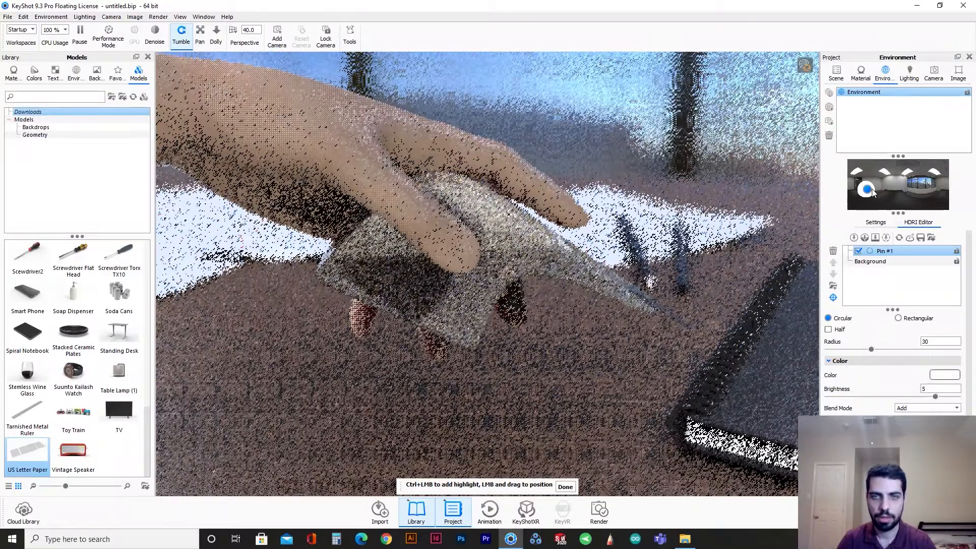
{"action": "left_click", "coordinate": [495, 263]}
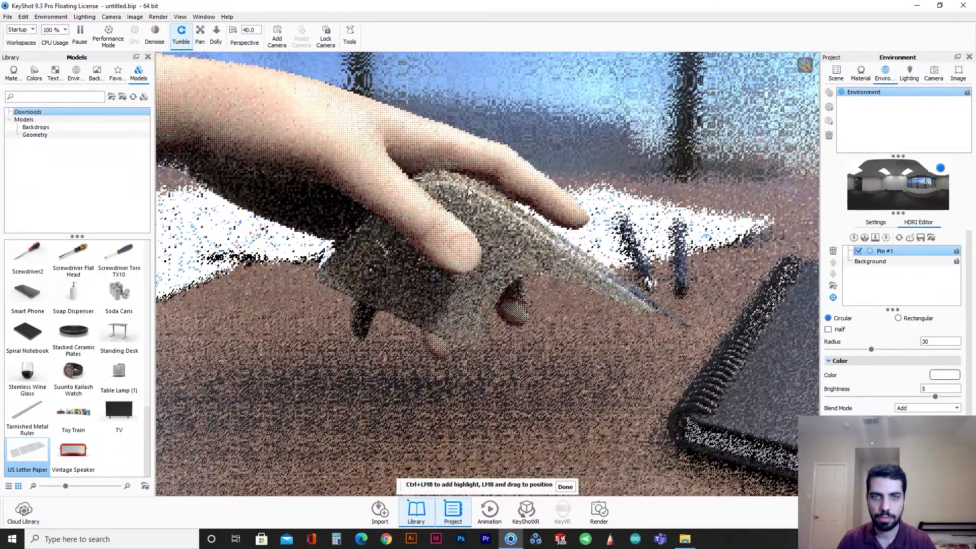
Reposition the light pin's highlight along the upper curved edge of the tape dispenser
{"action": "left_click", "coordinate": [459, 200]}
{"action": "left_click", "coordinate": [464, 188]}
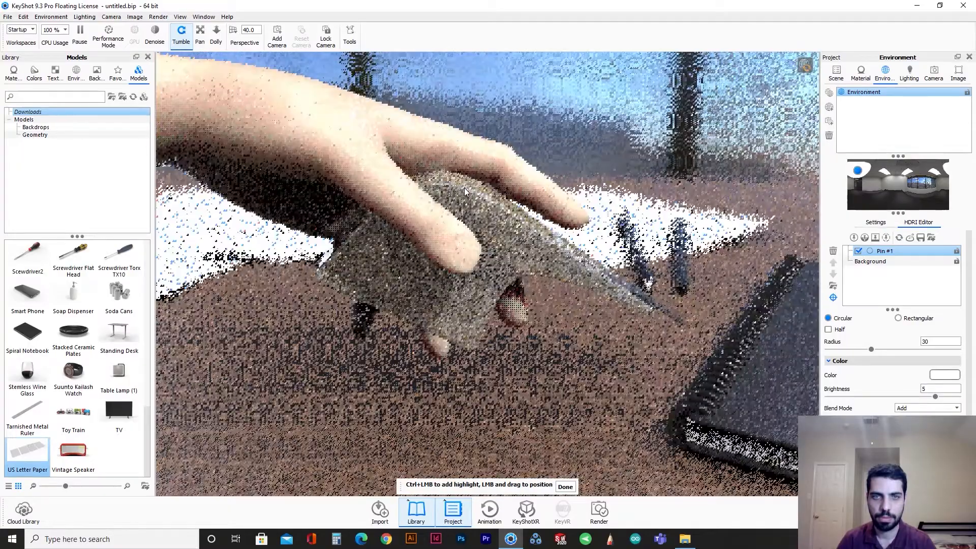
{"action": "left_click", "coordinate": [471, 194]}
{"action": "left_click", "coordinate": [461, 190]}
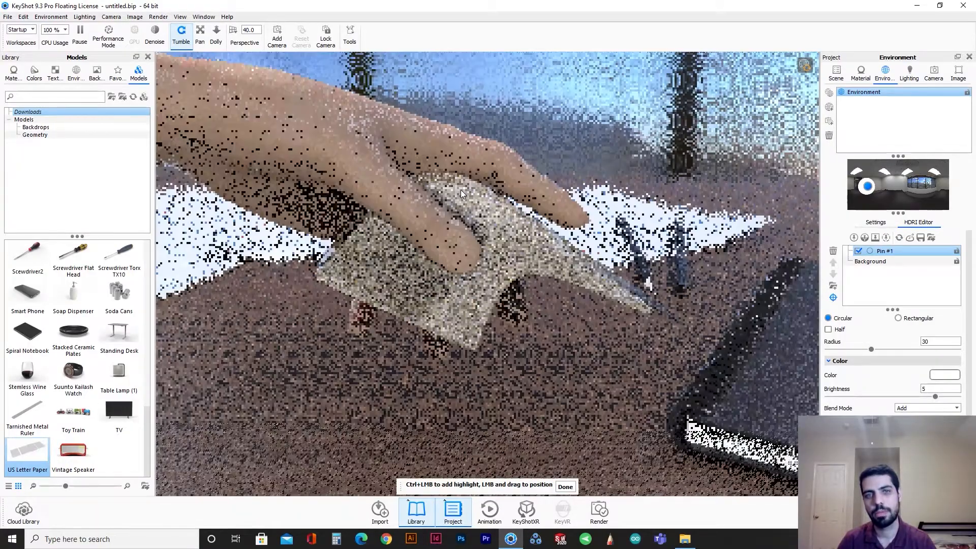
{"action": "left_click", "coordinate": [462, 185]}
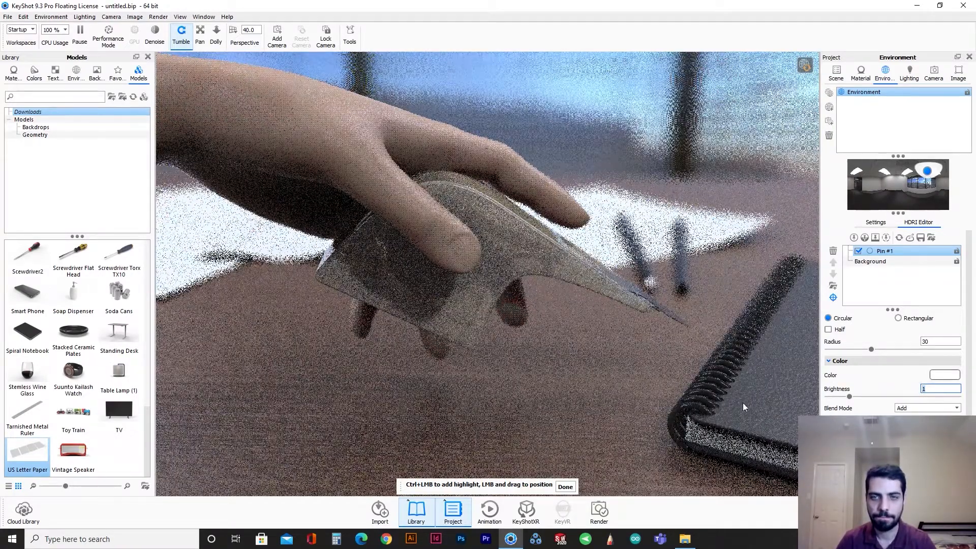
Lock Camera 1 to protect the close-up view of the hand and tape dispenser
{"action": "left_click", "coordinate": [933, 74]}
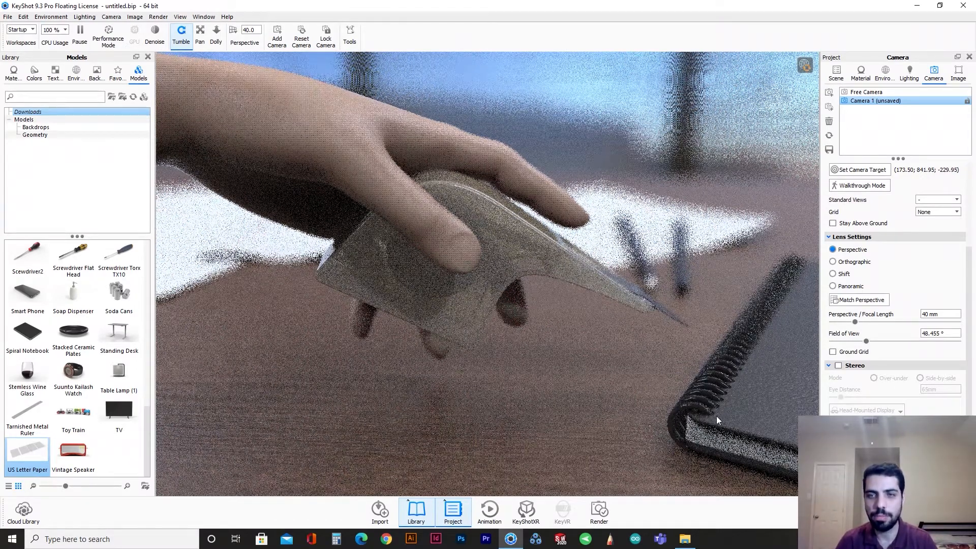
{"action": "left_click", "coordinate": [836, 74]}
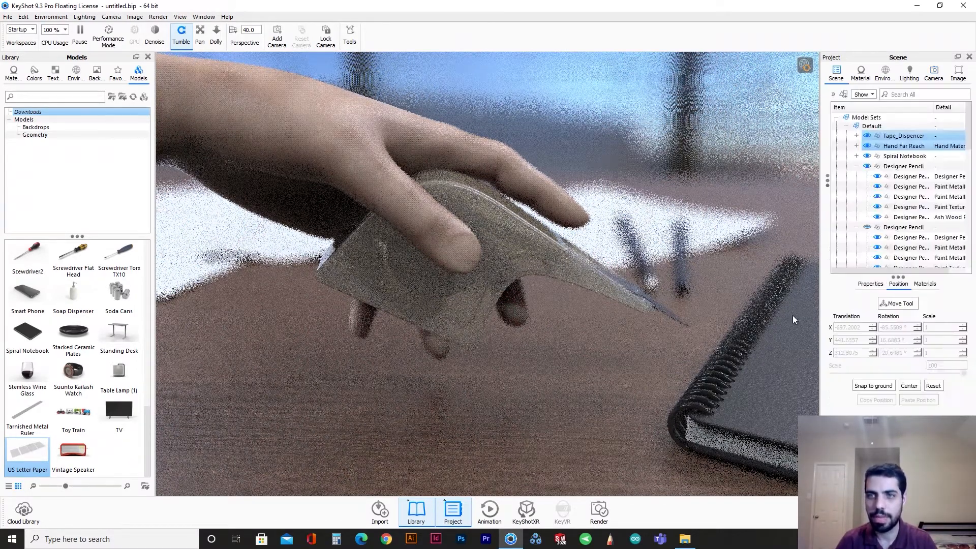
{"action": "left_click", "coordinate": [933, 75]}
{"action": "left_click", "coordinate": [967, 101]}
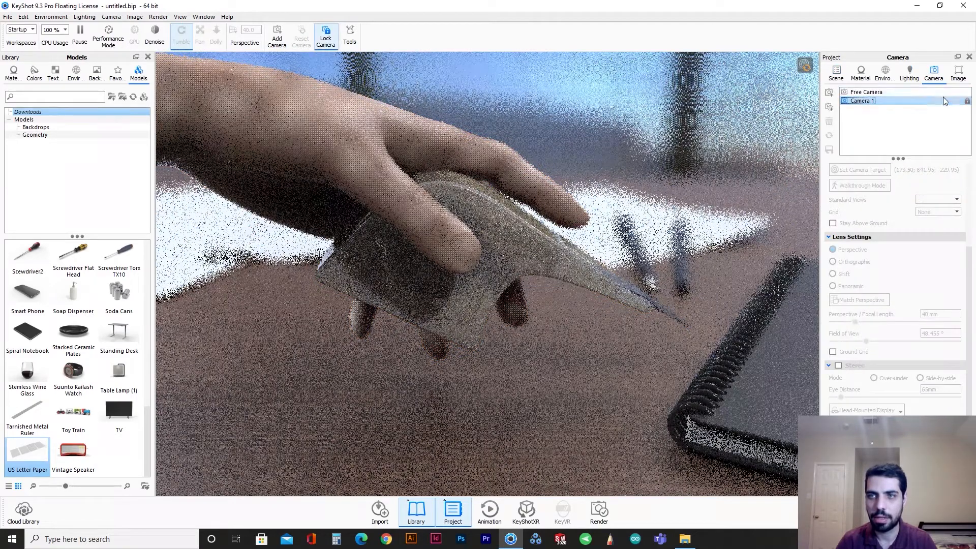
Switch to the Free Camera and rotate the 120cm model set's Spiral Notebook to about 0.6° around Y, accepting the move
{"action": "left_click", "coordinate": [927, 92]}
{"action": "left_click", "coordinate": [836, 75]}
{"action": "scroll", "coordinate": [703, 375], "scroll_direction": "down", "scroll_amount": 5}
{"action": "scroll", "coordinate": [621, 315], "scroll_direction": "down", "scroll_amount": 3}
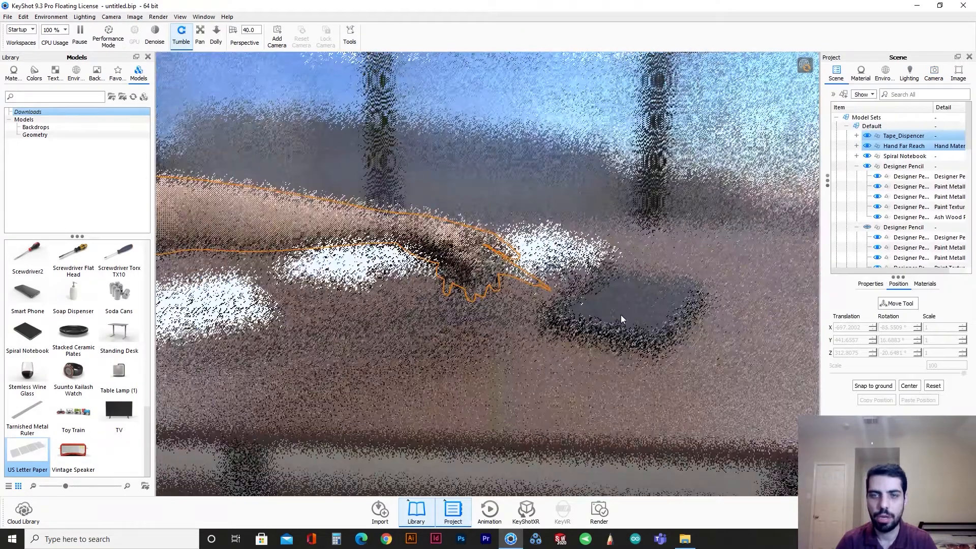
{"action": "left_click", "coordinate": [621, 315]}
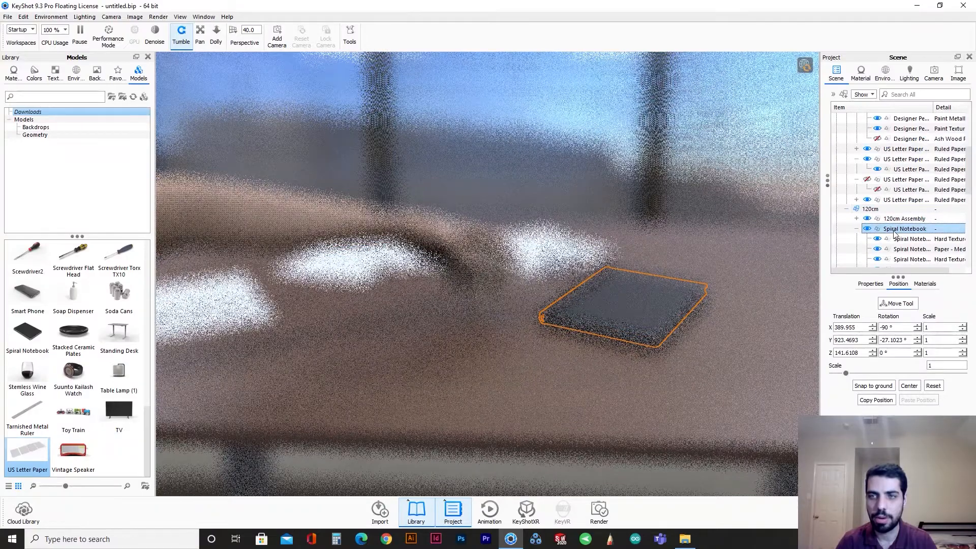
{"action": "left_click", "coordinate": [900, 304]}
{"action": "left_click_drag", "start_coordinate": [610, 323], "coordinate": [660, 325]}
{"action": "left_click", "coordinate": [591, 485]}
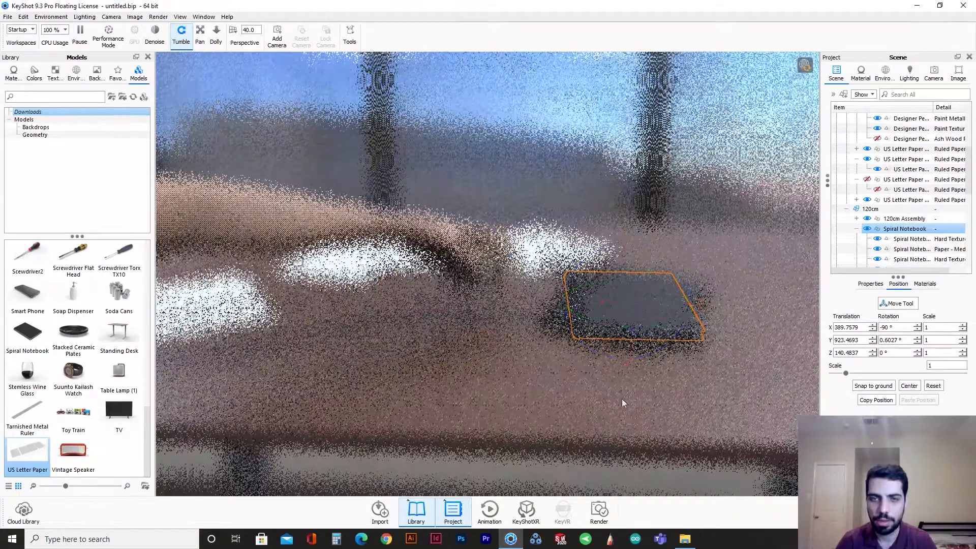
Turn off the Free Camera's depth of field and hide the duplicate Spiral Notebook in the 120cm model set
{"action": "left_click", "coordinate": [913, 219], "text": "ctrl"}
{"action": "left_click", "coordinate": [914, 220], "text": "ctrl"}
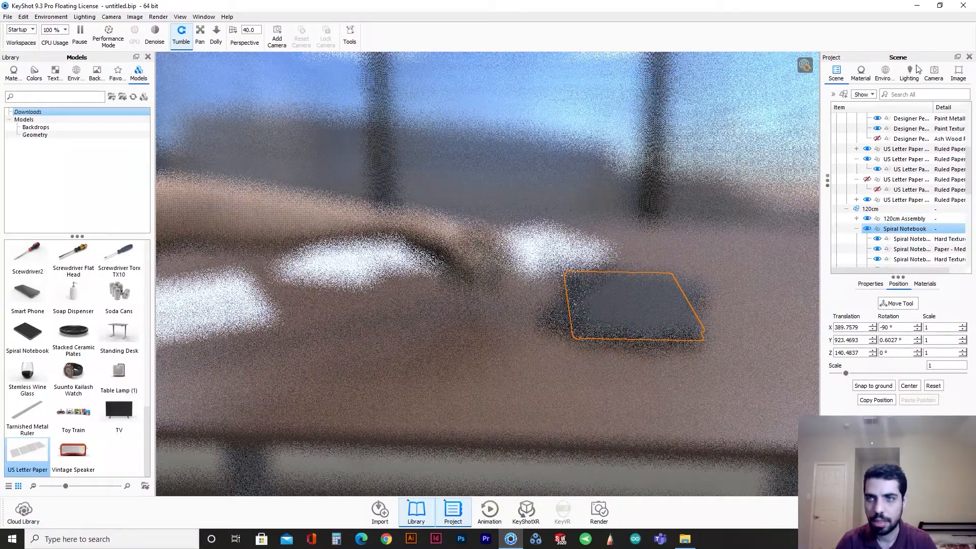
{"action": "left_click", "coordinate": [930, 72]}
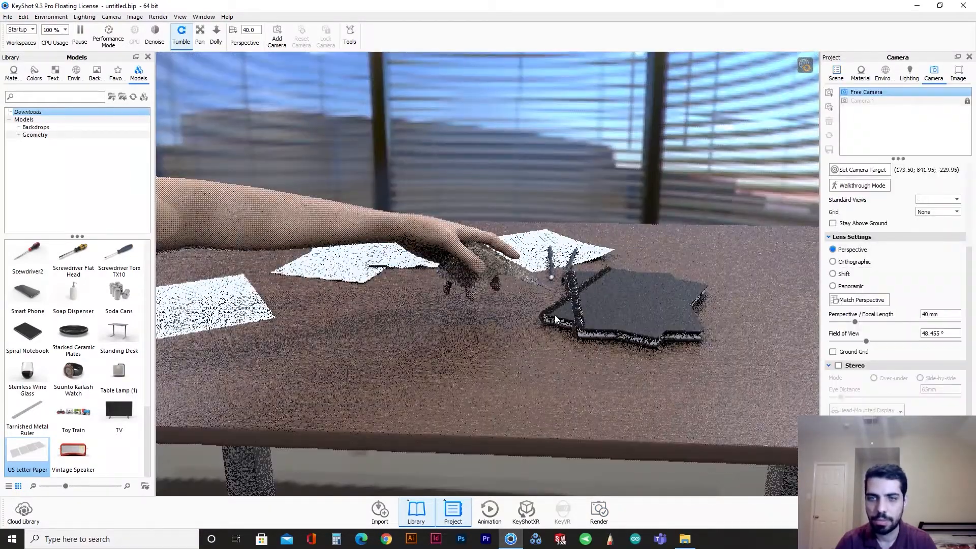
{"action": "double_click", "coordinate": [556, 314]}
{"action": "left_click", "coordinate": [840, 78]}
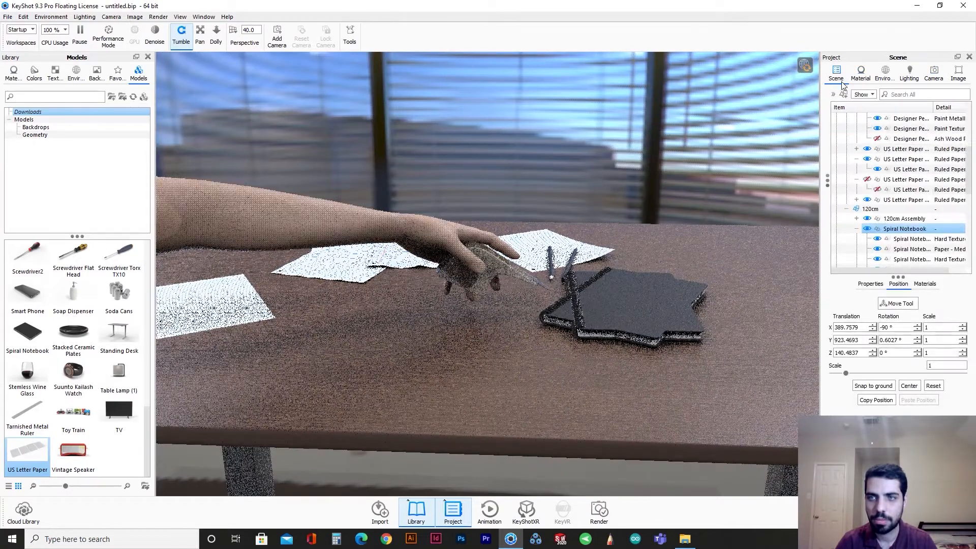
{"action": "left_click", "coordinate": [867, 230]}
Rotate the visible Default-set Spiral Notebook so its spiral edge angles toward the hand, and check it through Camera 1
{"action": "left_click", "coordinate": [699, 294]}
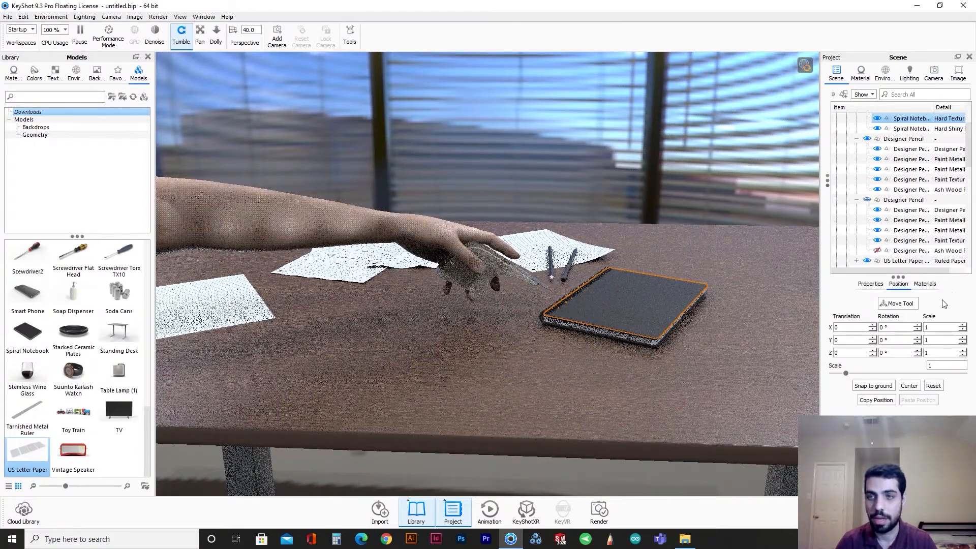
{"action": "scroll", "coordinate": [921, 174], "scroll_direction": "up", "scroll_amount": 1}
{"action": "scroll", "coordinate": [904, 141], "scroll_direction": "up", "scroll_amount": 1}
{"action": "left_click", "coordinate": [905, 147]}
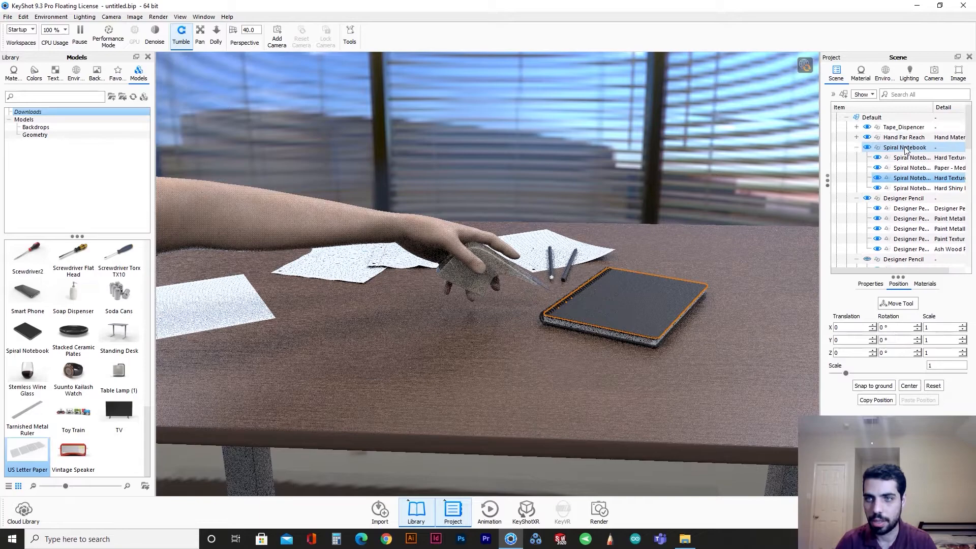
{"action": "left_click", "coordinate": [897, 304]}
{"action": "mouse_move", "coordinate": [595, 325]}
{"action": "left_mouse_down"}
{"action": "mouse_move", "coordinate": [620, 330]}
{"action": "mouse_move", "coordinate": [611, 328]}
{"action": "left_mouse_up"}
{"action": "left_click", "coordinate": [938, 80]}
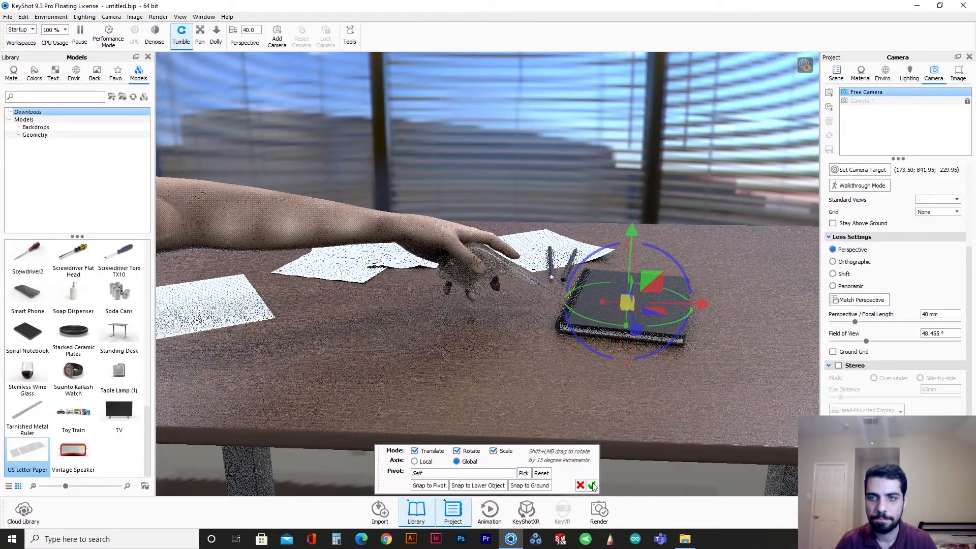
{"action": "left_click", "coordinate": [874, 100]}
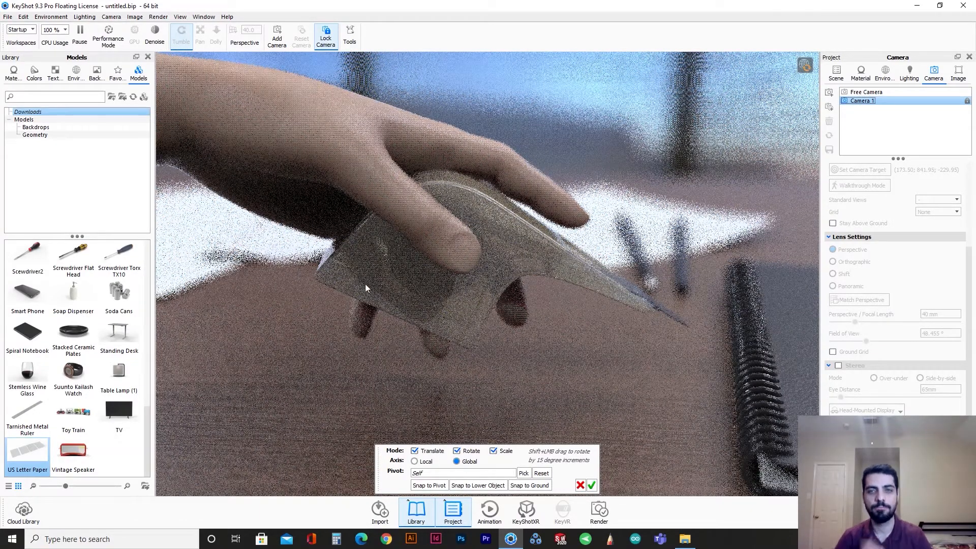
Switch to the Free Camera, look down on the desk from a higher angle, and turn off its depth of field
{"action": "left_click", "coordinate": [841, 69]}
{"action": "left_click", "coordinate": [926, 78]}
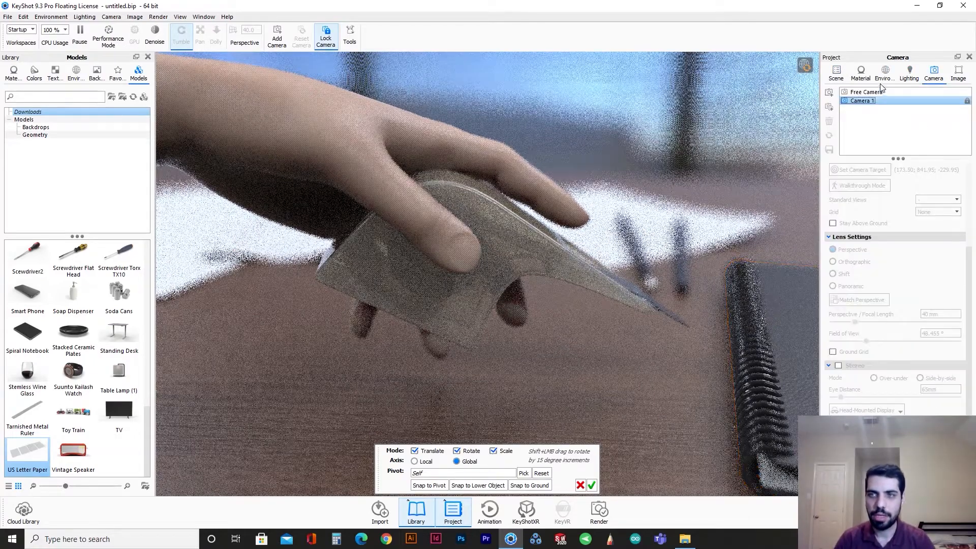
{"action": "left_click", "coordinate": [866, 92]}
{"action": "left_click_drag", "start_coordinate": [413, 338], "coordinate": [403, 283]}
{"action": "left_click", "coordinate": [837, 74]}
{"action": "left_click", "coordinate": [394, 308]}
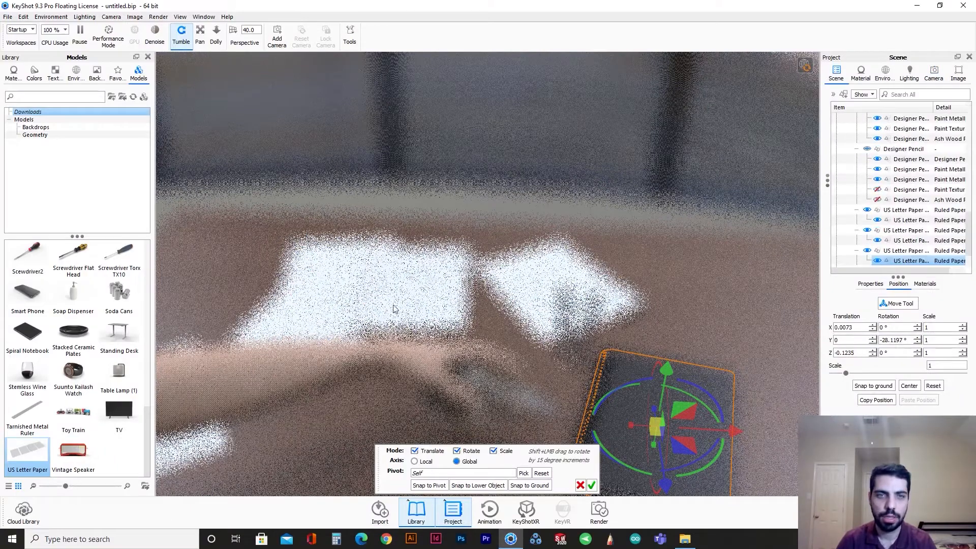
{"action": "left_click", "coordinate": [349, 272], "text": "ctrl"}
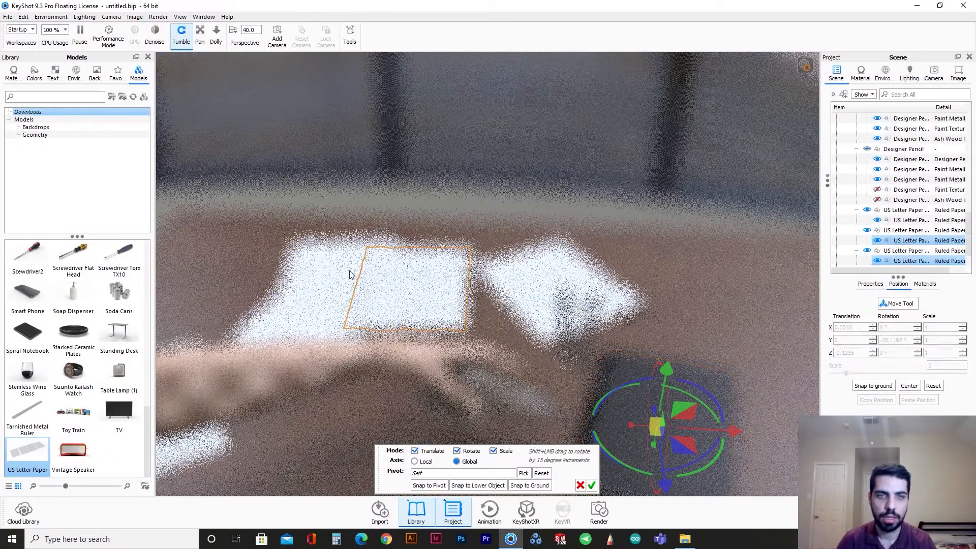
{"action": "left_click", "coordinate": [289, 333], "text": "ctrl"}
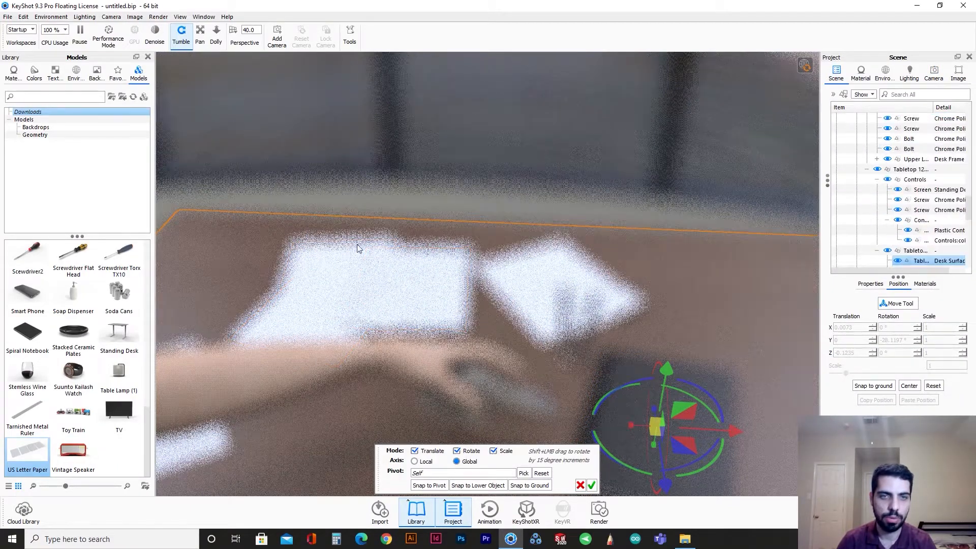
{"action": "left_click", "coordinate": [933, 74]}
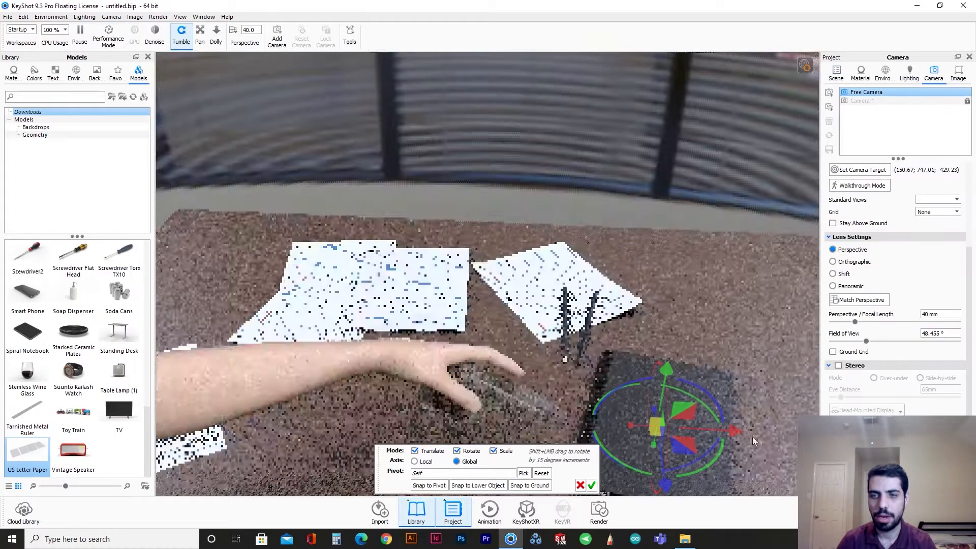
Shift the three overlapping US Letter Paper sheets by the forearm toward the desk's front edge, accept the move, and check through Camera 1
{"action": "left_click", "coordinate": [431, 260]}
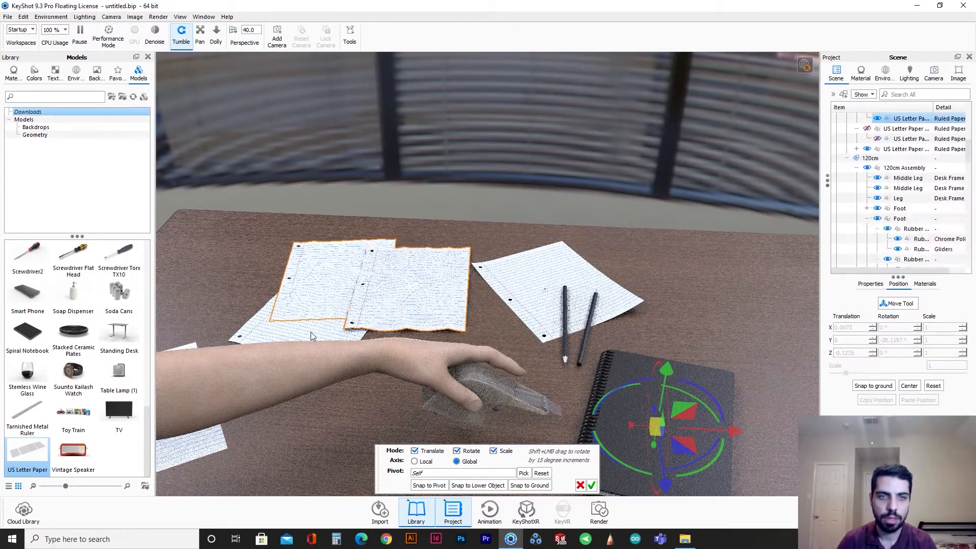
{"action": "left_click", "coordinate": [898, 304]}
{"action": "left_click_drag", "start_coordinate": [349, 346], "coordinate": [340, 370]}
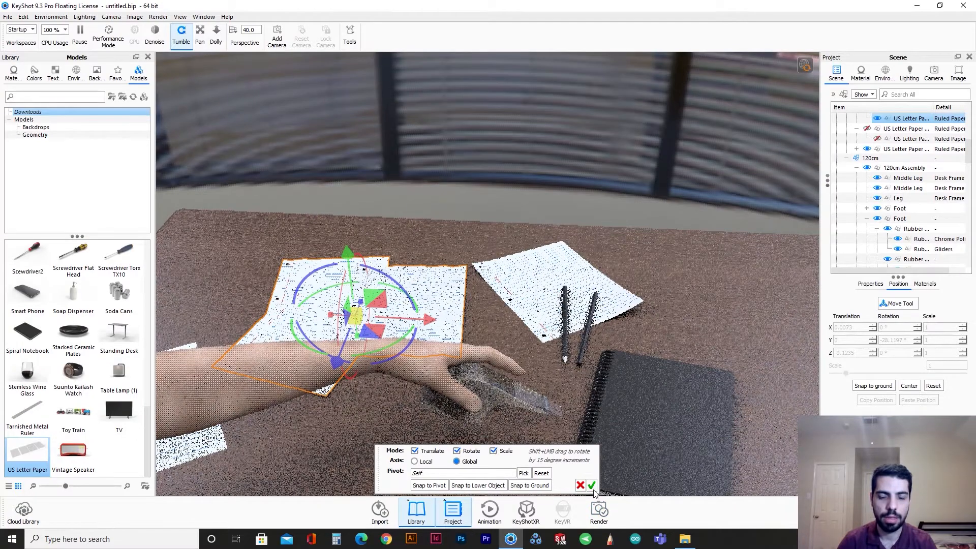
{"action": "left_click", "coordinate": [591, 485]}
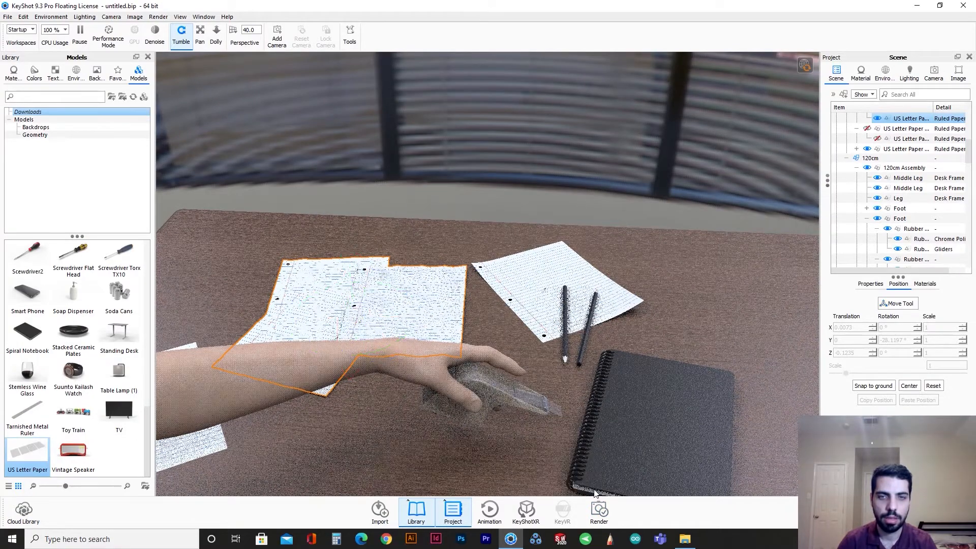
{"action": "left_click", "coordinate": [934, 74]}
{"action": "left_click", "coordinate": [864, 101]}
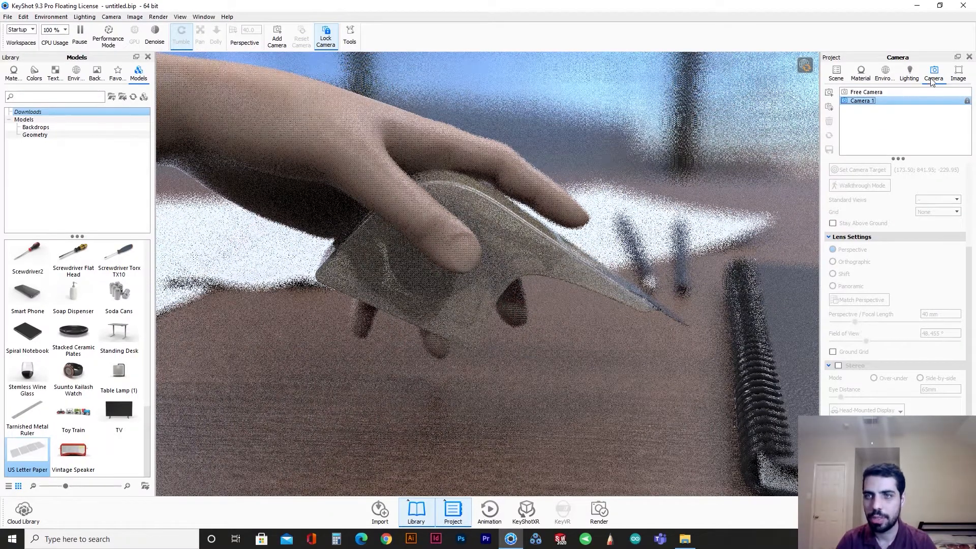
Return to the Free Camera and rotate the Default-set Spiral Notebook to about -12° around Y with its bound edge toward the dispenser
{"action": "left_click", "coordinate": [836, 73]}
{"action": "left_click", "coordinate": [934, 74]}
{"action": "left_click", "coordinate": [882, 94]}
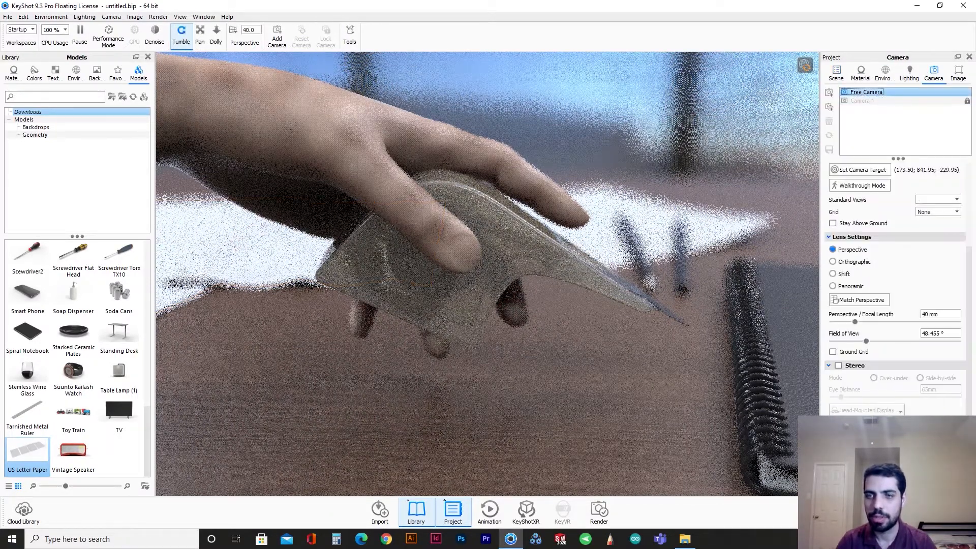
{"action": "left_click", "coordinate": [836, 74]}
{"action": "scroll", "coordinate": [665, 341], "scroll_direction": "down", "scroll_amount": 8}
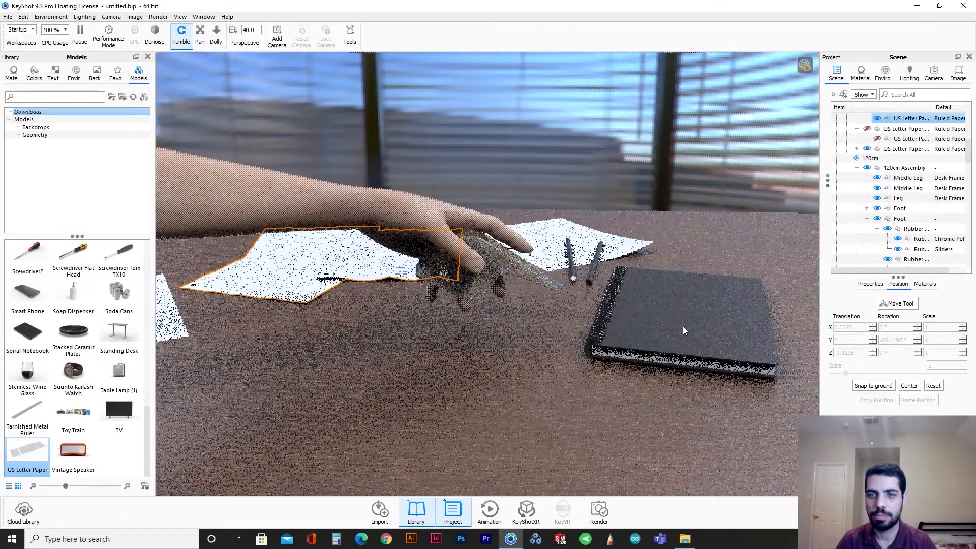
{"action": "left_click", "coordinate": [683, 327]}
{"action": "left_click", "coordinate": [904, 156]}
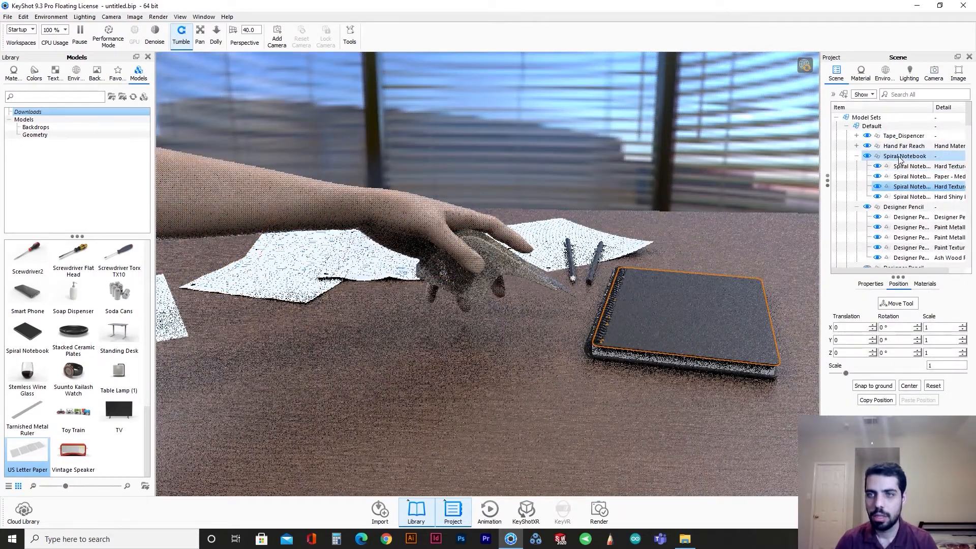
{"action": "left_click", "coordinate": [907, 306]}
{"action": "left_click_drag", "start_coordinate": [740, 282], "coordinate": [589, 404]}
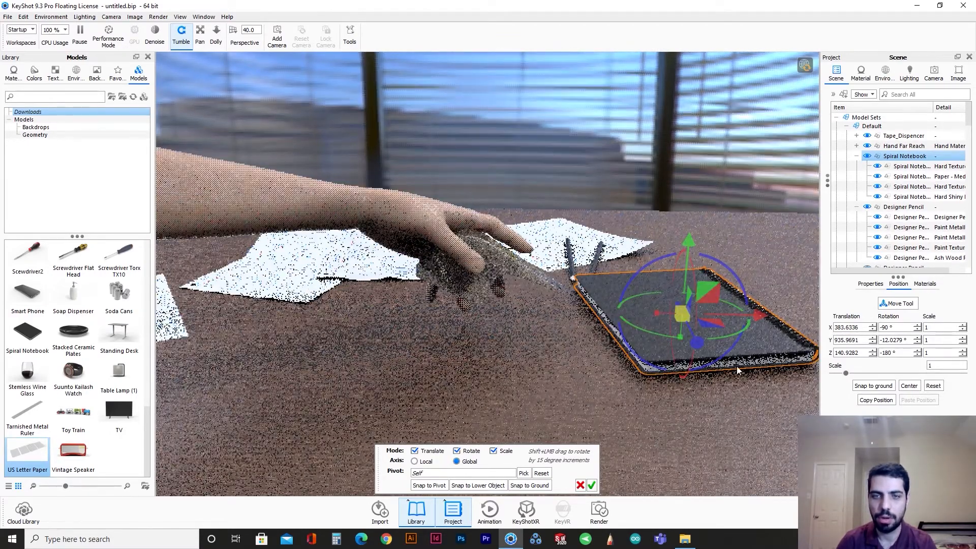
Snap the Spiral Notebook to the lower object, accept the move, and check the composition through Camera 1
{"action": "left_click", "coordinate": [505, 484]}
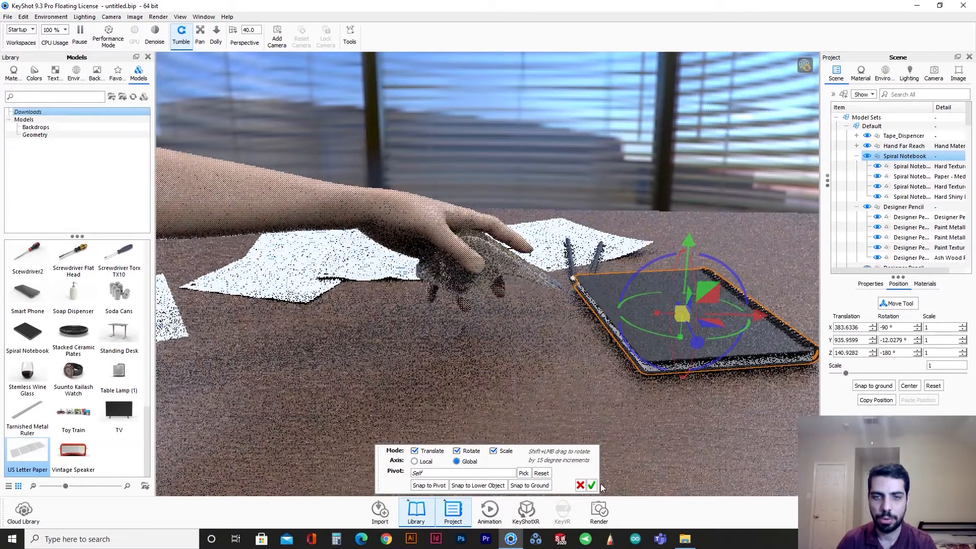
{"action": "left_click", "coordinate": [591, 485]}
{"action": "scroll", "coordinate": [672, 258], "scroll_direction": "up", "scroll_amount": 5}
{"action": "left_click", "coordinate": [933, 73]}
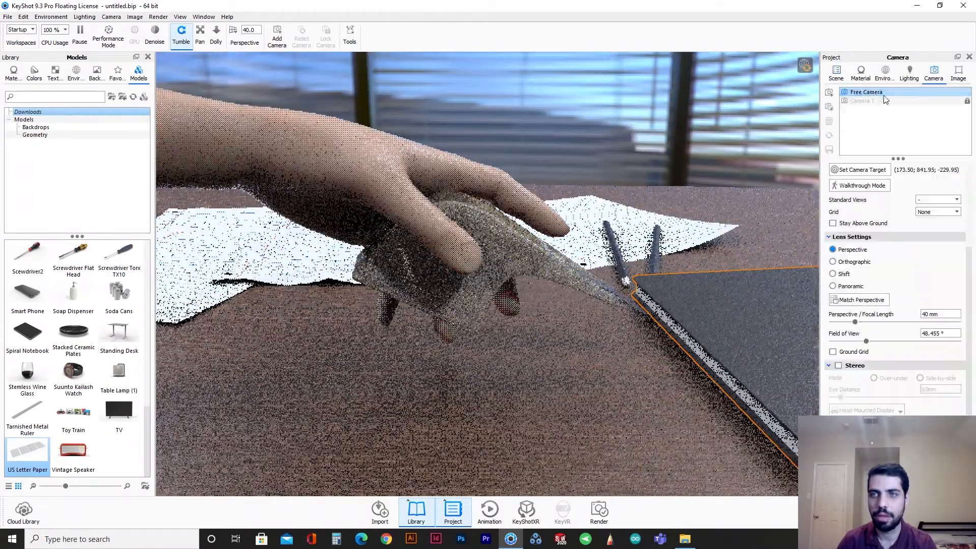
{"action": "left_click", "coordinate": [864, 100]}
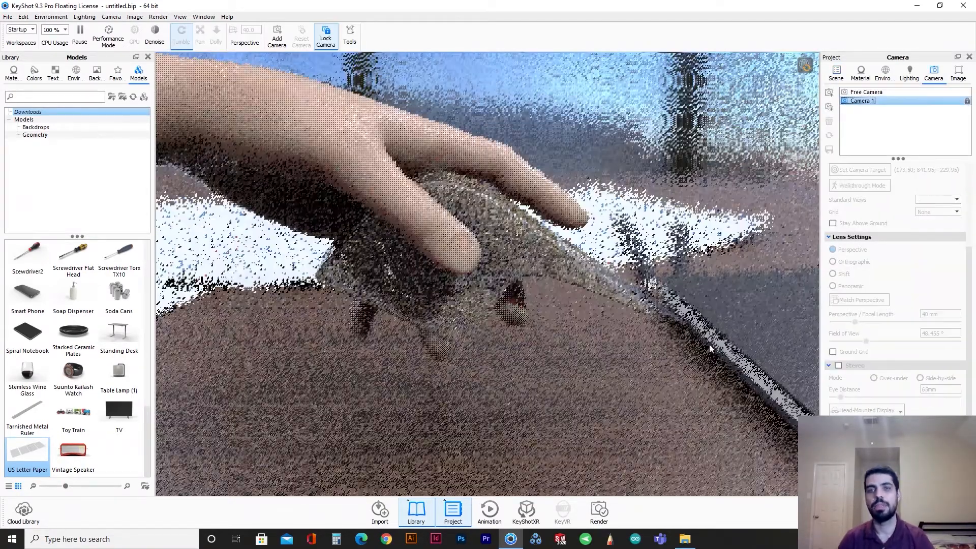